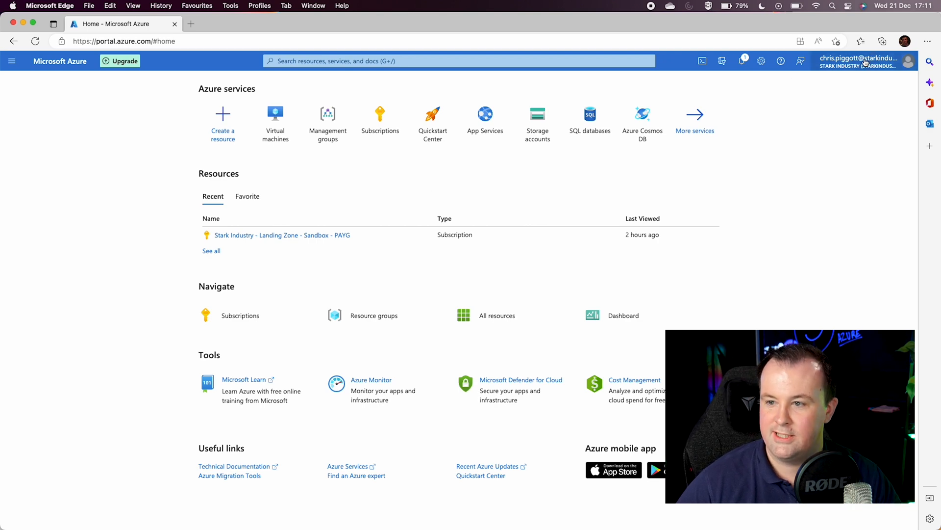
View the signed-in account's details and open the list of subscriptions
left_click(865, 62)
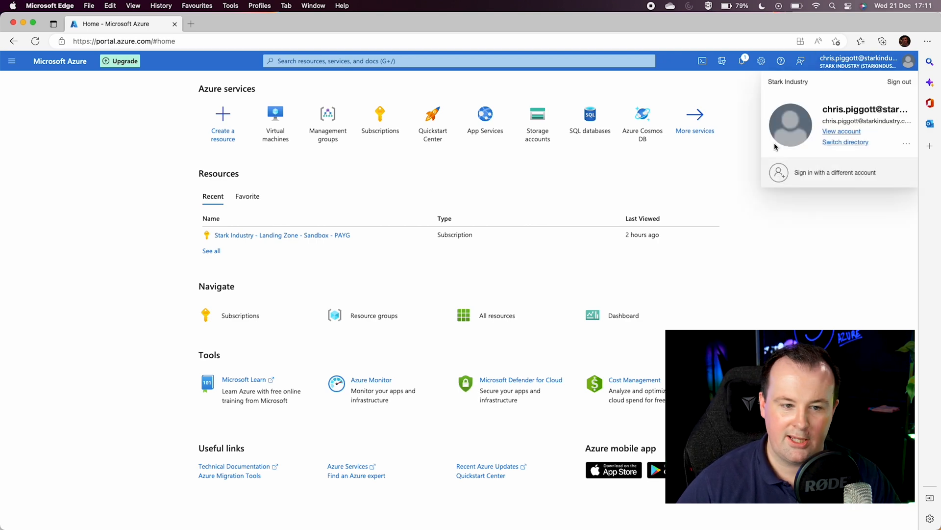
left_click(149, 199)
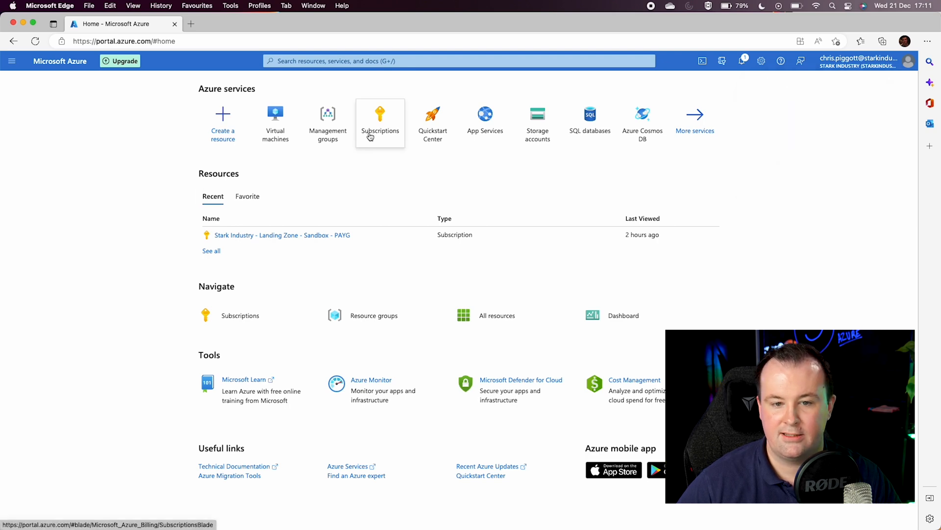
left_click(369, 137)
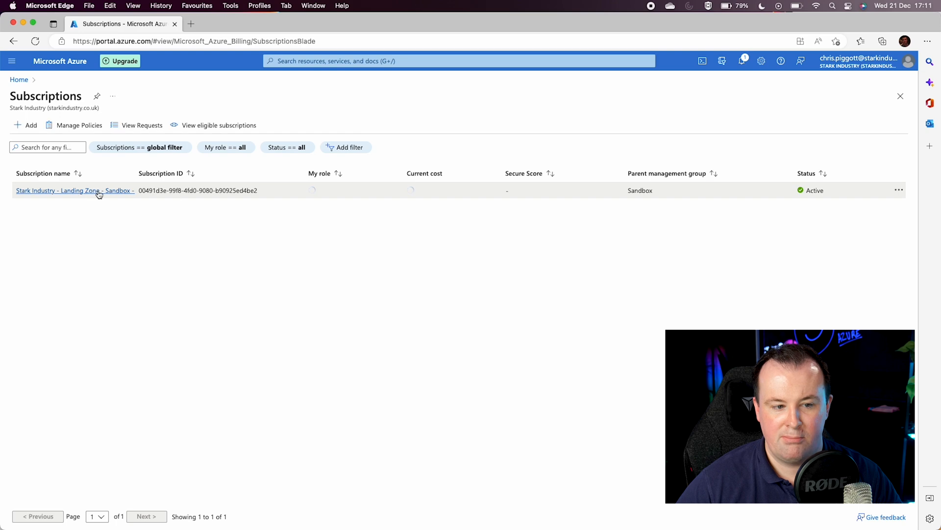
Search the portal for "manage" and open the Management groups service
left_click(335, 61)
type("man")
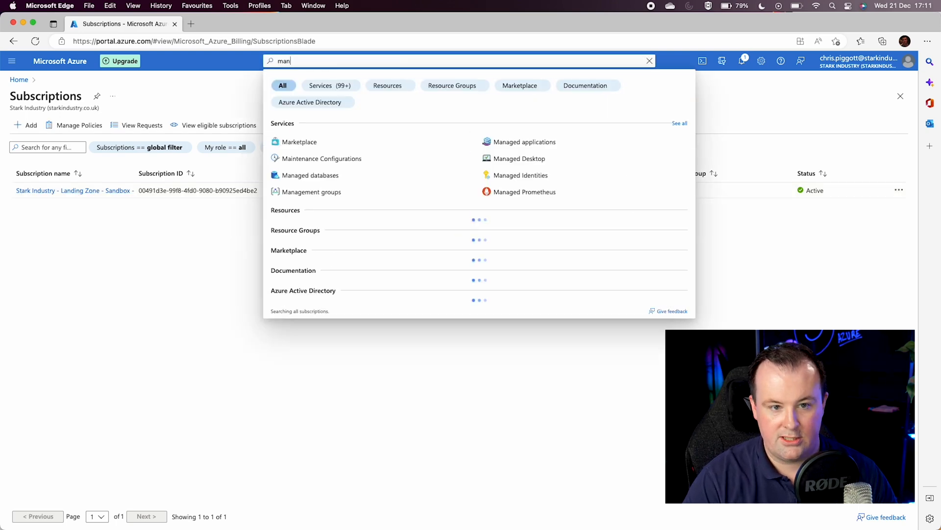
key("BackSpace")
key("BackSpace")
key("BackSpace")
type("manage")
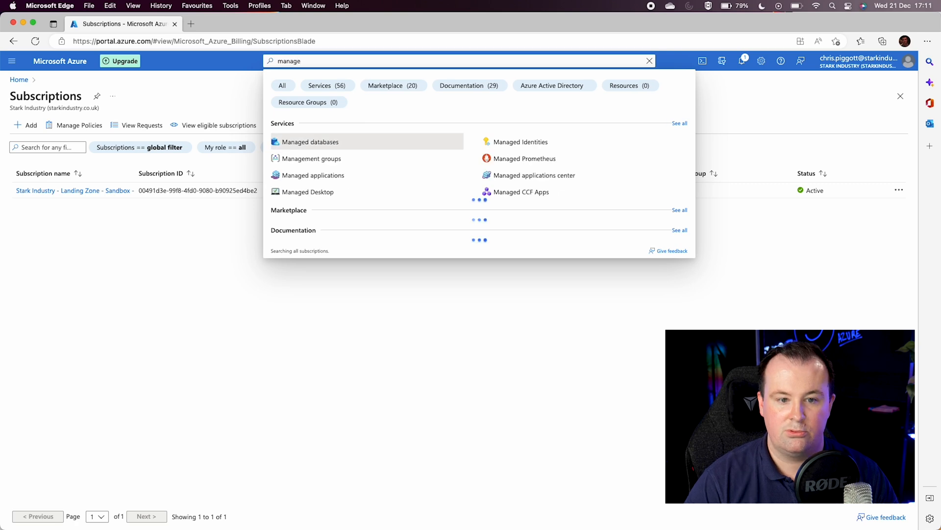
key("Down")
key("Return")
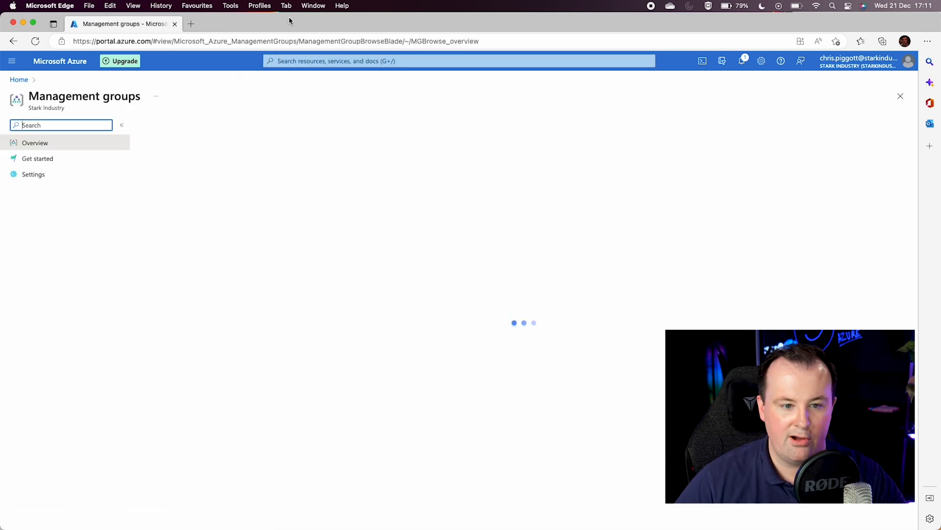
Expand the Platform, Landing Zones and Sandbox management groups to examine the hierarchy under Stark Industry
left_click(163, 275)
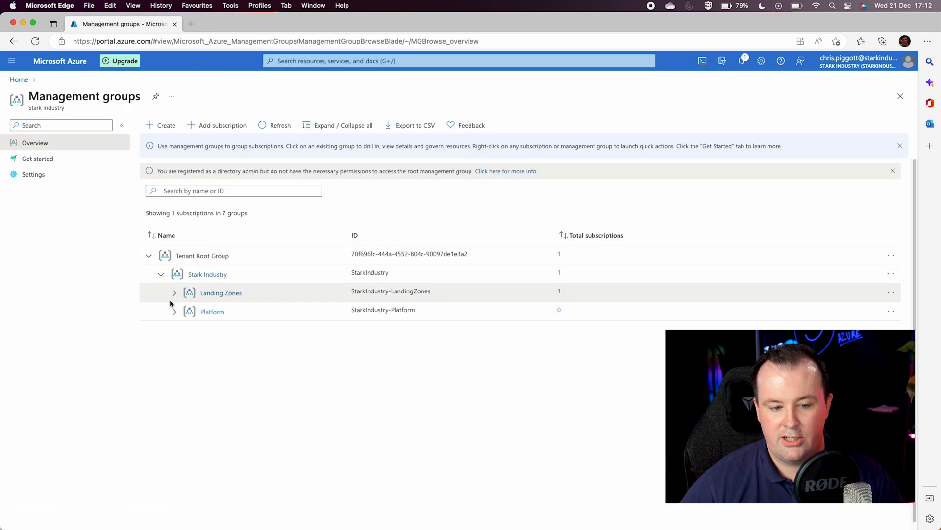
left_click(174, 312)
left_click(174, 295)
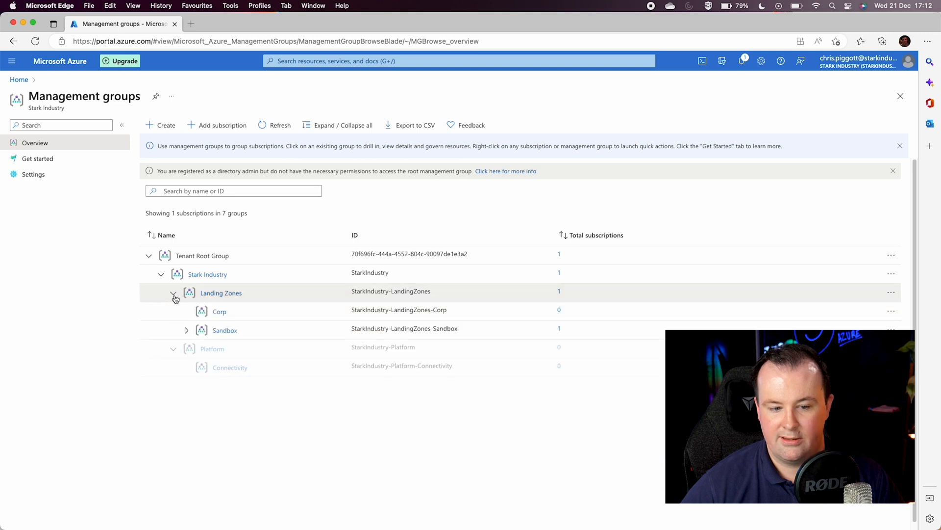
left_click(187, 331)
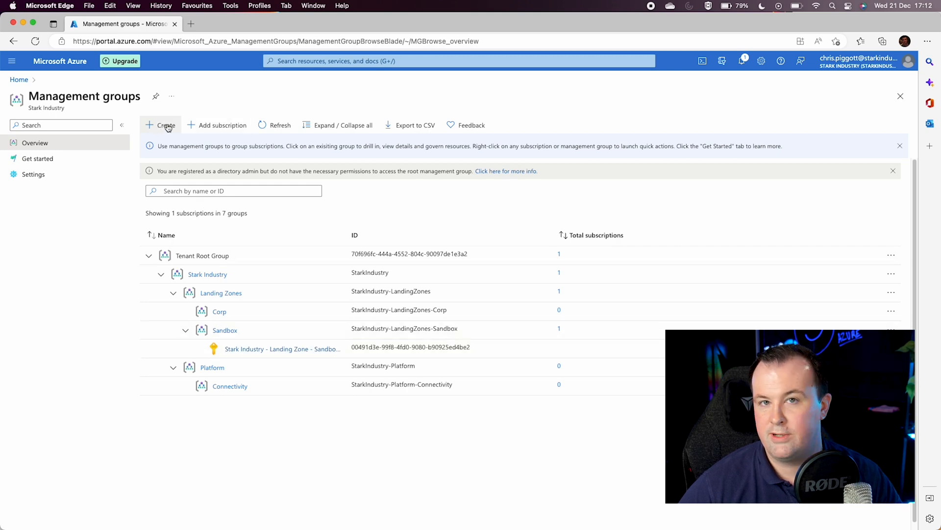
Return to the portal home, open Virtual machines and start creating an Azure virtual machine
left_click(20, 81)
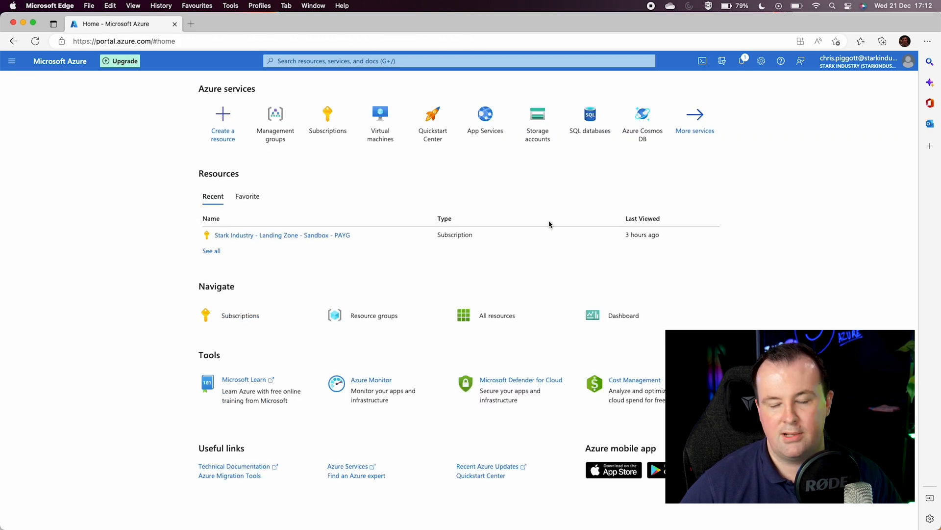
left_click(387, 134)
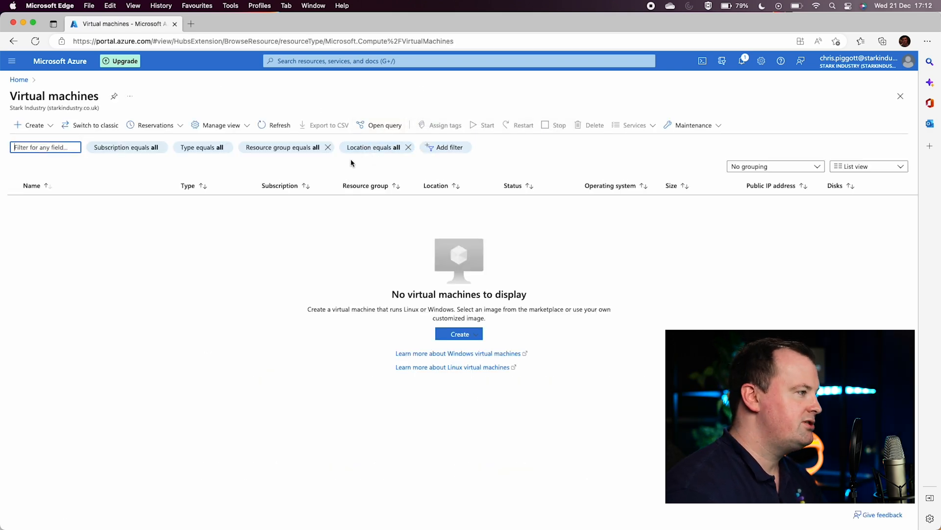
left_click(50, 129)
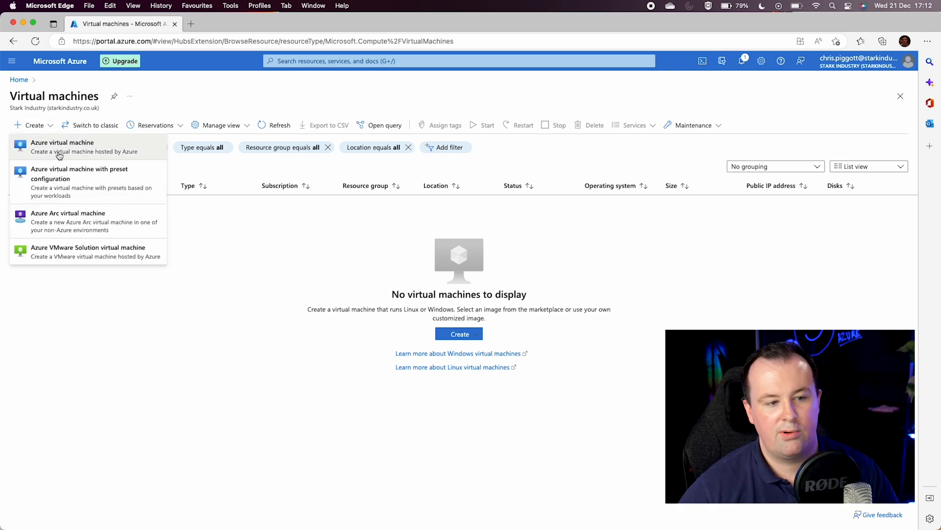
left_click(62, 147)
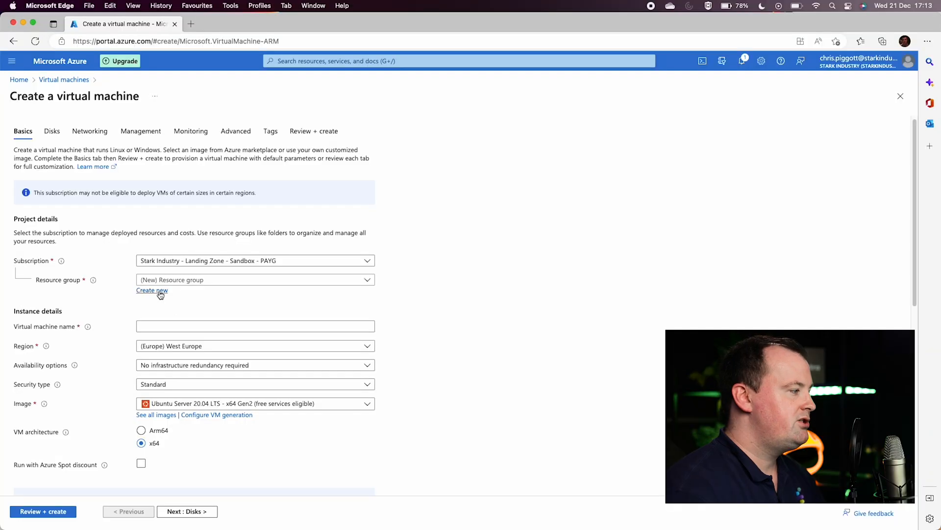
Create a new resource group named rg-vmproject-prod-uksouth-001 for the virtual machine
left_click(152, 290)
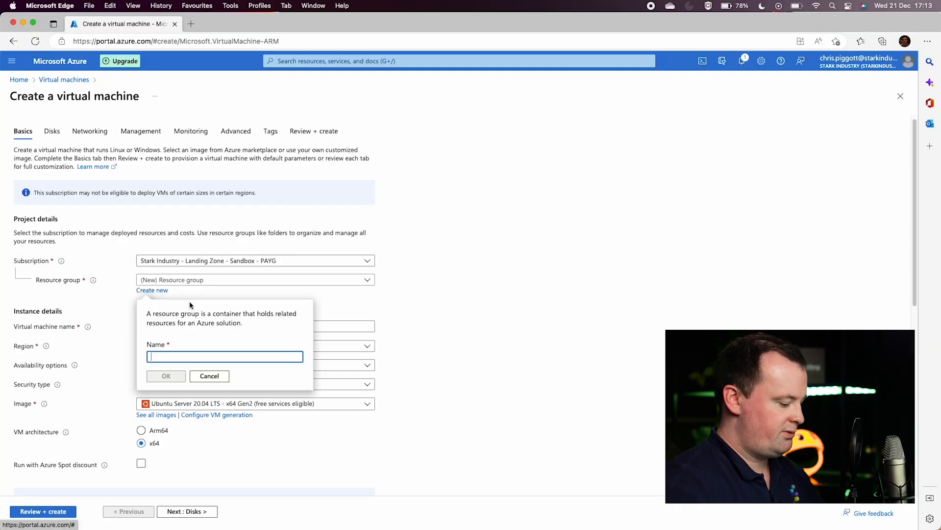
left_click(205, 355)
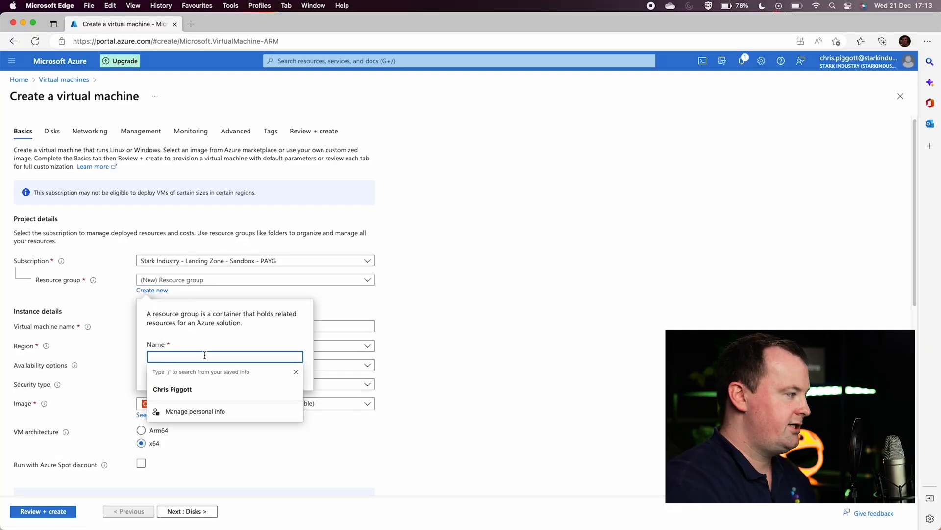
type("rg-vmproject-")
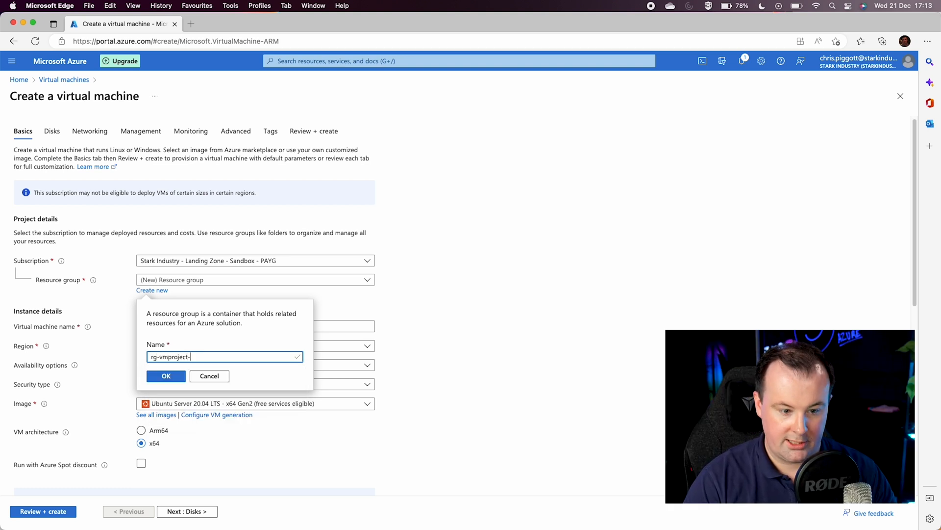
type("prod-uksouth-001")
key("Return")
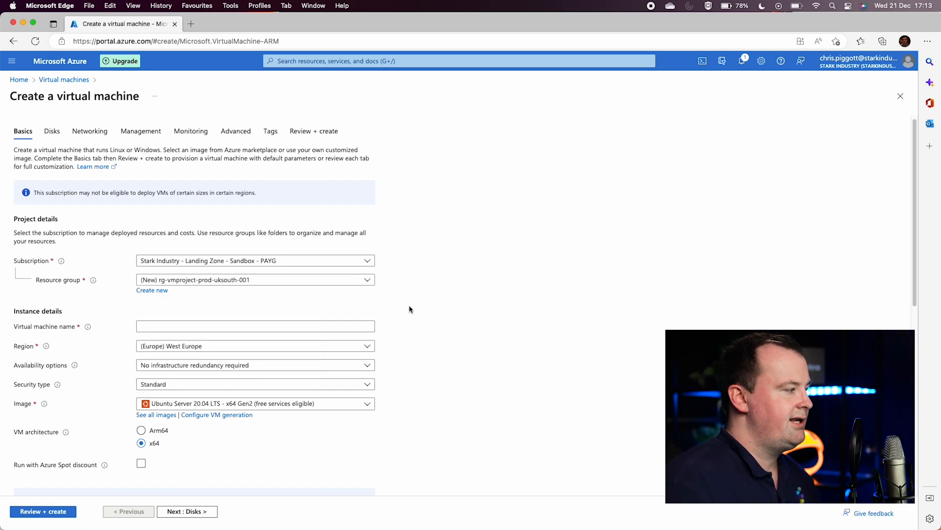
Name the virtual machine vmproject1 and set its region to (Europe) UK South
left_click(298, 325)
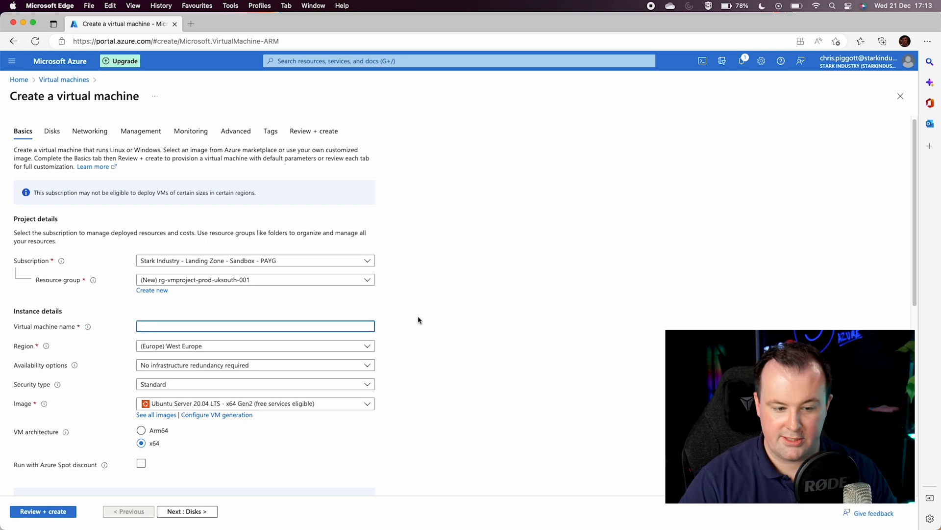
type("vmproject1")
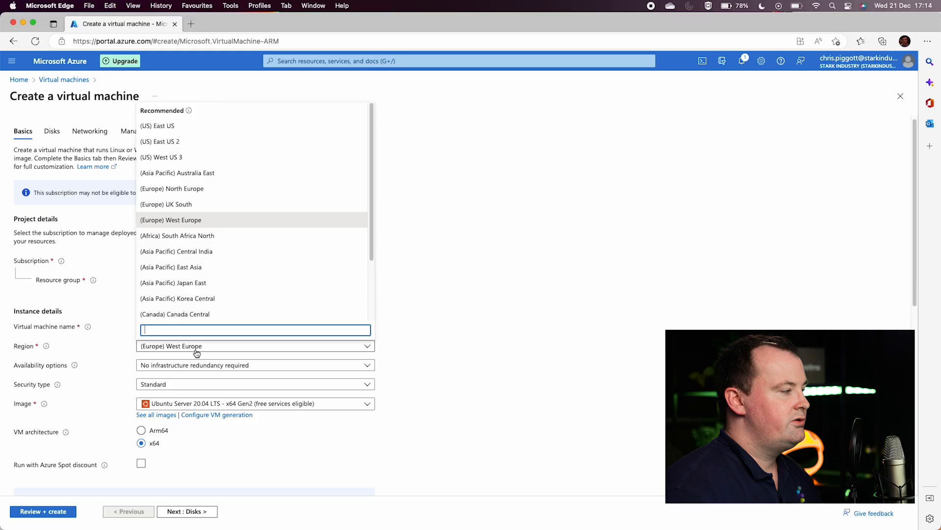
scroll(242, 280, "down", 3)
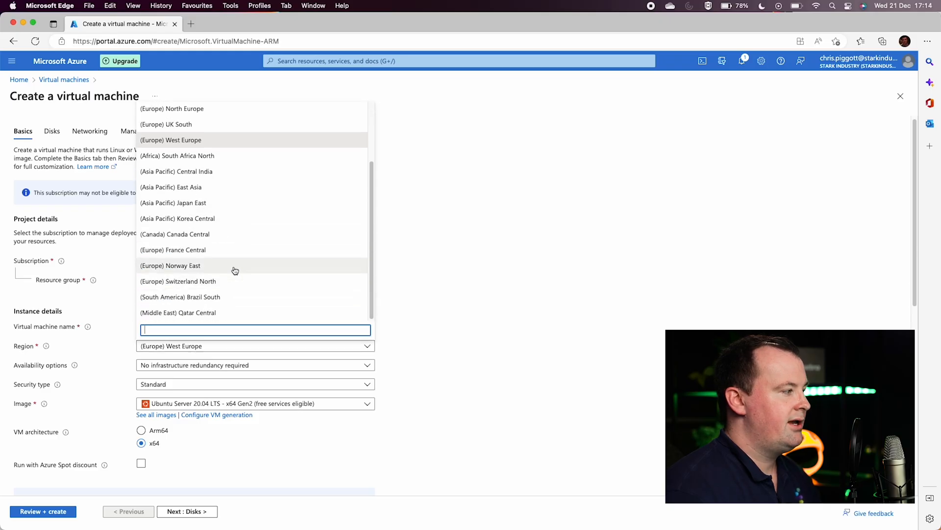
scroll(233, 263, "up", 3)
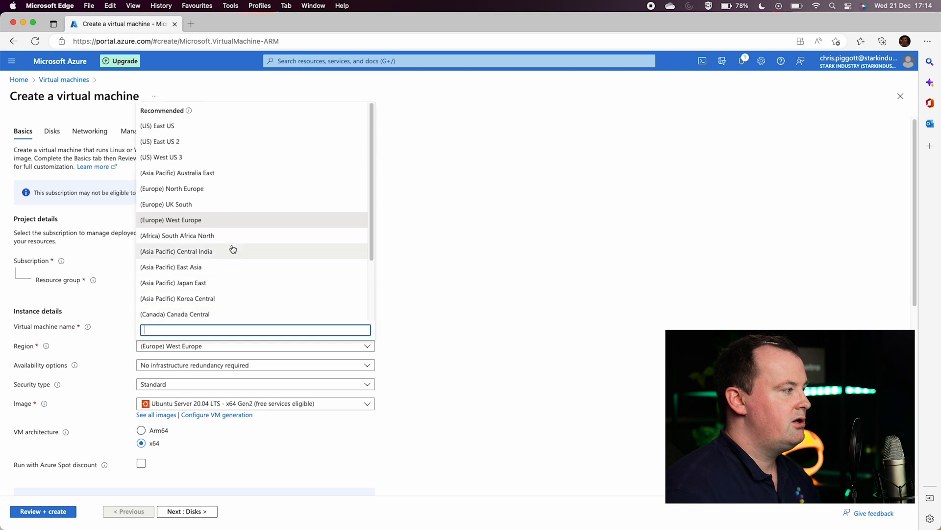
left_click(208, 205)
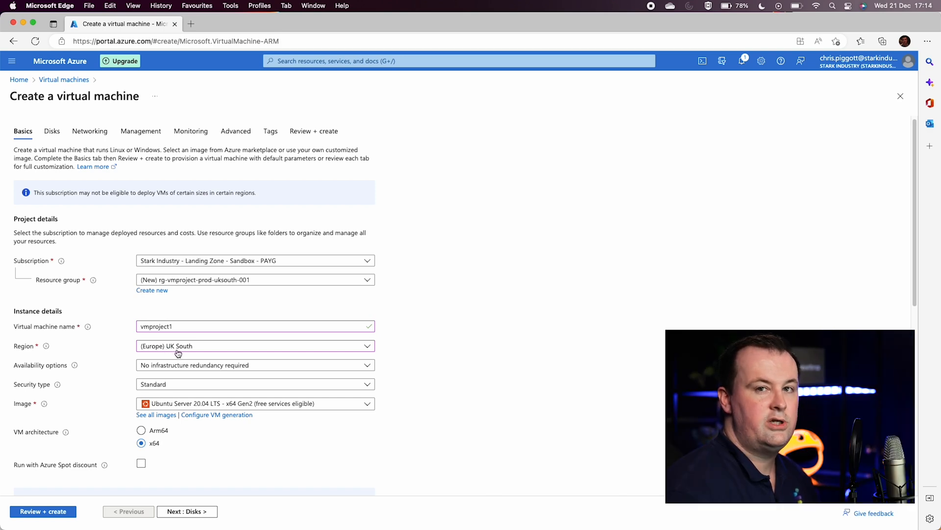
Try the Availability zone and Availability set options, and restore the availability option to No infrastructure redundancy required
left_click(208, 372)
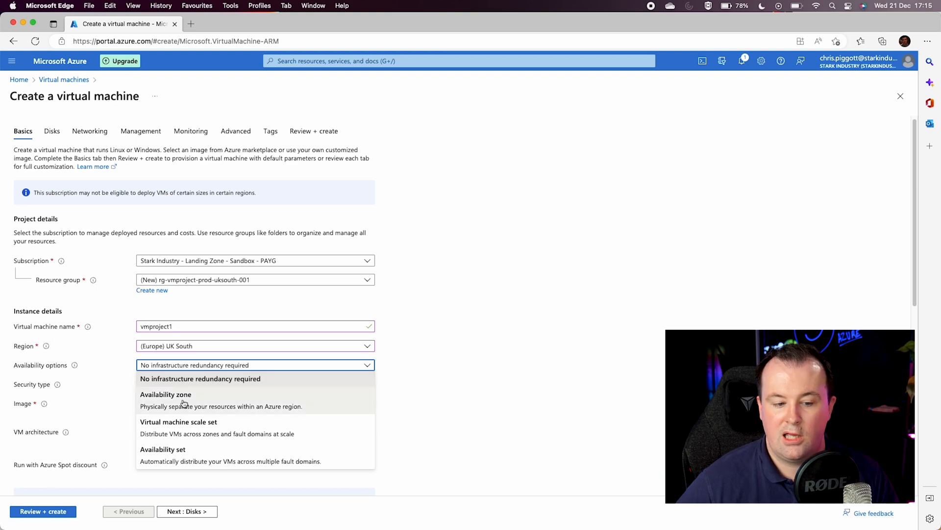
left_click(161, 405)
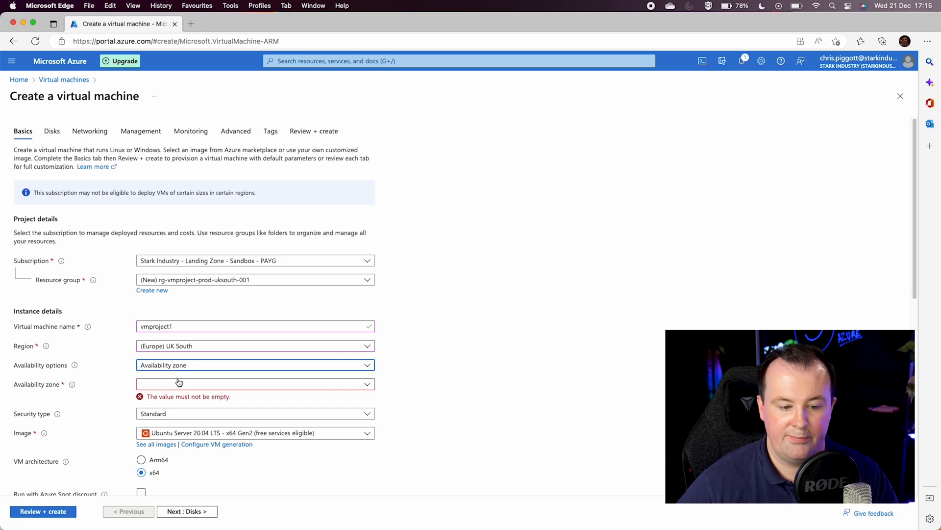
left_click(179, 383)
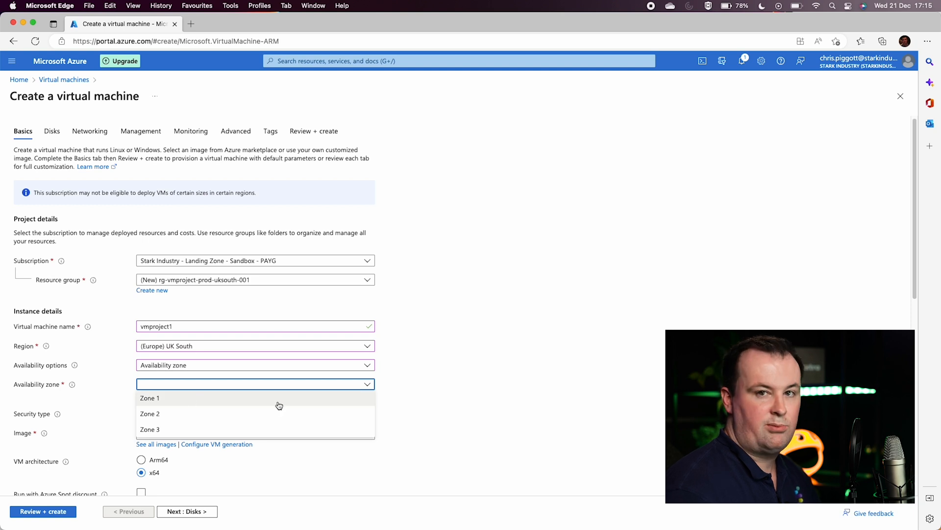
left_click(252, 367)
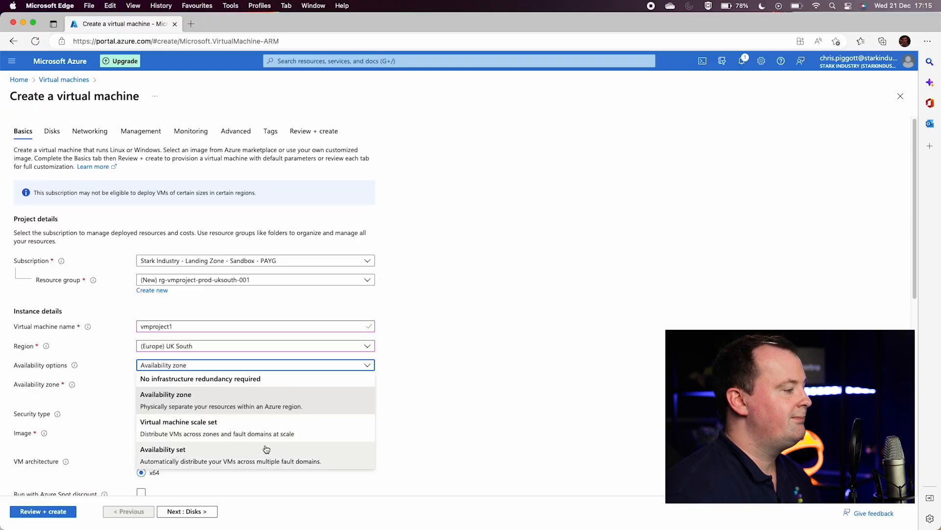
left_click(265, 448)
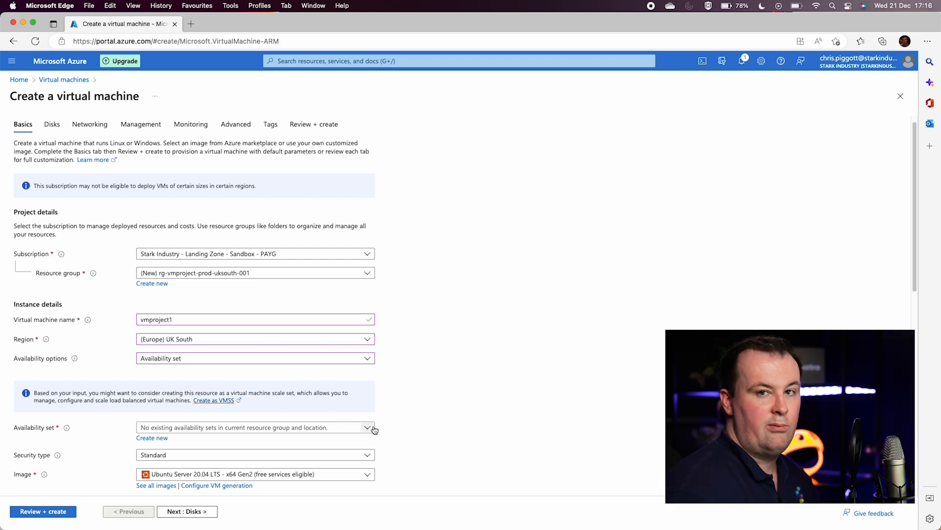
left_click(236, 360)
left_click(226, 373)
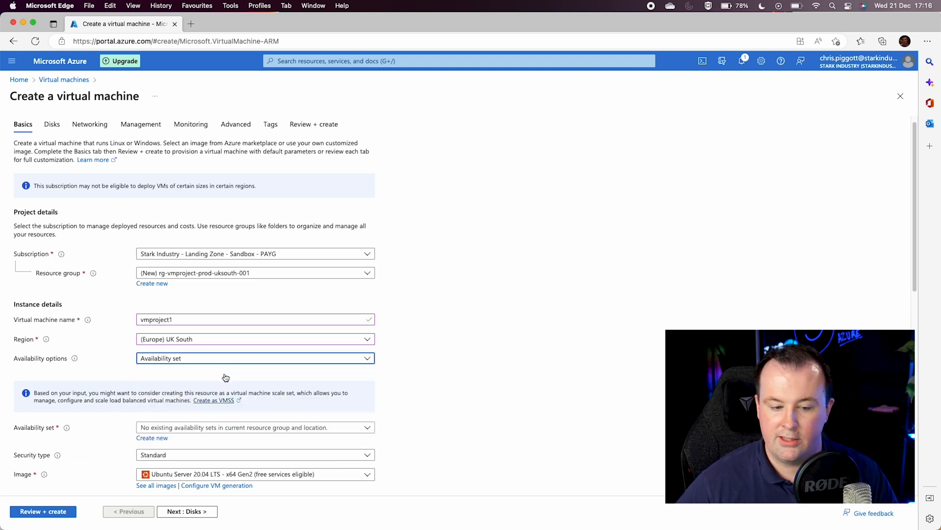
Review the available security types for the virtual machine and keep Standard
left_click(157, 378)
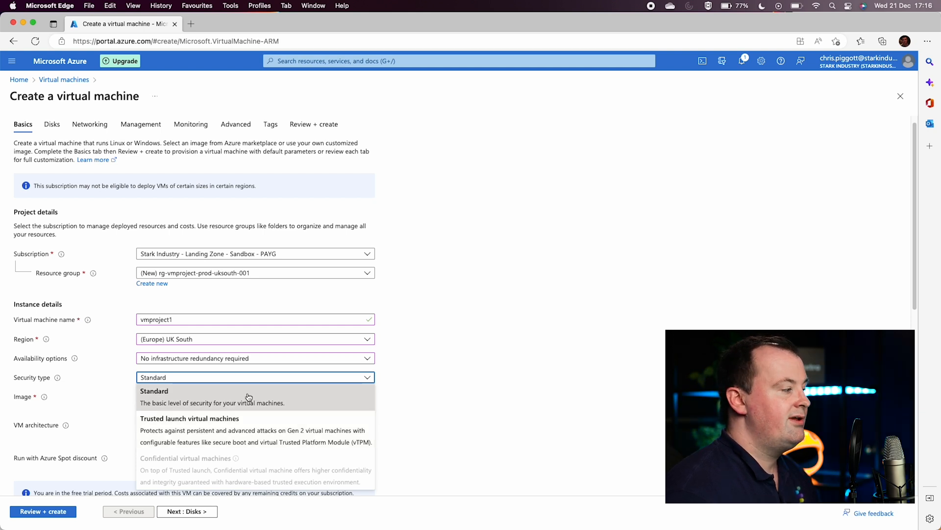
left_click(252, 378)
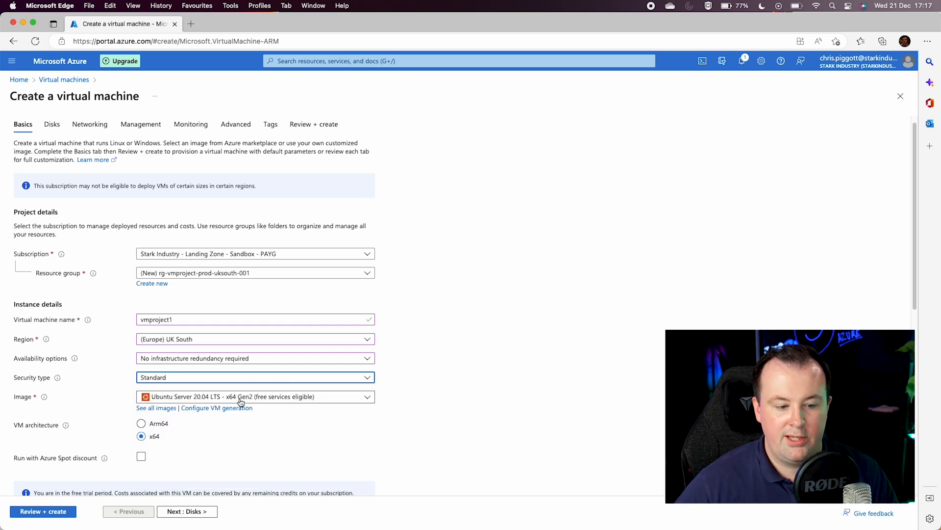
Open the full list of Marketplace images for the virtual machine and browse the available offers
left_click(242, 396)
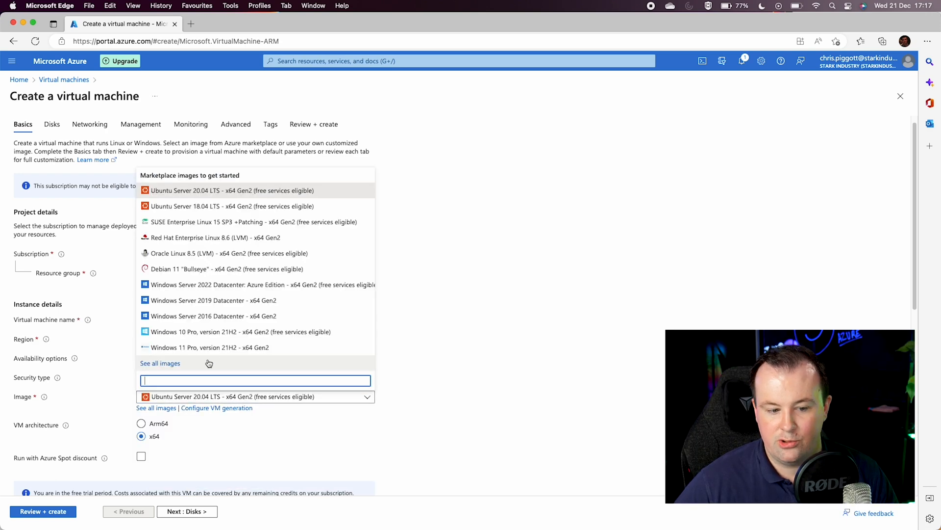
left_click(176, 363)
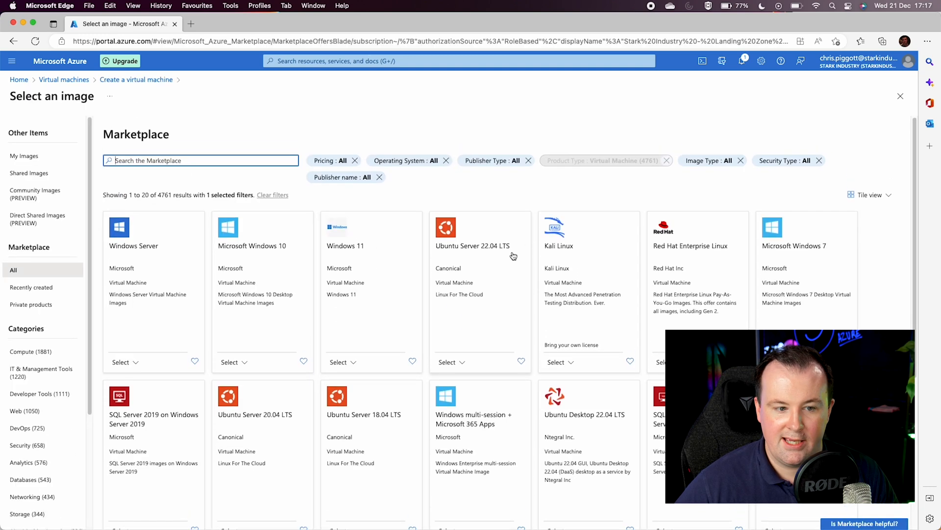
left_click_drag(156, 191, 174, 191)
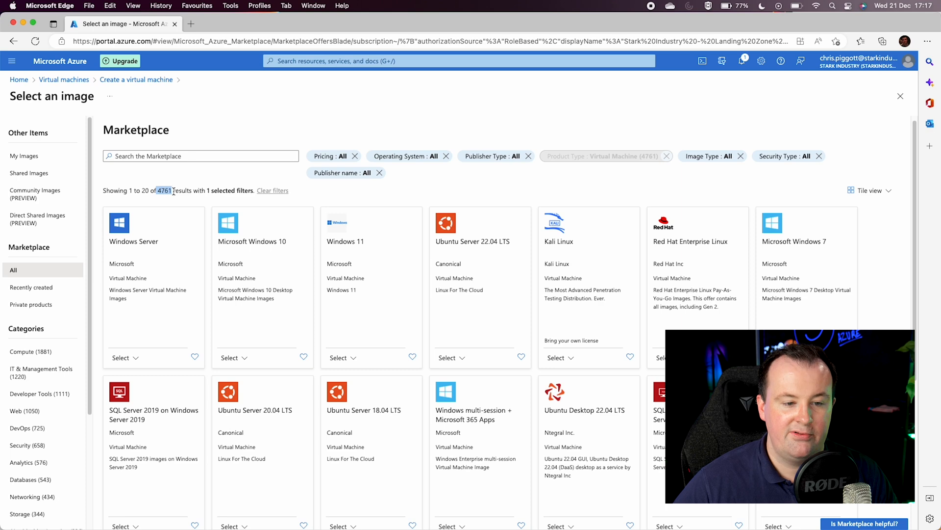
scroll(342, 201, "down", 1)
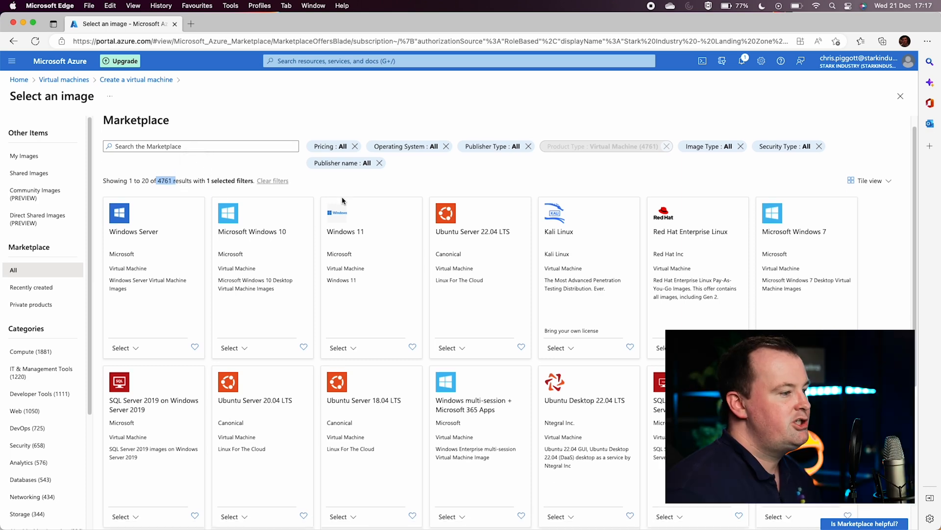
scroll(342, 204, "down", 2)
scroll(346, 208, "up", 3)
scroll(350, 215, "down", 5)
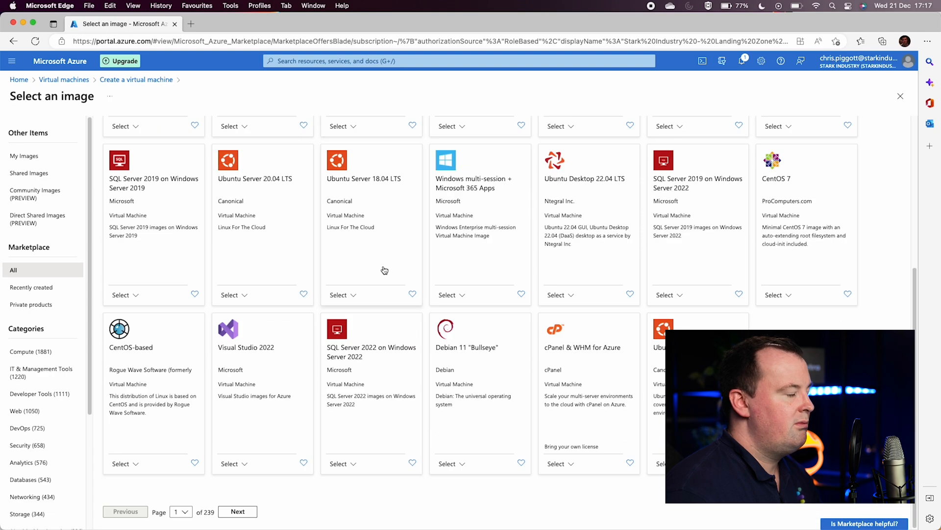
Browse the first two pages of Marketplace images and return to the start of the list
scroll(385, 271, "up", 5)
scroll(387, 274, "down", 5)
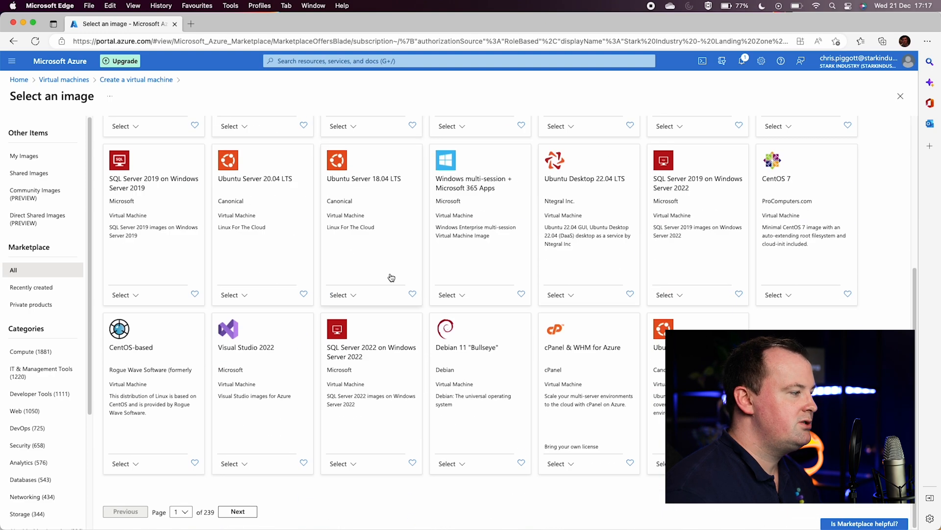
left_click(238, 510)
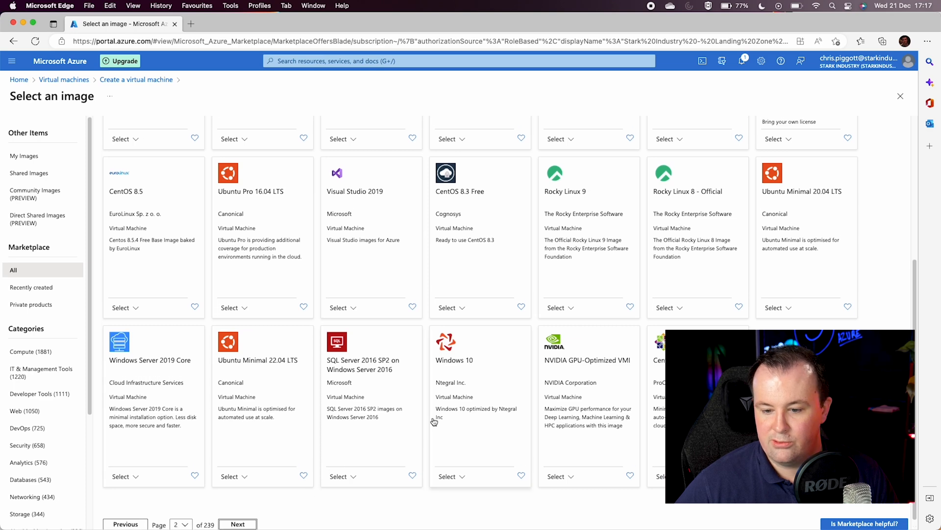
scroll(617, 395, "up", 2)
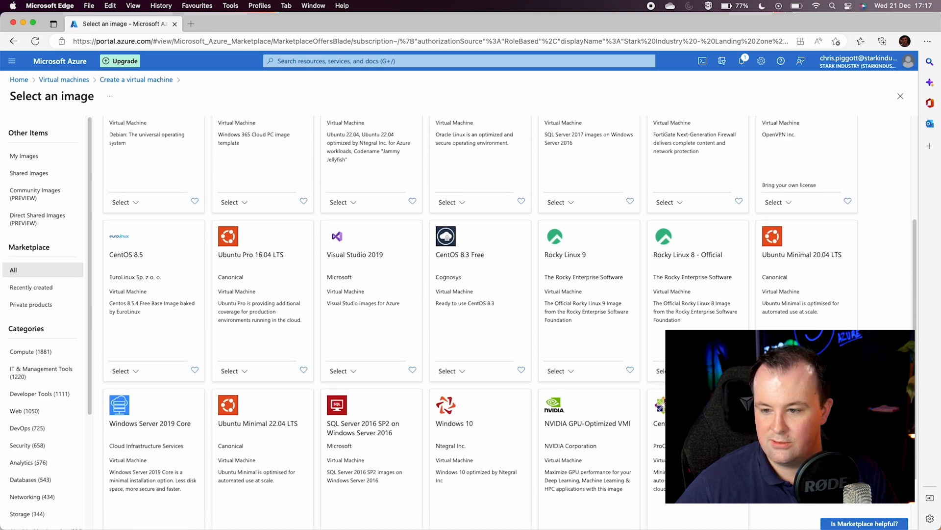
scroll(510, 309, "up", 5)
scroll(178, 491, "down", 8)
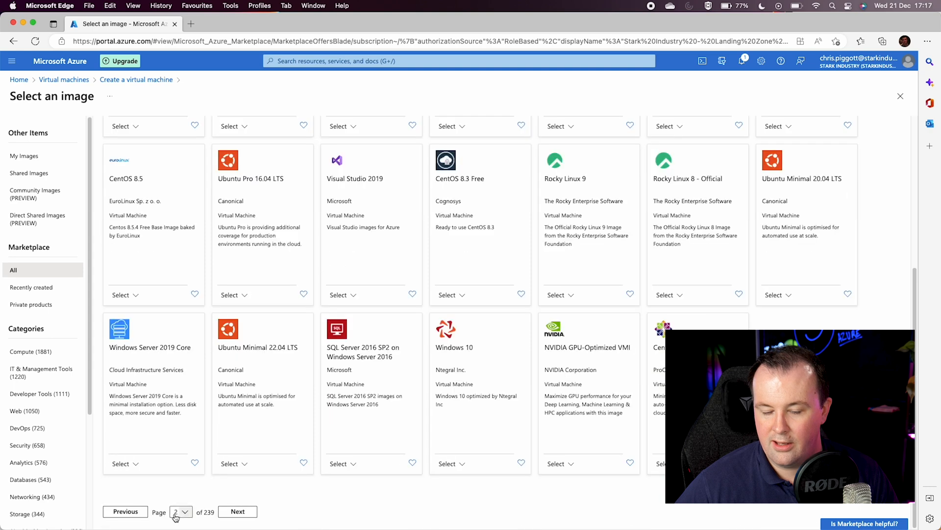
left_click(129, 511)
scroll(191, 238, "up", 5)
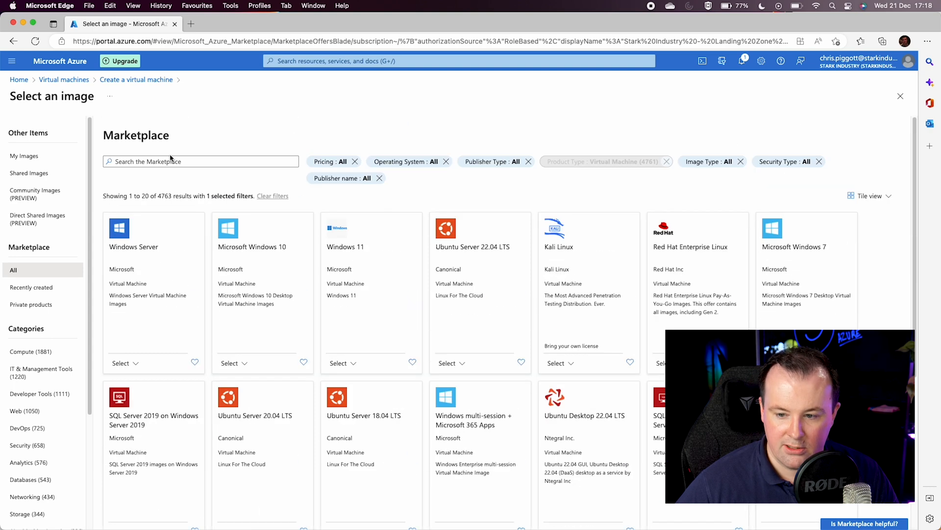
Return to the virtual machine form and set the image to Windows Server 2022 Datacenter: Azure Edition - x64 Gen2
left_click(158, 82)
left_click(243, 397)
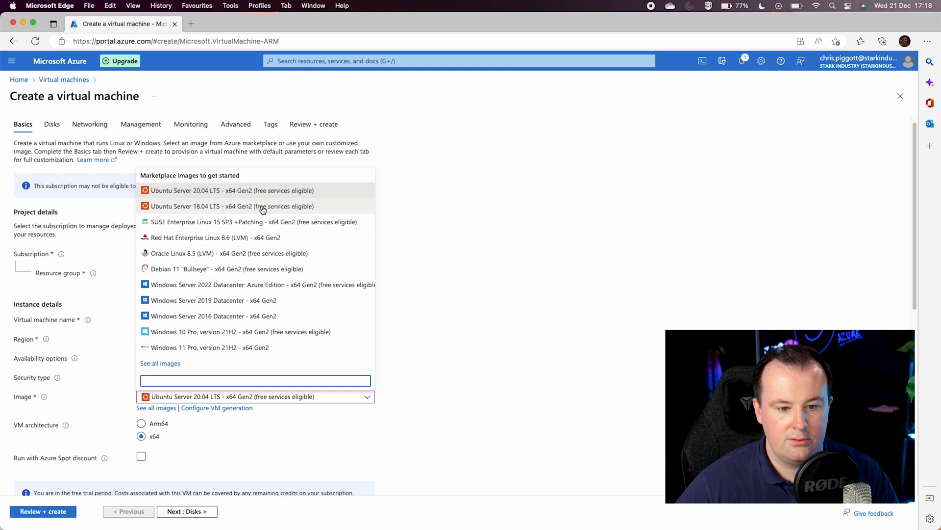
left_click(288, 285)
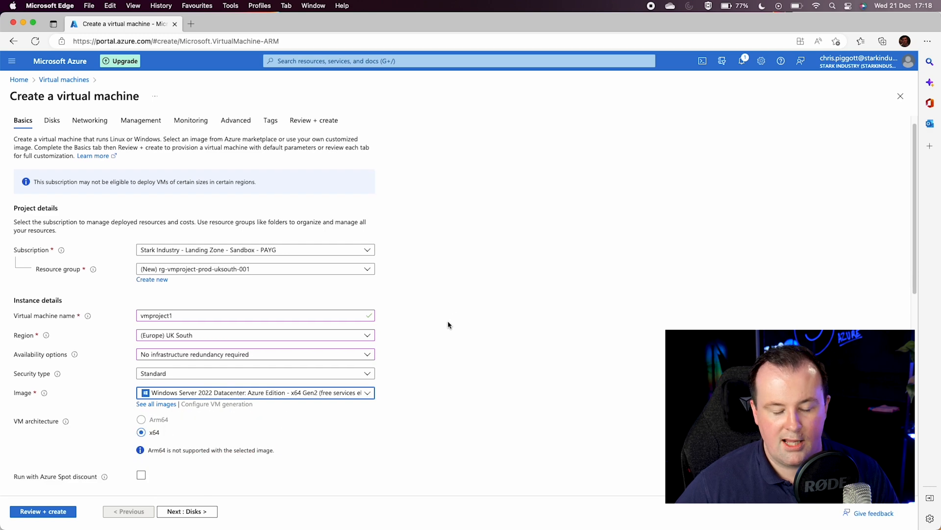
Try the Azure Spot discount option for the virtual machine and turn it off again
scroll(447, 325, "down", 10)
scroll(447, 327, "up", 2)
scroll(444, 327, "up", 1)
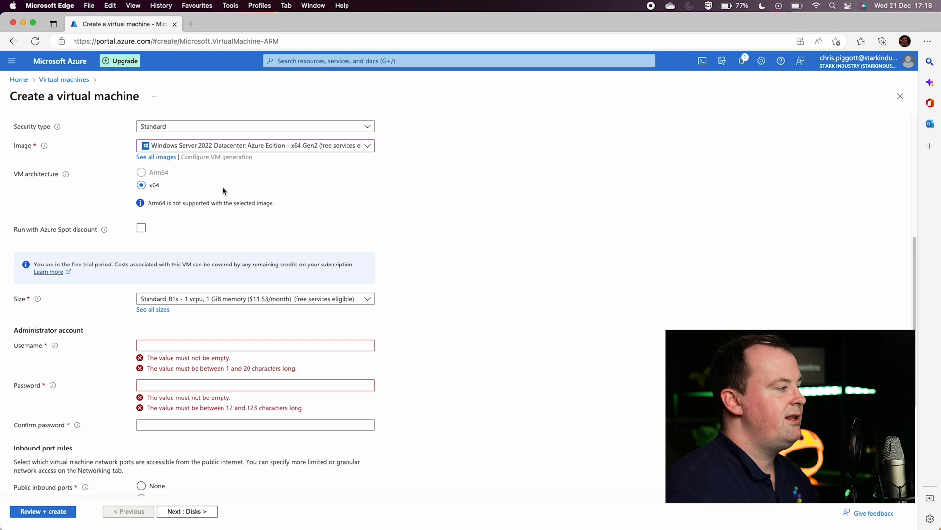
left_click(141, 227)
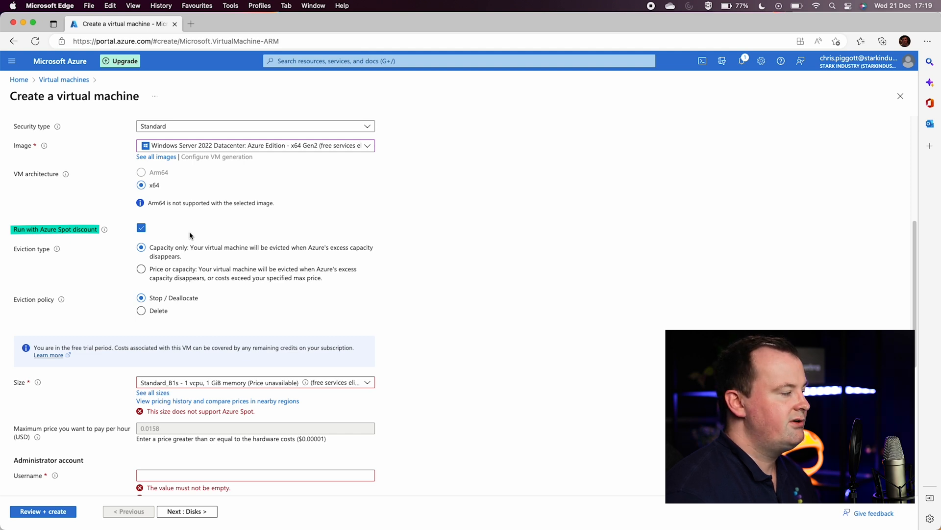
left_click(141, 228)
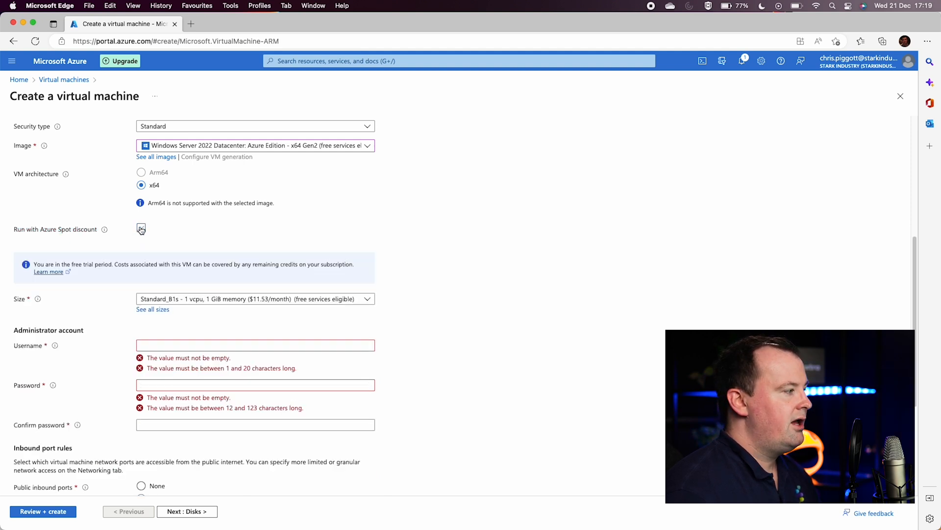
Open the full list of VM sizes and filter it to 2 vCPUs and 4 GiB of RAM
scroll(167, 223, "down", 1)
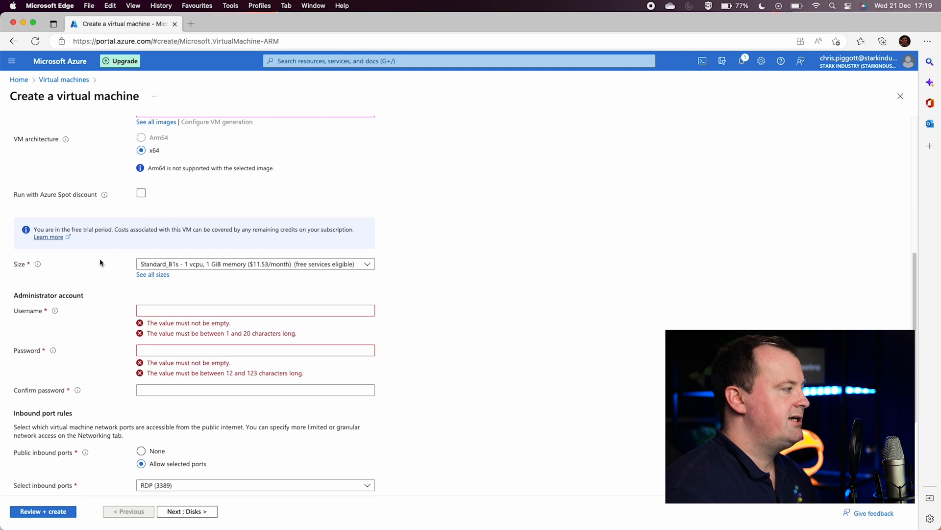
left_click(235, 265)
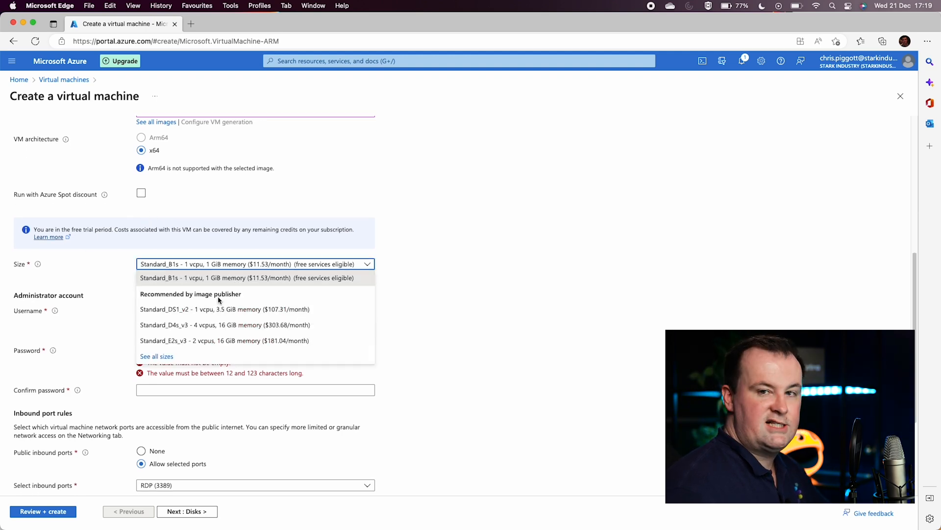
left_click(158, 357)
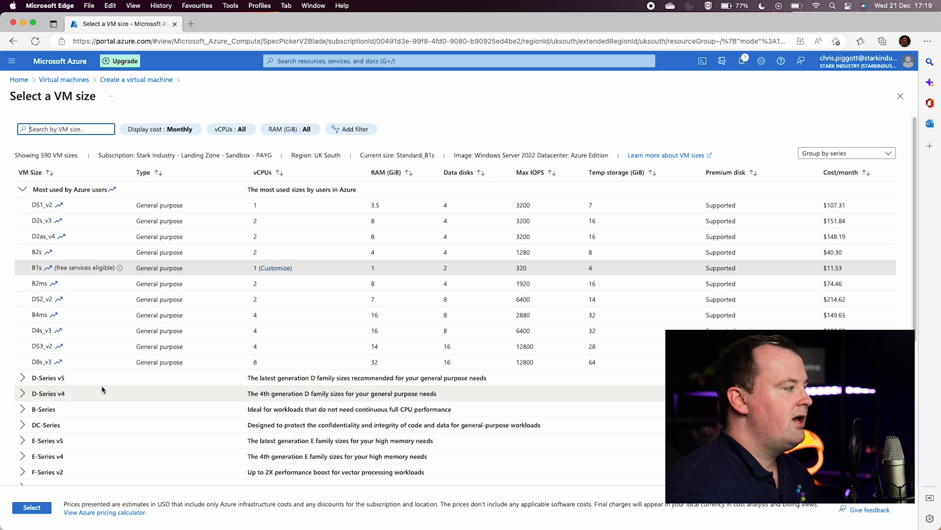
left_click(247, 130)
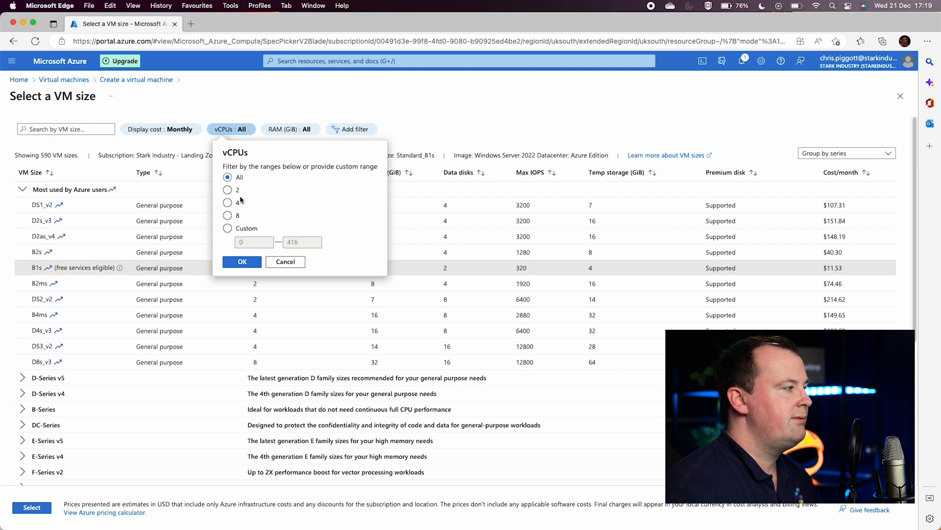
left_click(228, 190)
left_click(242, 262)
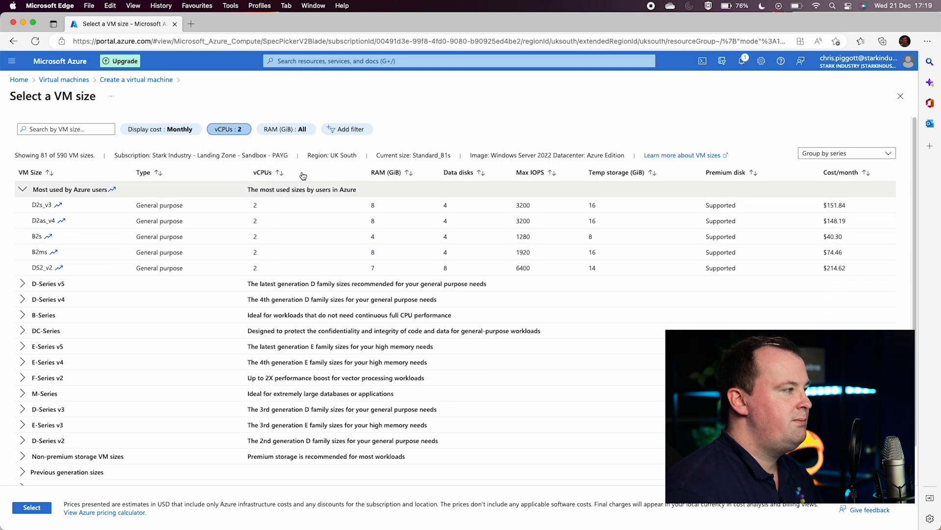
left_click(294, 130)
left_click(277, 190)
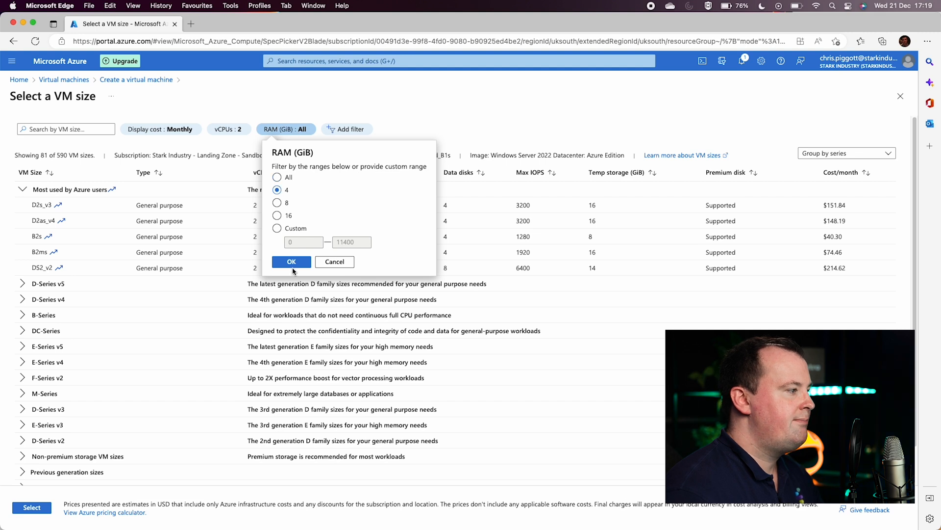
left_click(291, 263)
Add a Premium disk filter set to Supported to the VM size list
left_click(351, 129)
left_click(367, 167)
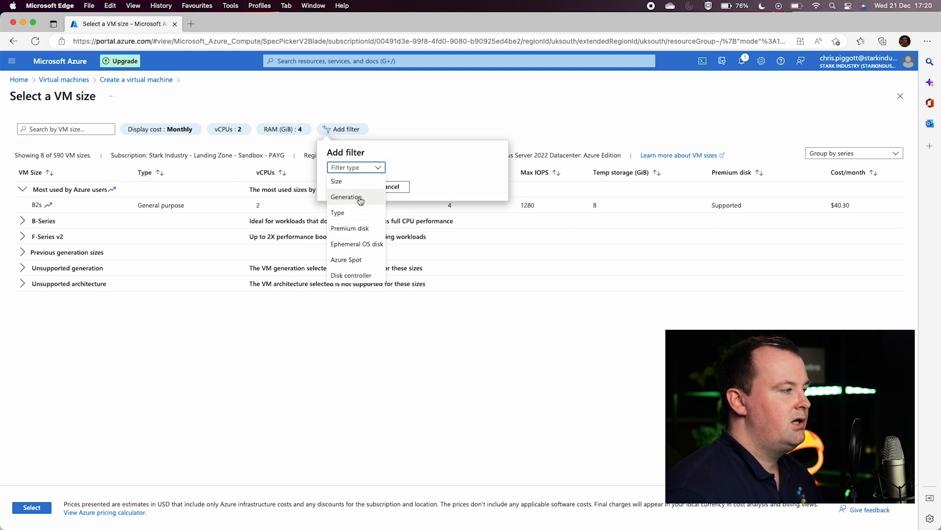
left_click(351, 228)
left_click(420, 167)
left_click(412, 181)
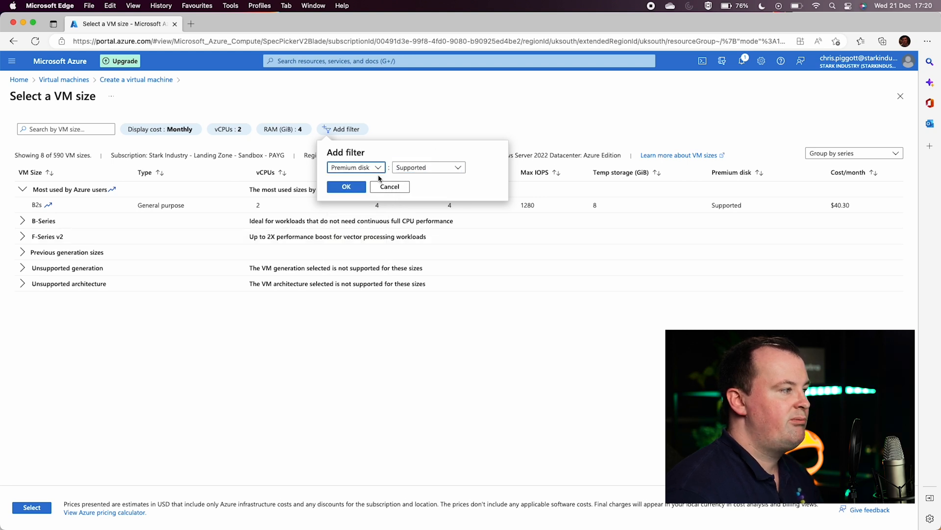
left_click(346, 187)
Change the VM size filters to 8 GiB of RAM and all vCPU counts
left_click(228, 129)
left_click(287, 134)
left_click(277, 202)
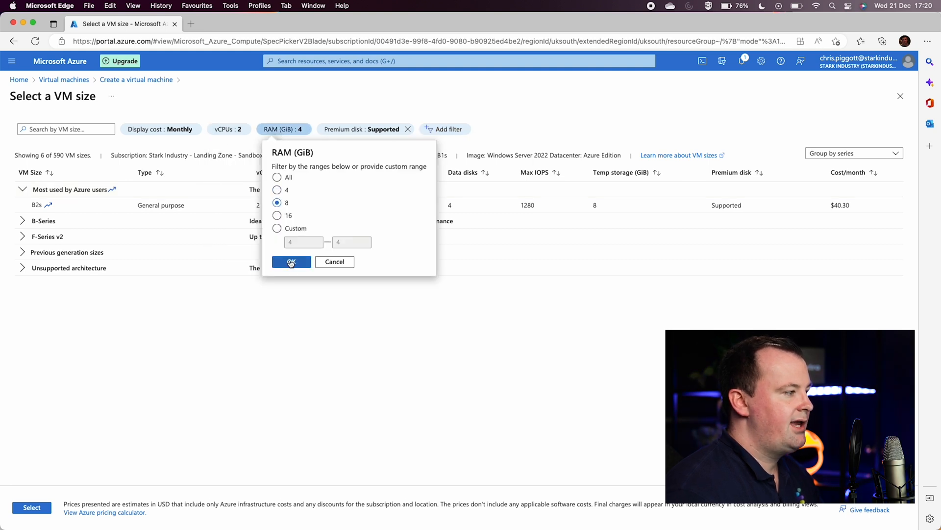
left_click(291, 262)
left_click(245, 132)
left_click(229, 177)
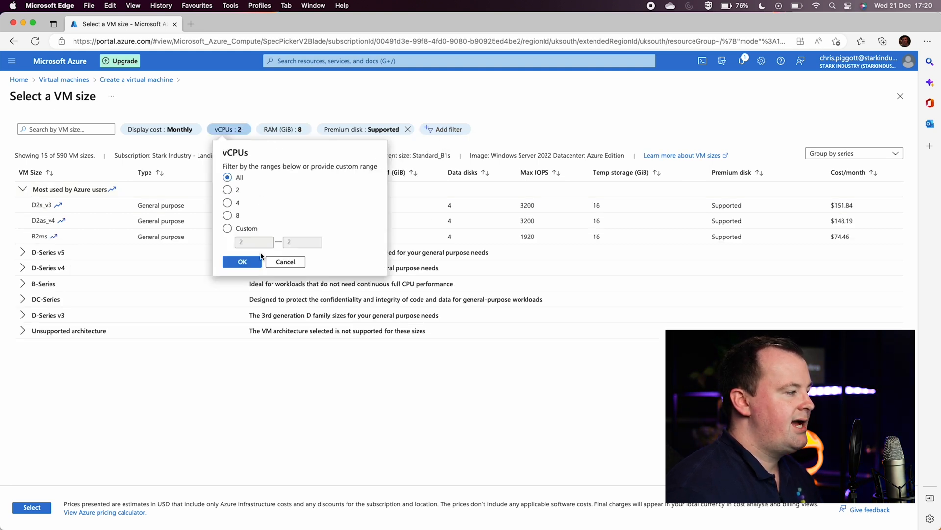
left_click(251, 260)
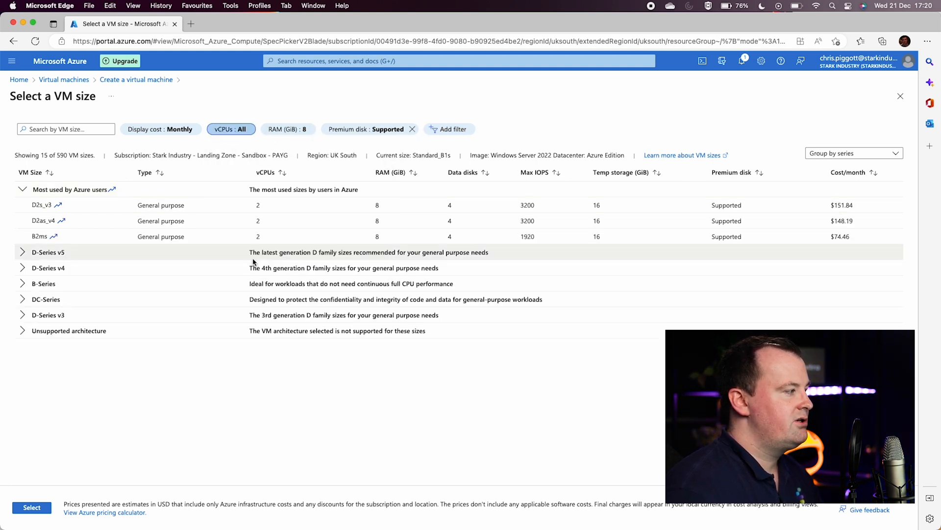
Choose the D2ds_v5 size from the D-Series v5 group for the virtual machine
left_click(22, 253)
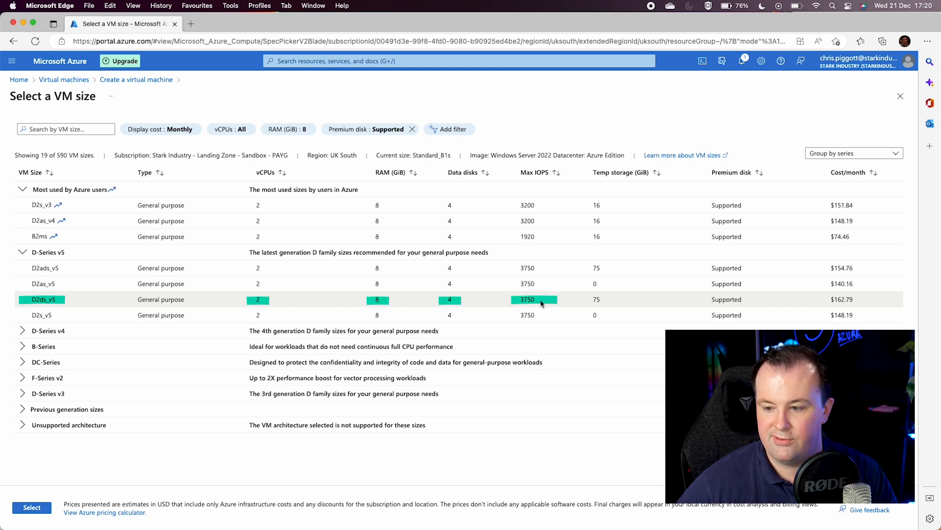
double_click(853, 303)
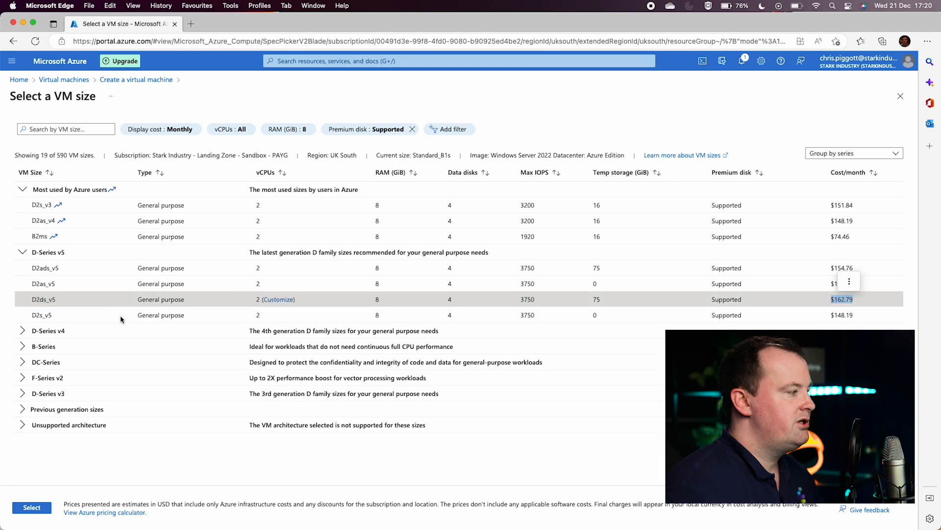
left_click(31, 508)
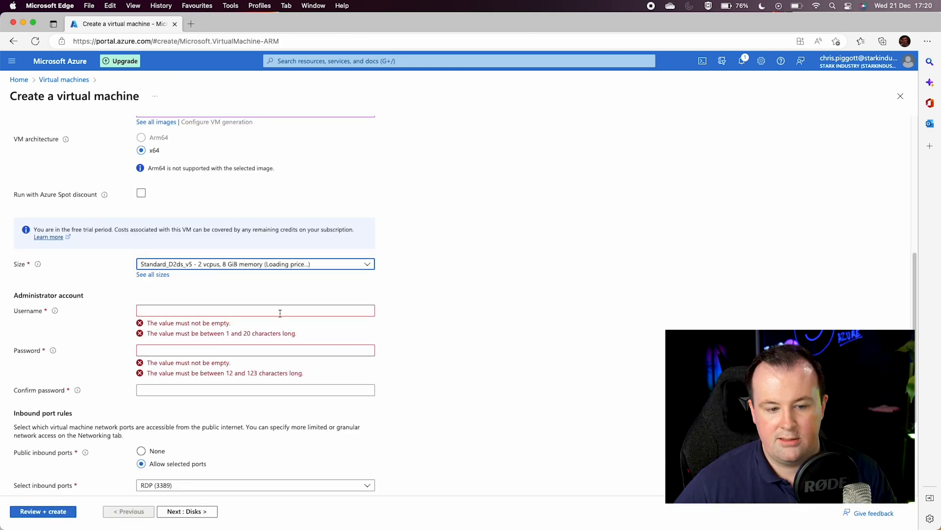
Set the administrator account's username to mradmin
left_click(280, 311)
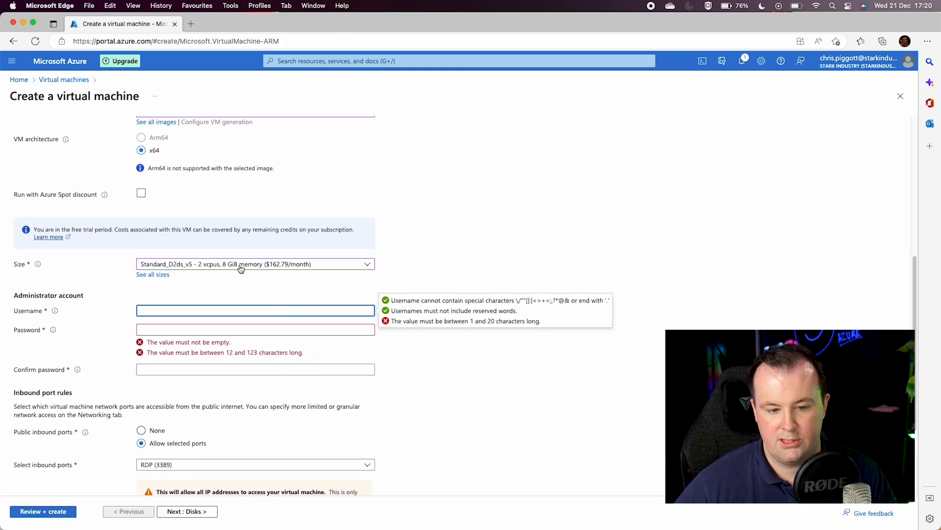
left_click(231, 315)
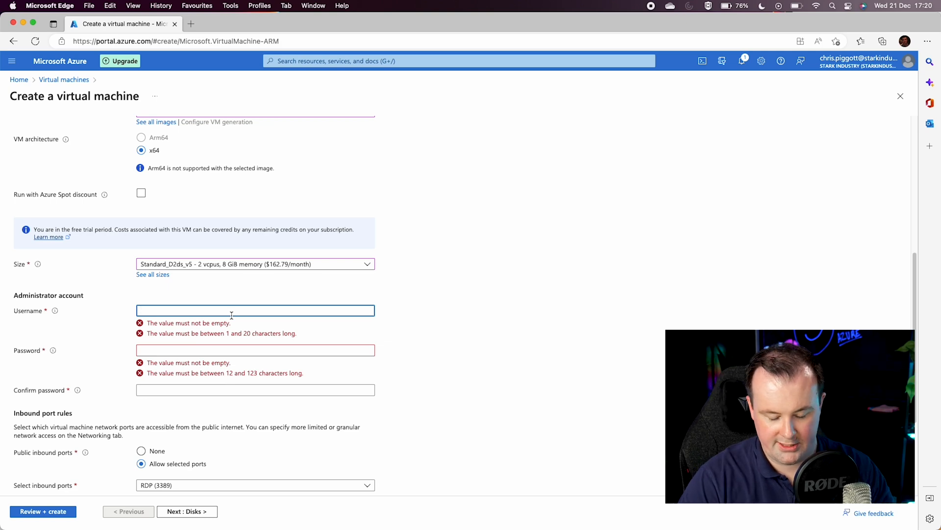
type("mradmin")
key("Tab")
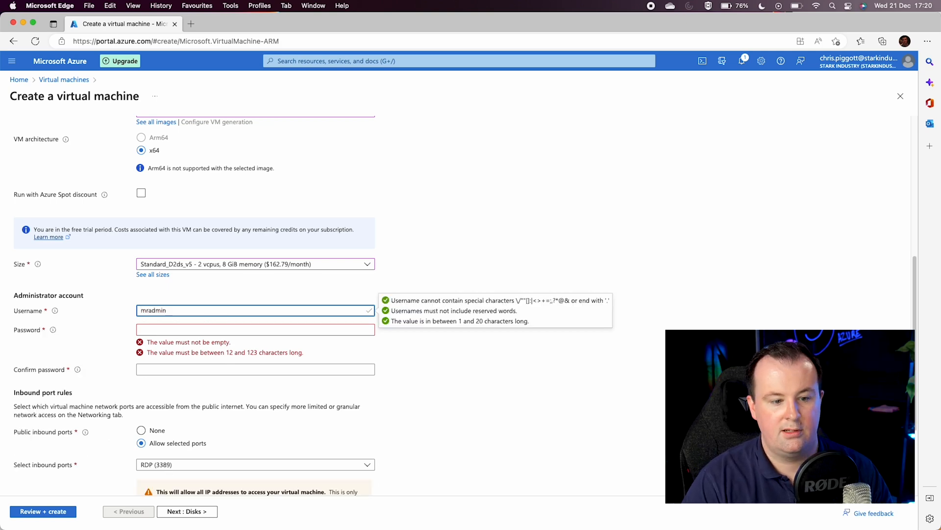
Enter the administrator account's password and repeat it in the confirmation field
key("BackSpace")
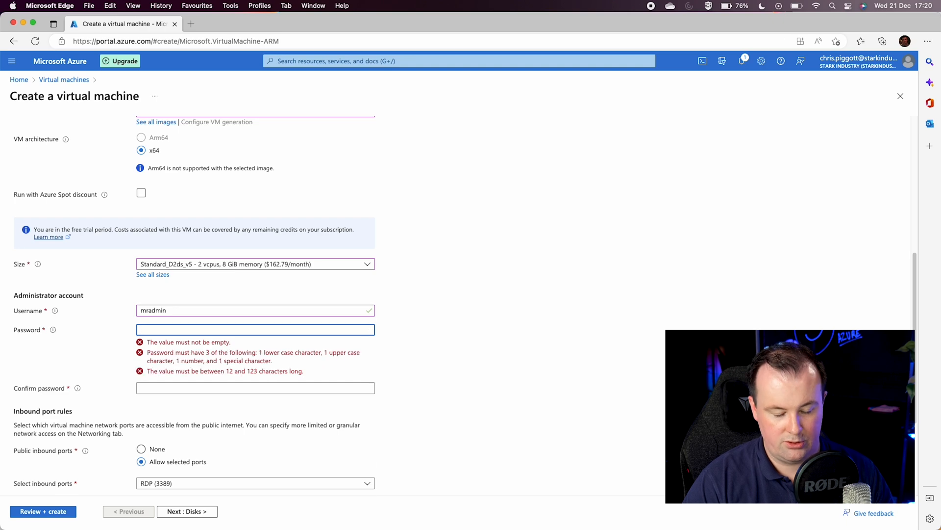
type("•")
key("Tab")
type("••")
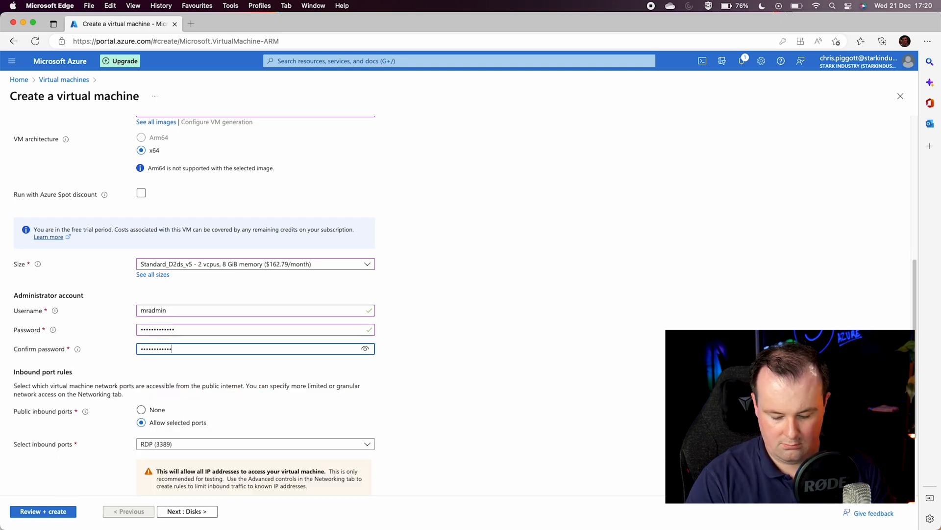
type("•••••••••••")
left_click(583, 255)
Keep the inbound port and licensing settings, continue to the Disks settings, and dismiss the browser's offer to save the password
scroll(439, 274, "down", 1)
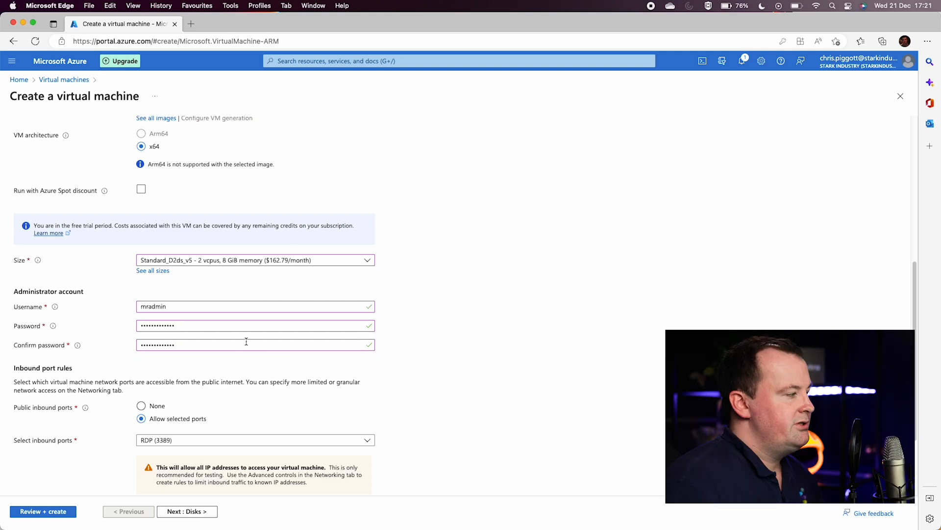
scroll(221, 327, "down", 3)
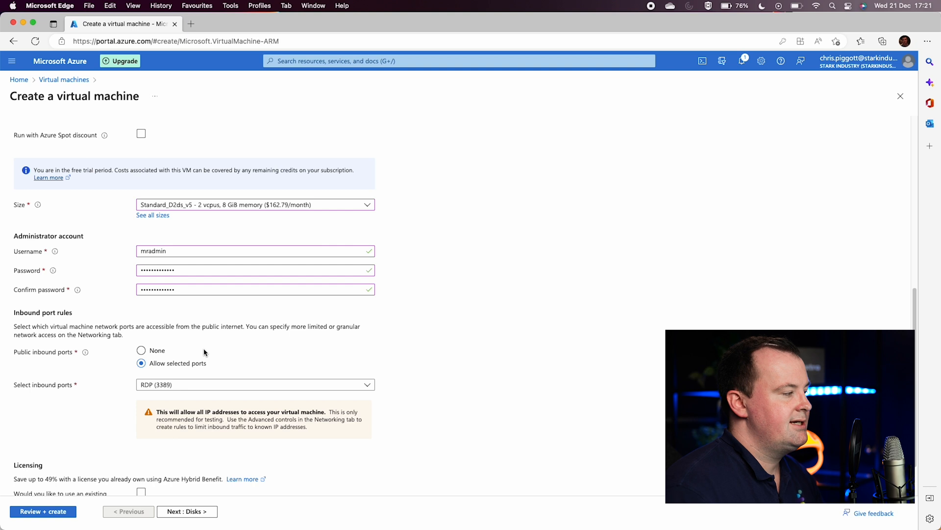
scroll(205, 352, "down", 3)
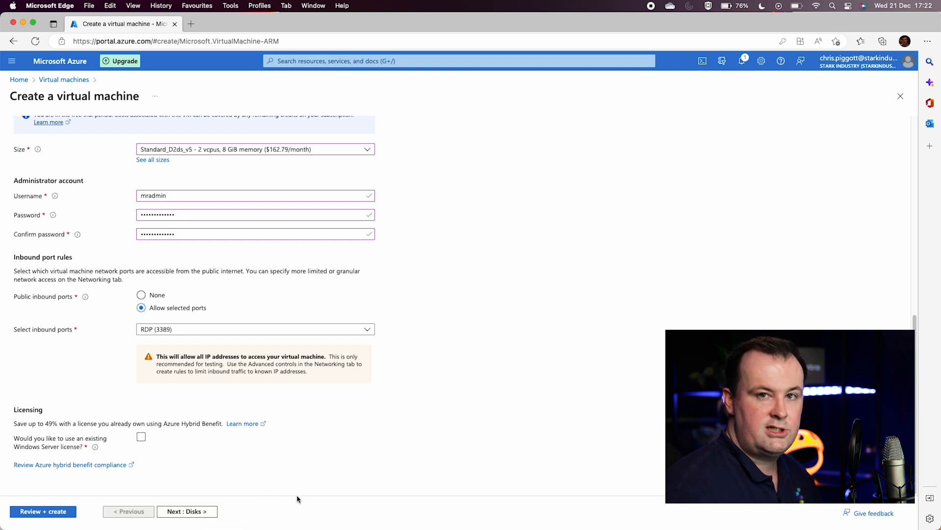
left_click(213, 512)
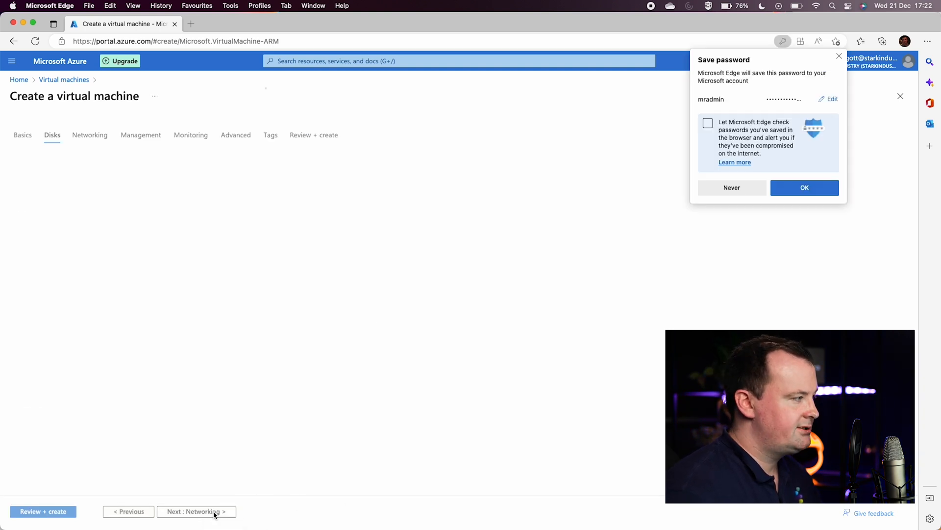
left_click(837, 59)
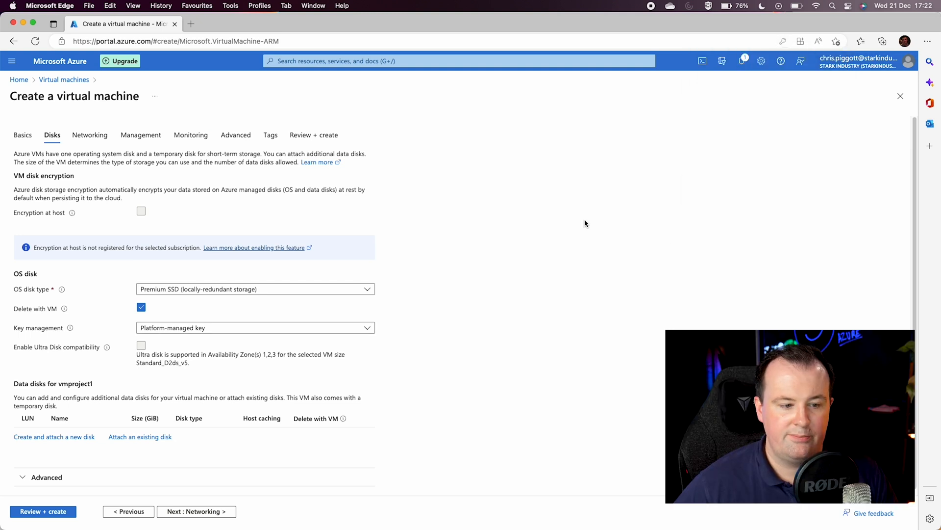
Try Standard SSD as the OS disk type, and return the OS disk to locally-redundant Premium SSD
left_click(250, 290)
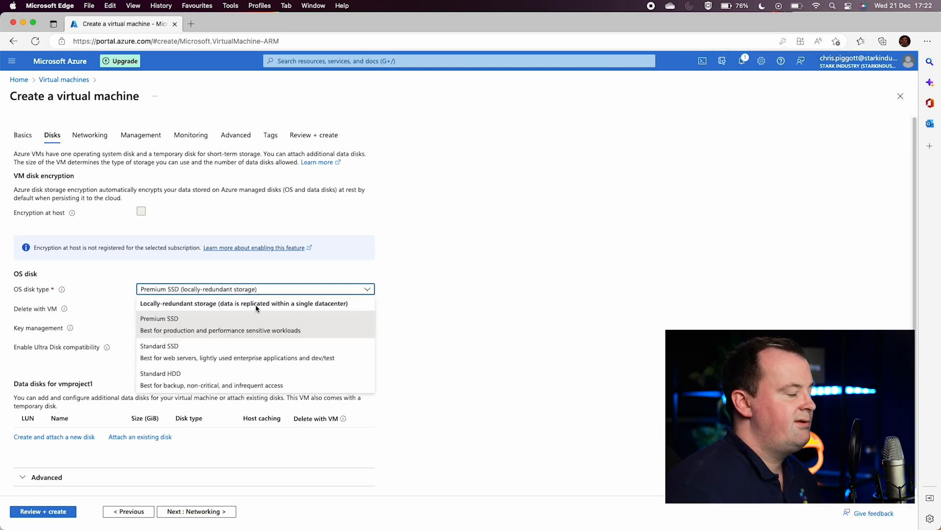
left_click(198, 291)
left_click(197, 291)
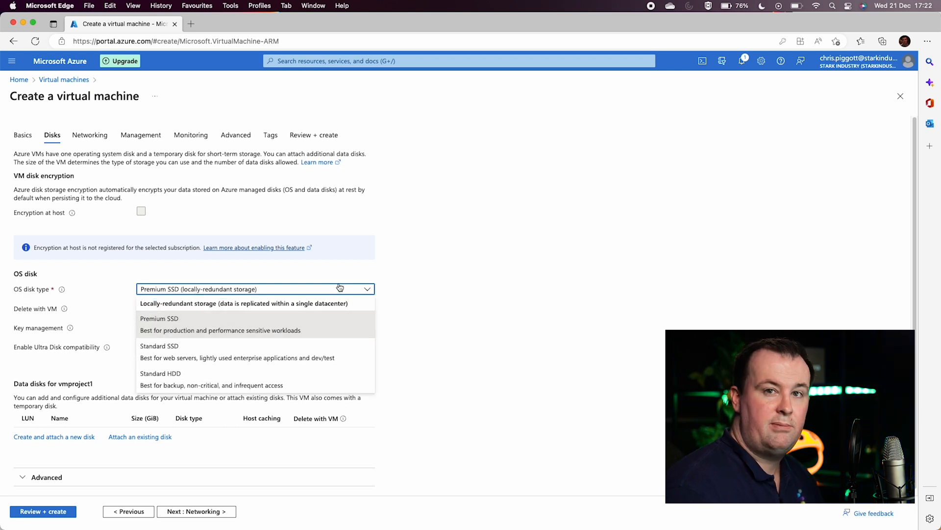
left_click(196, 349)
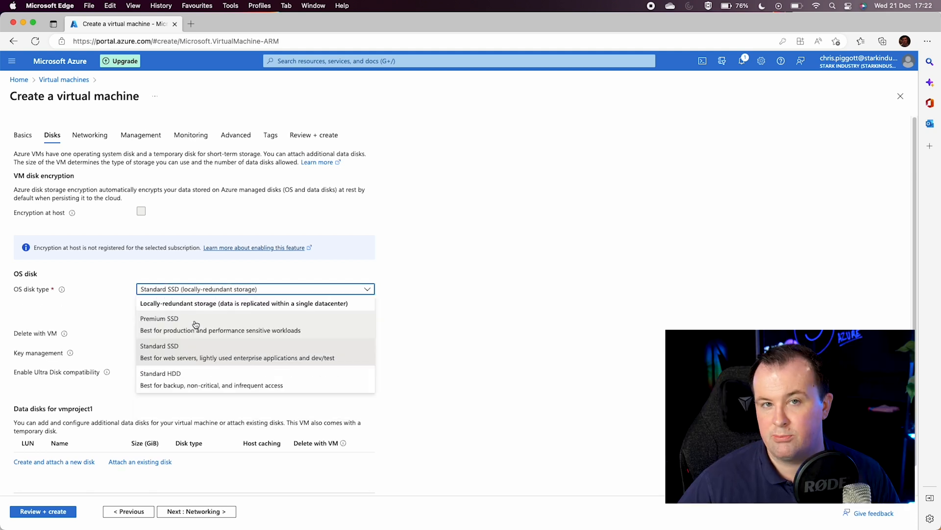
left_click(196, 324)
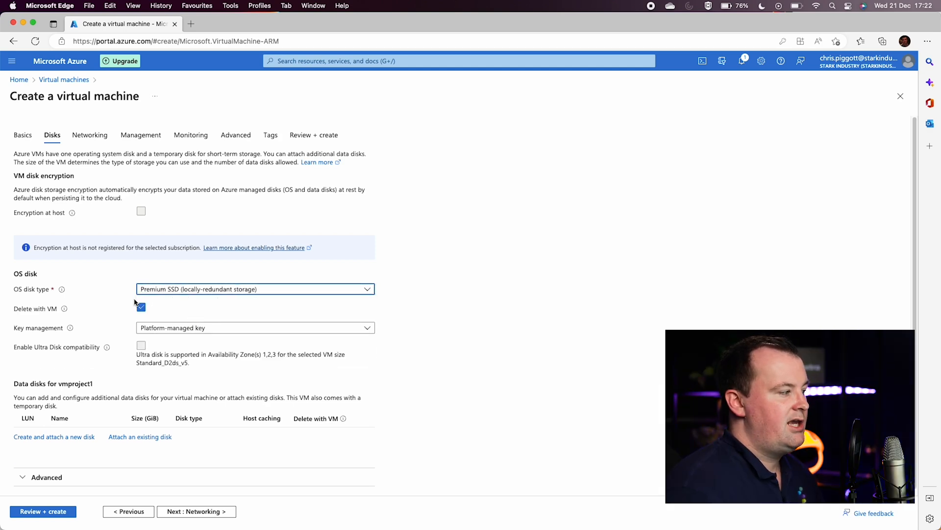
left_click(191, 292)
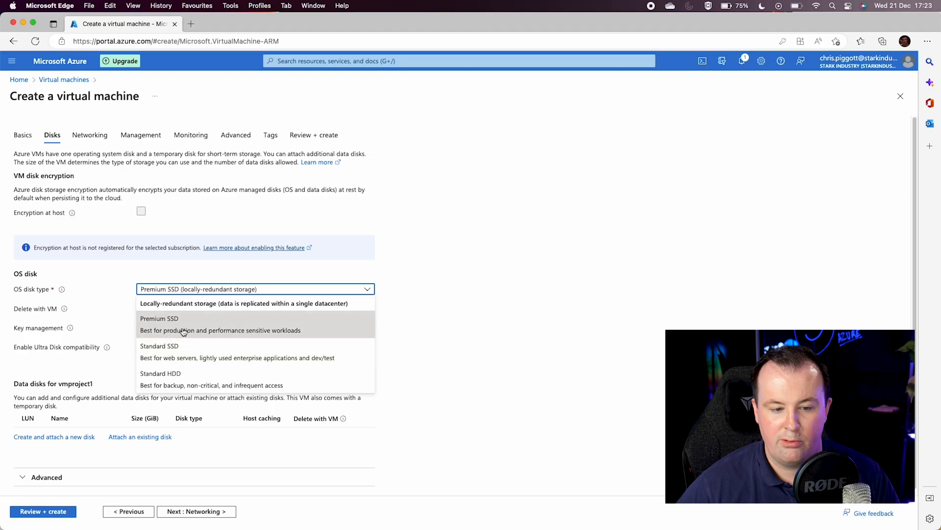
left_click(185, 329)
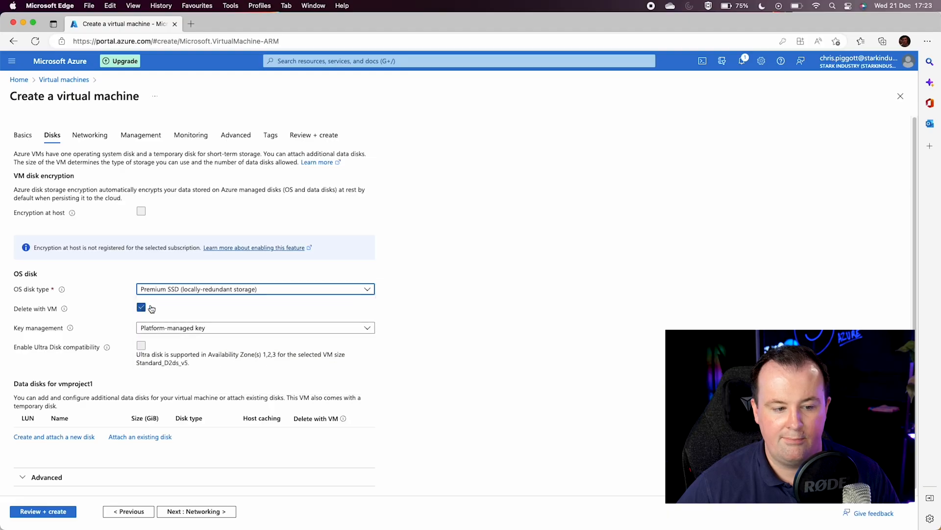
Examine the OS disk's Delete with VM setting and the available key management options, keeping the platform-managed key
mouse_move(62, 312)
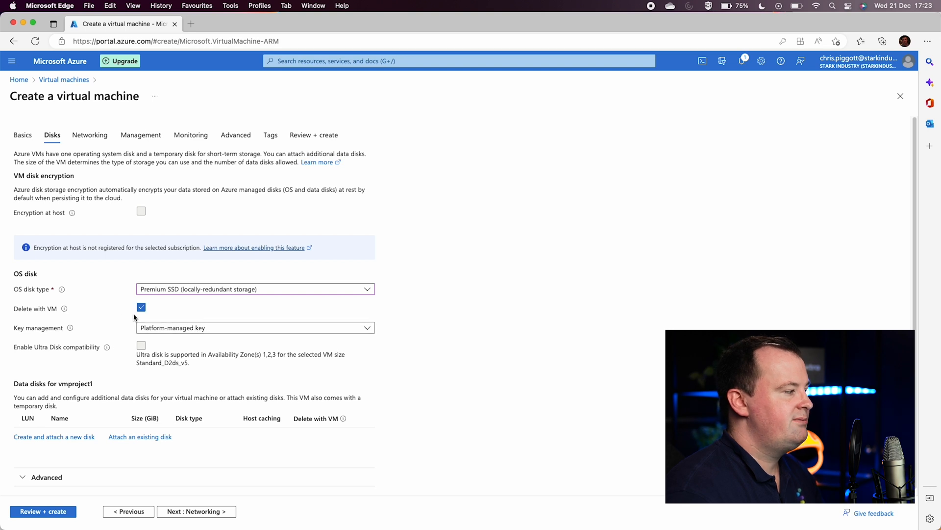
left_click(220, 329)
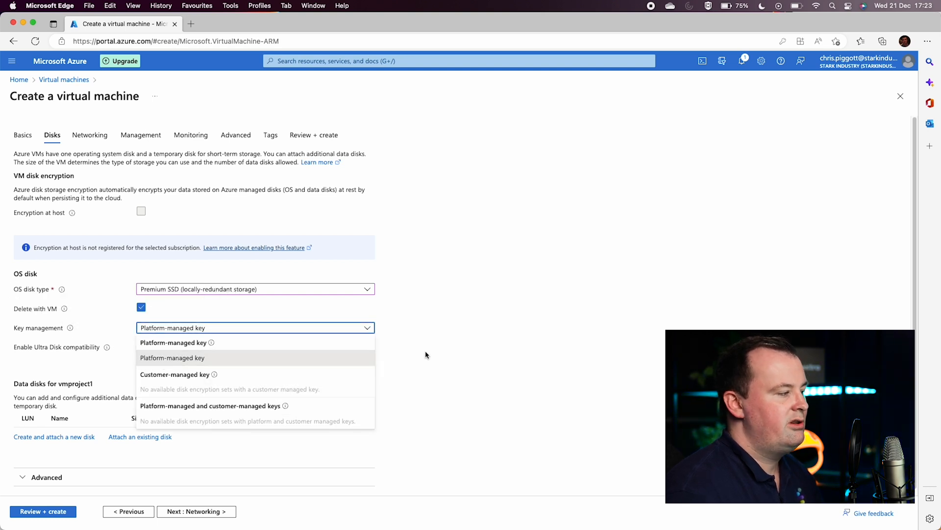
left_click(443, 353)
Start creating a new data disk for vmproject1 with the source type None (empty disk), keeping the suggested name
scroll(299, 331, "down", 1)
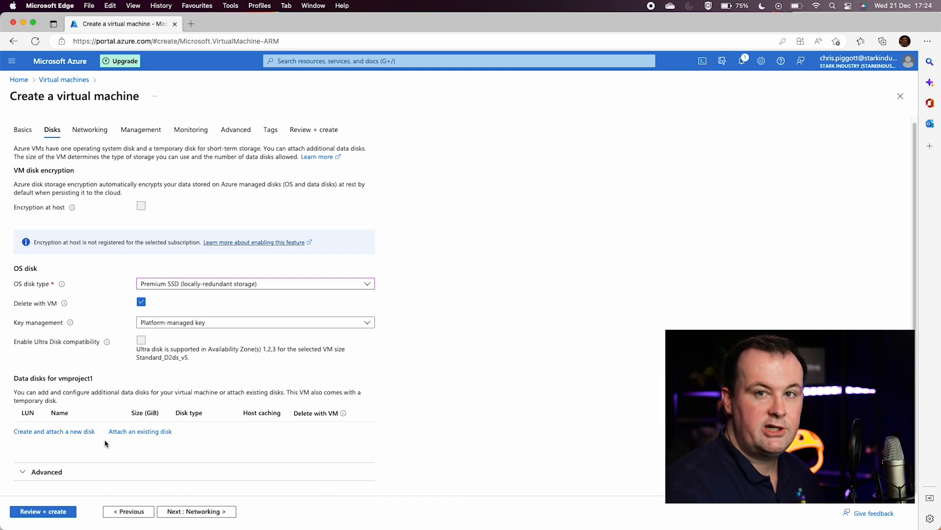
left_click(84, 431)
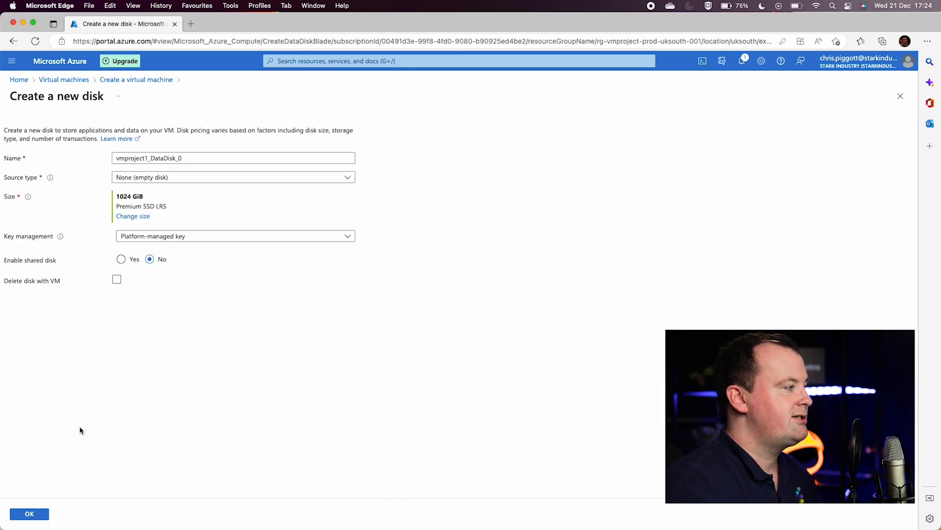
left_click(185, 160)
left_click(171, 179)
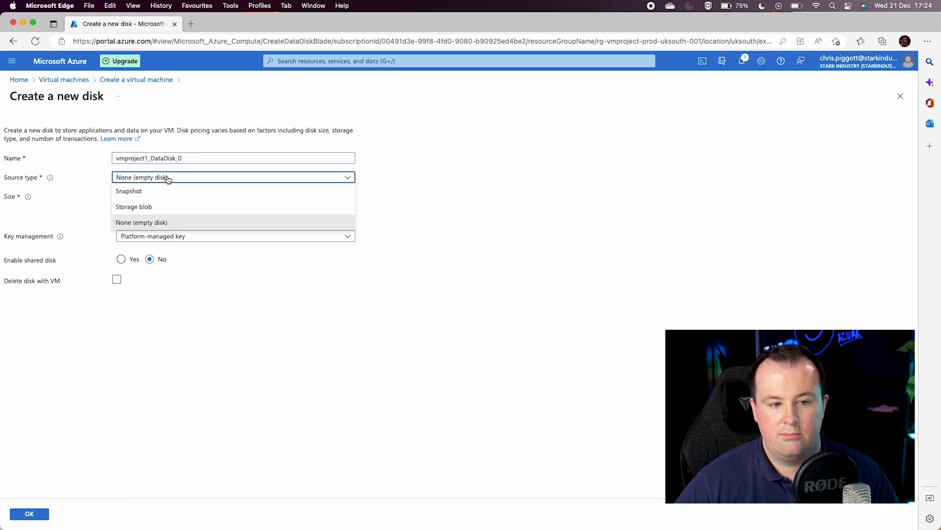
left_click(190, 223)
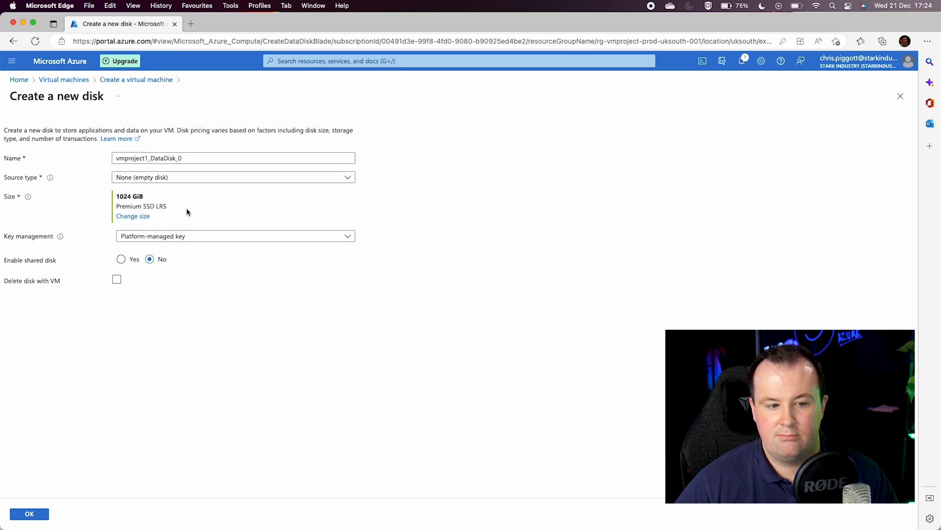
Set the new data disk's size to 128 GiB with the locally-redundant Premium SSD SKU
left_click(142, 219)
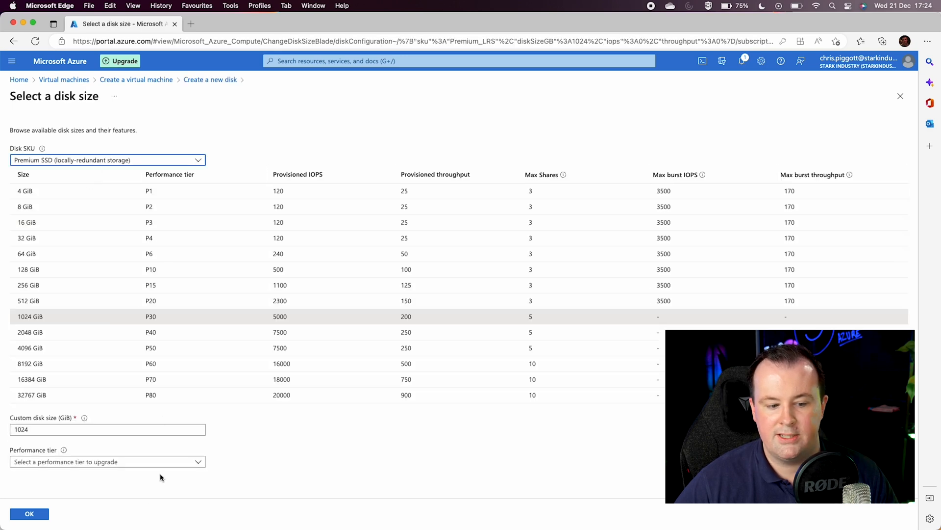
left_click(173, 461)
left_click(363, 437)
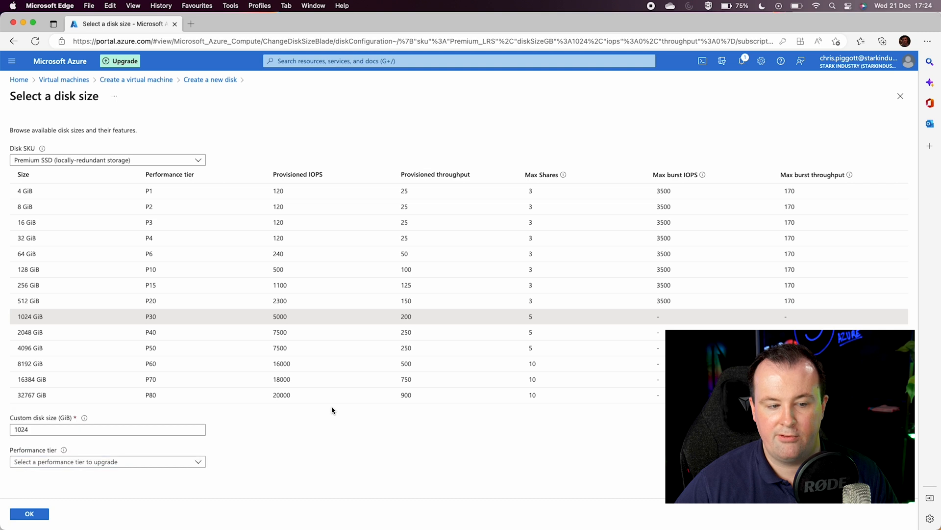
left_click(195, 161)
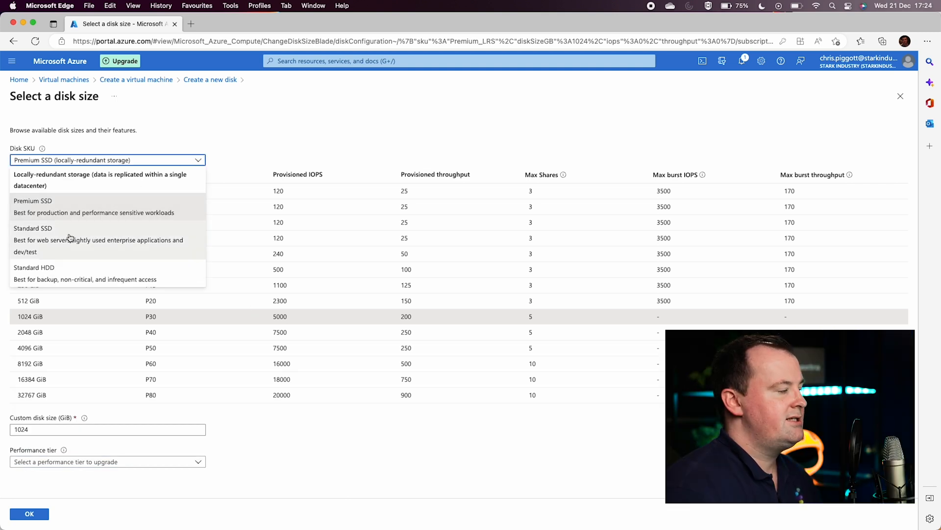
left_click(103, 206)
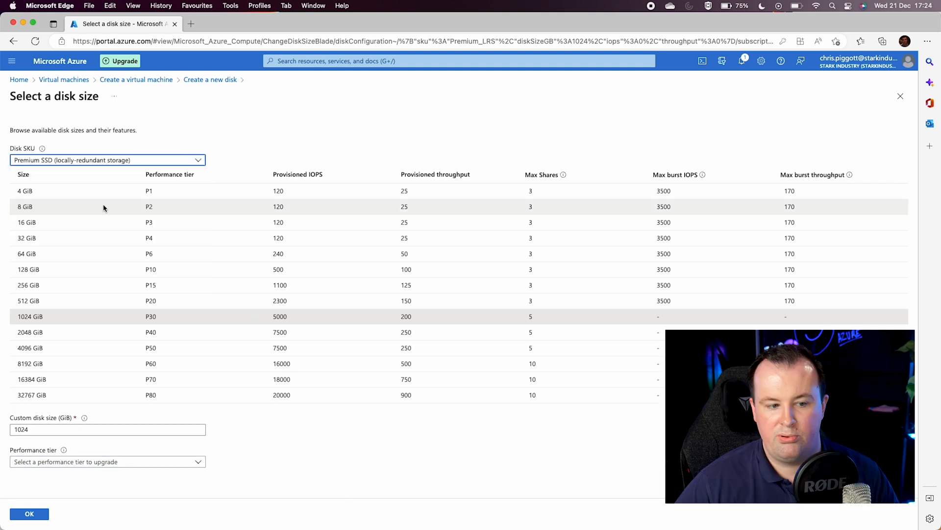
left_click(63, 273)
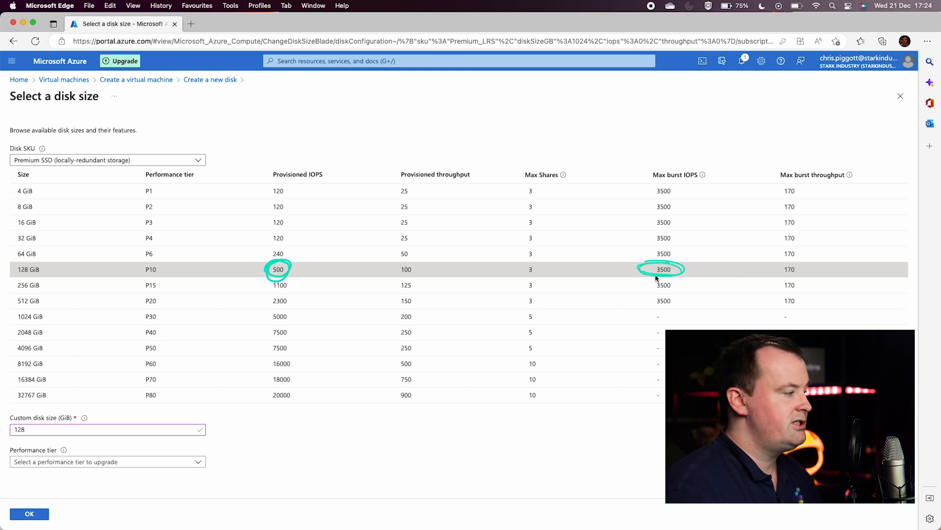
left_click(31, 513)
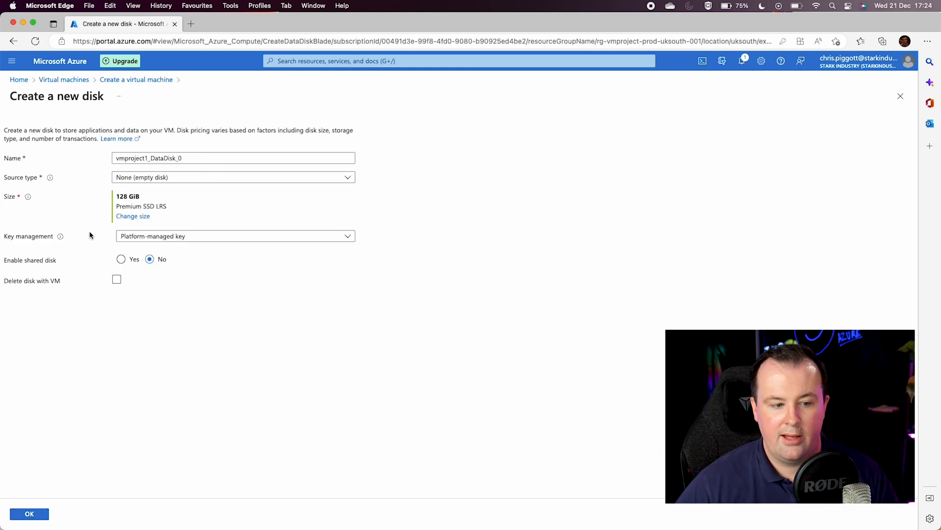
Enable deleting the data disk together with the VM and confirm the new disk so it is attached
left_click(116, 282)
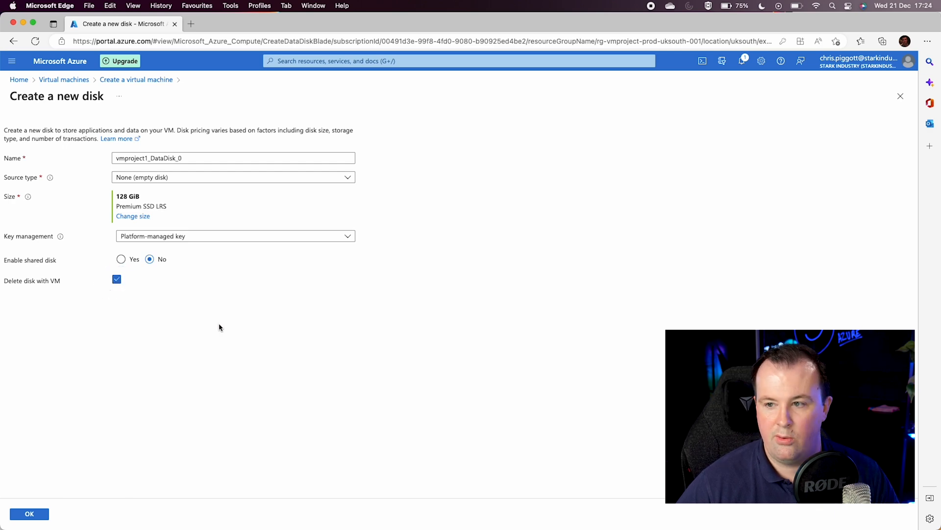
left_click(29, 514)
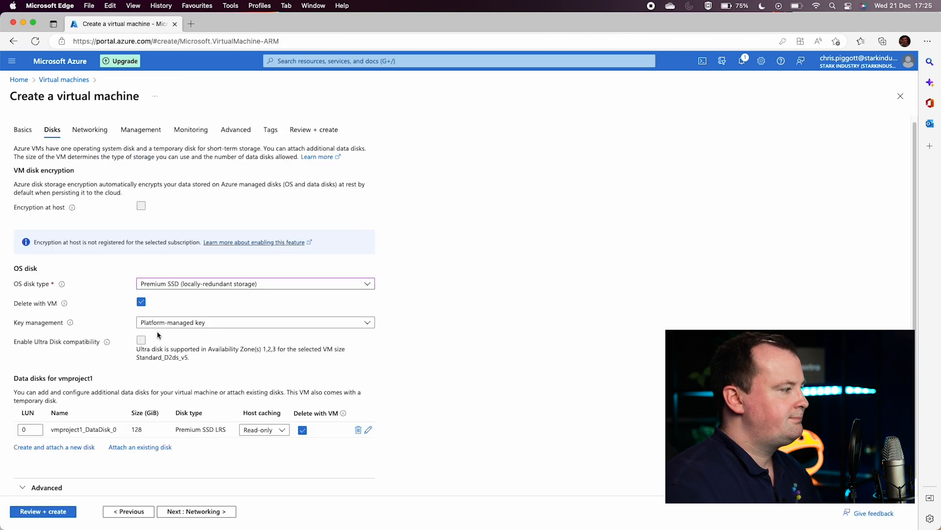
Examine the data disk's host caching options and the advanced managed disk and ephemeral OS disk settings
scroll(249, 419, "down", 1)
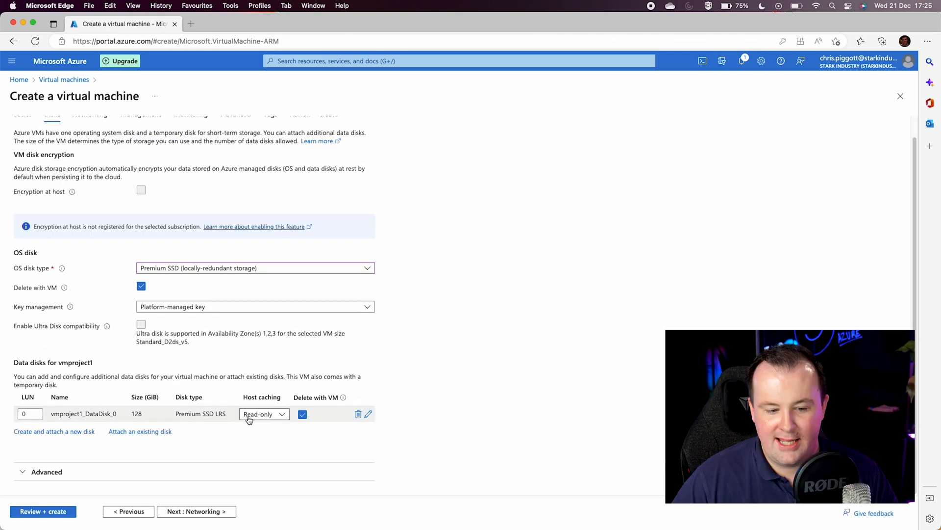
left_click(277, 418)
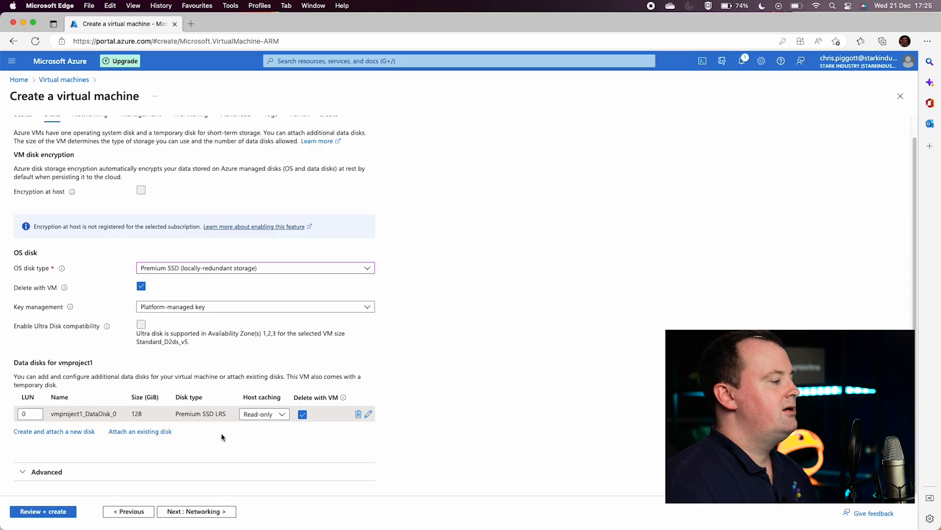
left_click(51, 472)
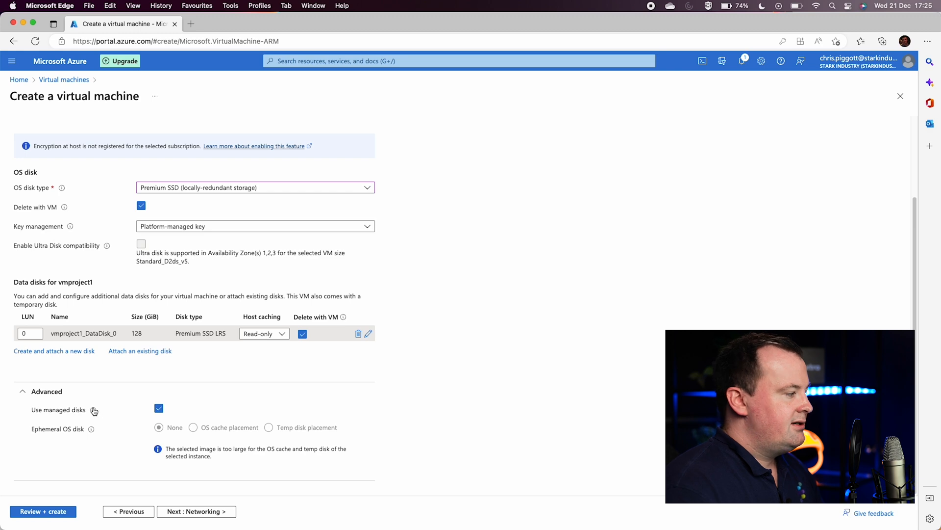
mouse_move(93, 411)
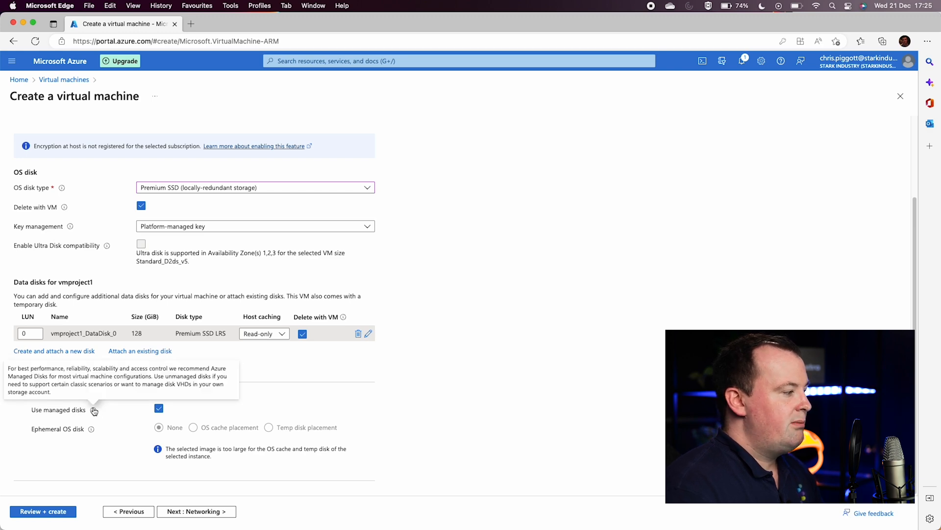
left_click(223, 396)
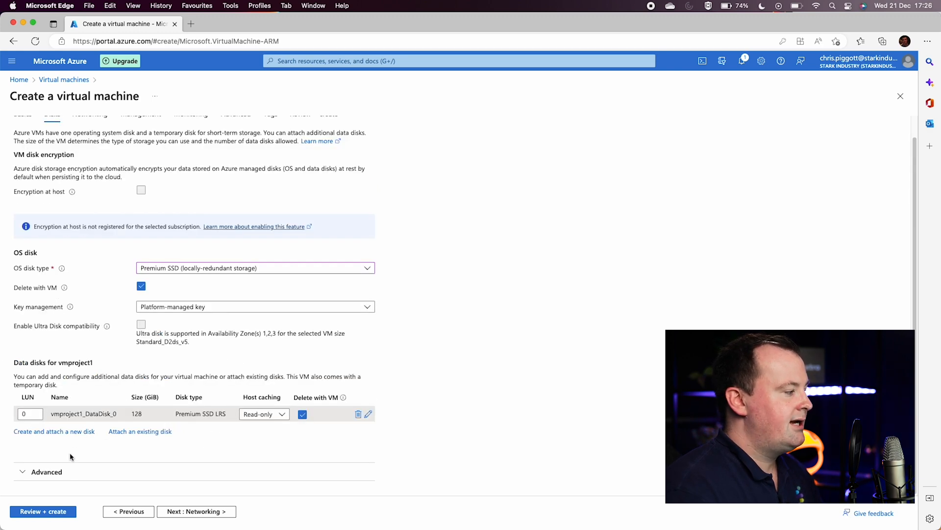
left_click_drag(55, 472, 58, 471)
mouse_move(50, 416)
left_mouse_down()
mouse_move(73, 443)
mouse_move(47, 433)
left_mouse_up()
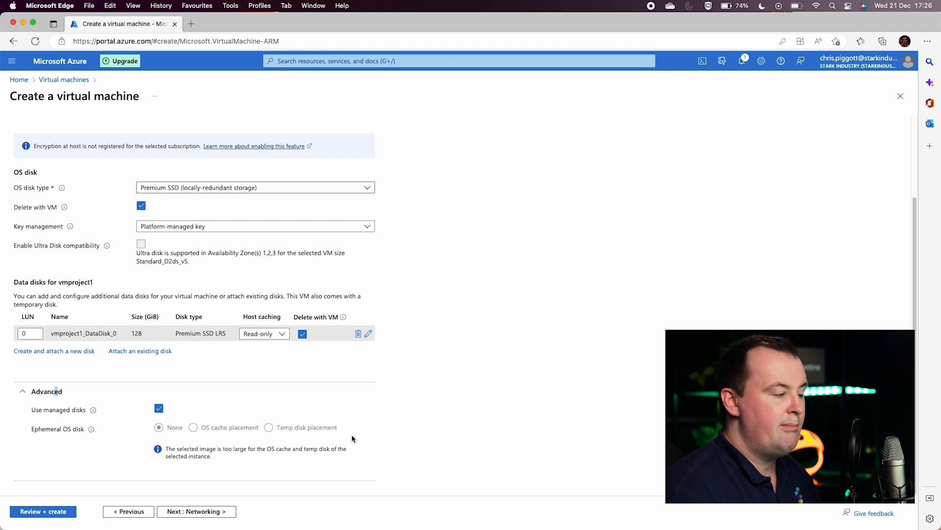
Continue to the Networking settings and check the available virtual network choices
left_click(222, 511)
left_click(269, 222)
left_click(390, 189)
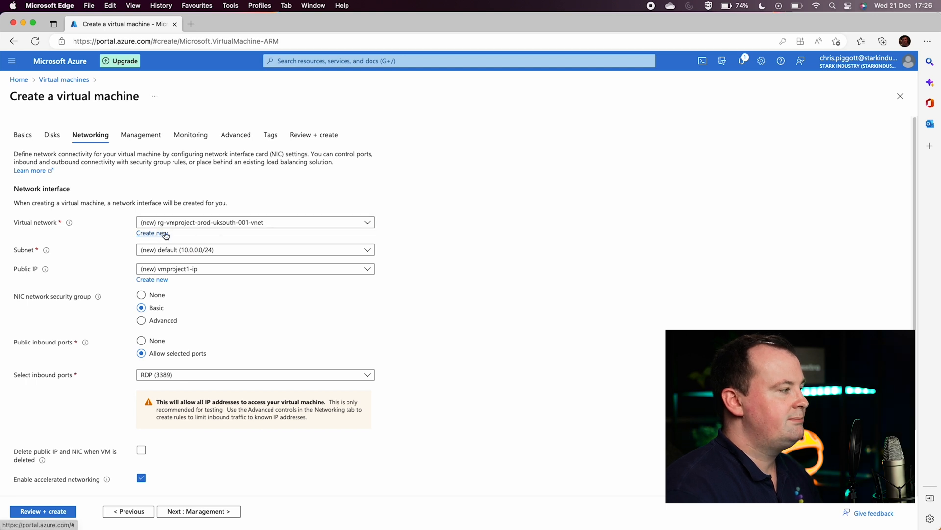
Open the form for creating a new virtual network and review its name, address space and default subnet range
left_click(166, 234)
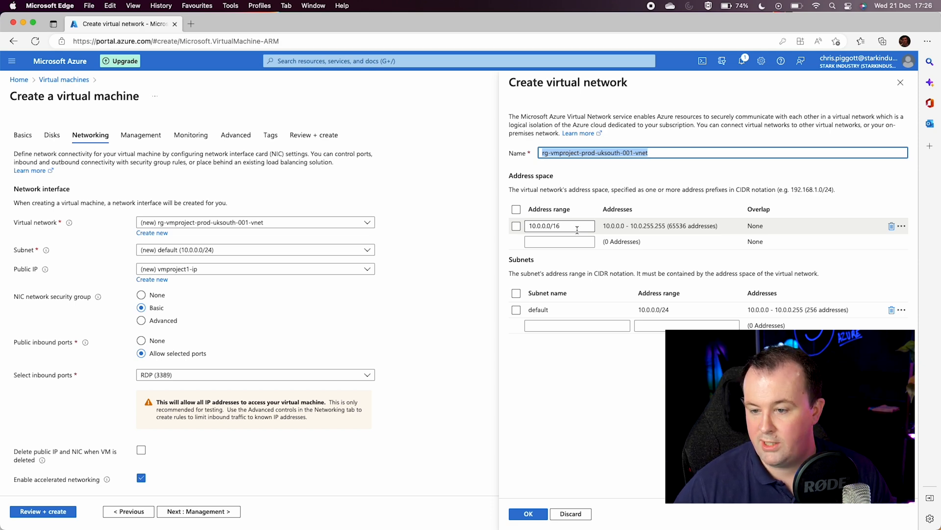
left_click(644, 309)
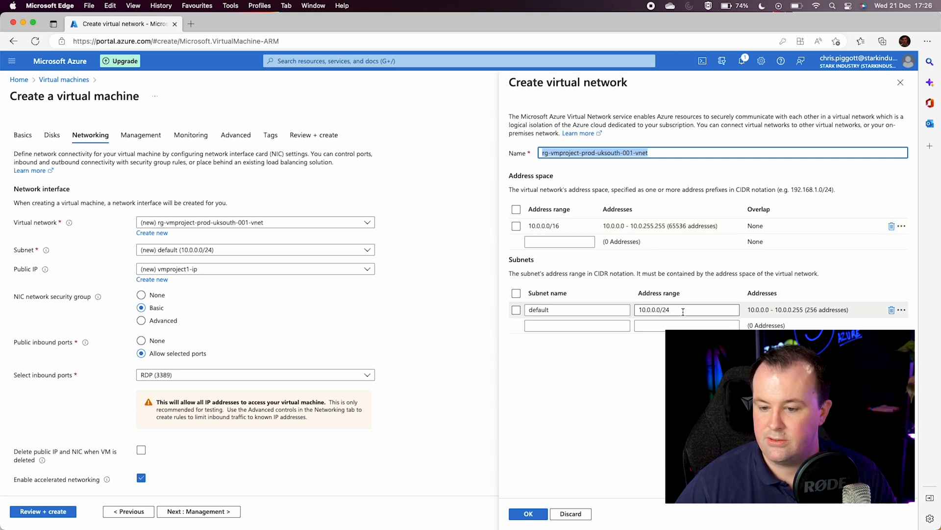
left_click(636, 154)
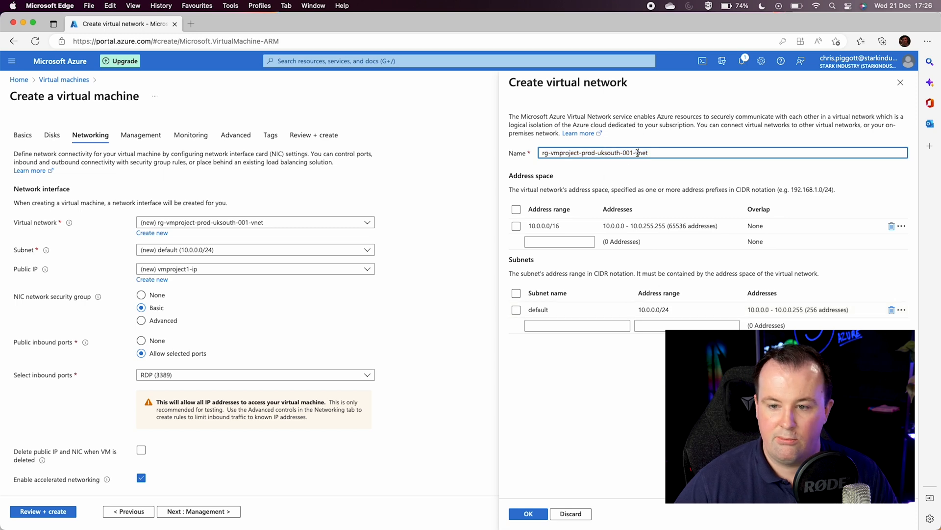
Search the web for "azure abbreviations" in a new browser tab
left_click(191, 24)
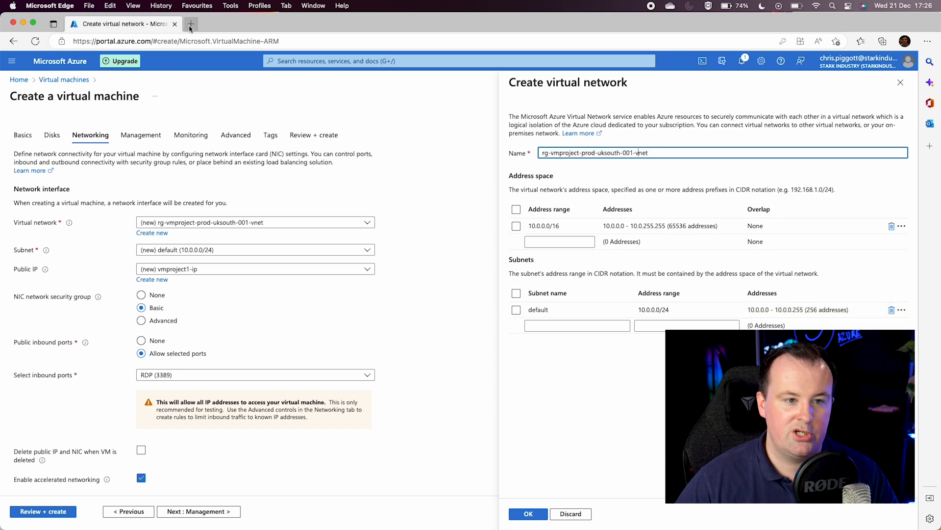
type("ab")
key("BackSpace")
key("BackSpace")
type("azure abbrevi")
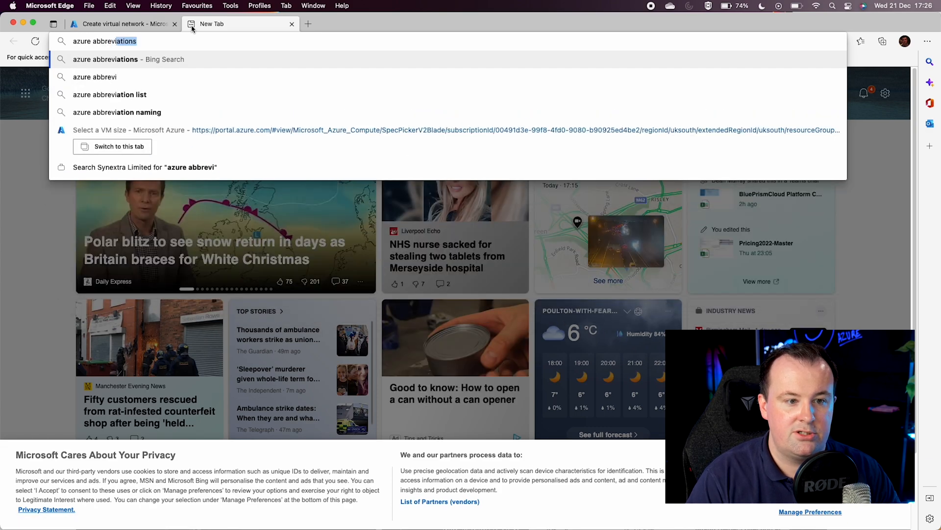
key("Return")
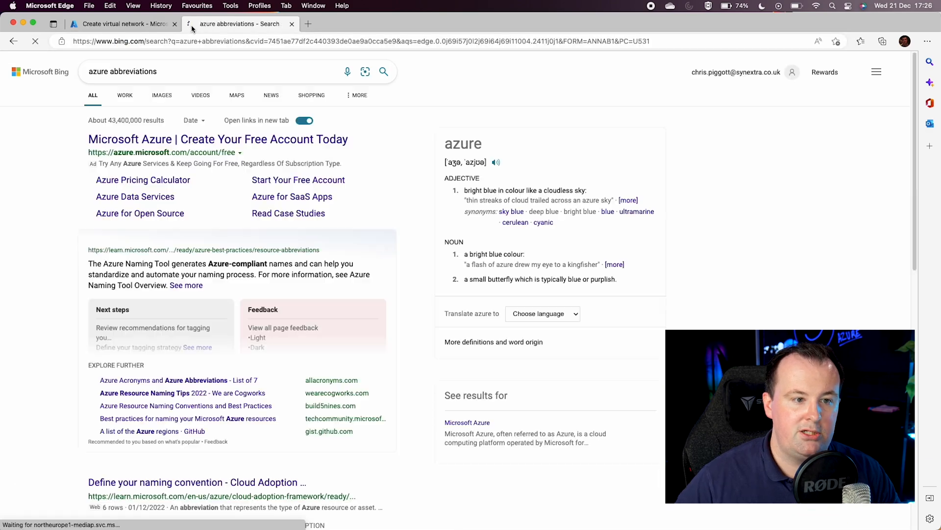
Open Microsoft's "Define your naming convention" article from the search results and examine its diagram of resource name components
scroll(264, 172, "down", 3)
scroll(263, 171, "down", 4)
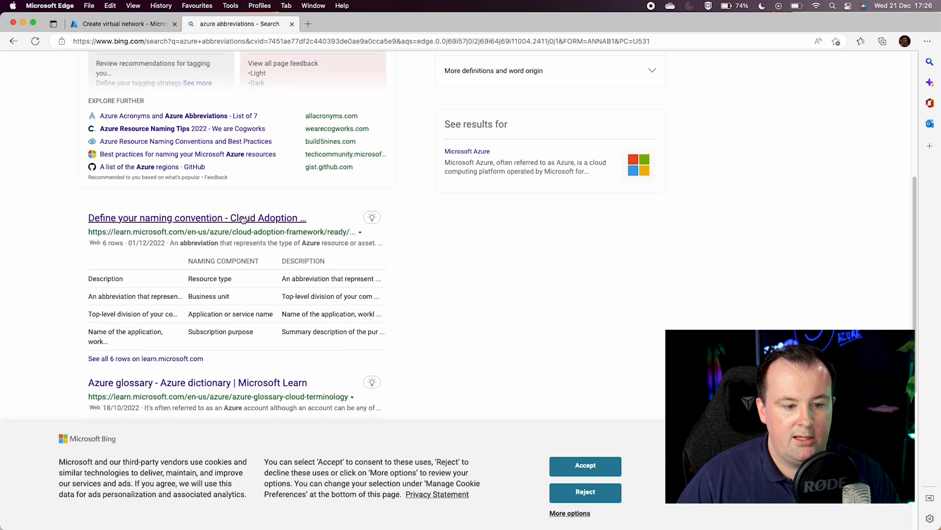
left_click(295, 217)
scroll(411, 219, "down", 5)
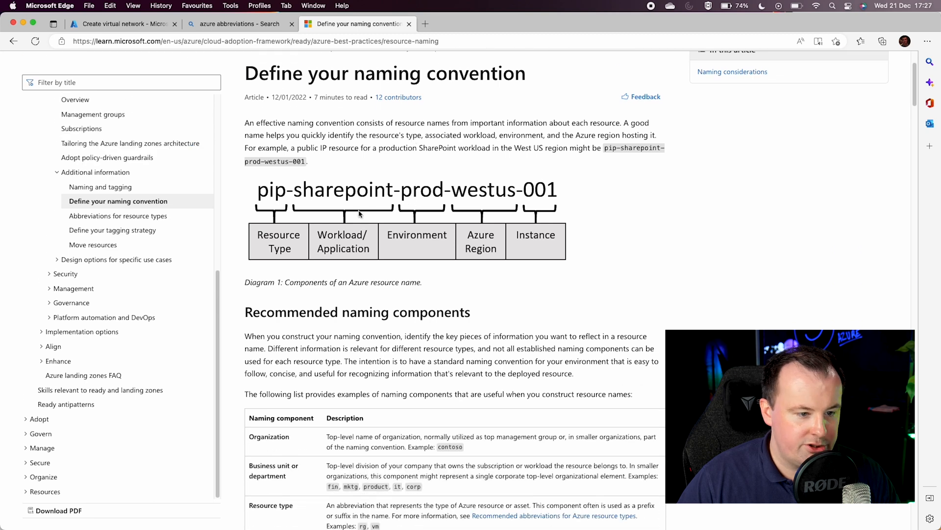
Open the article on abbreviations for resource types and find the "vnet" entry for virtual networks
left_click(131, 219)
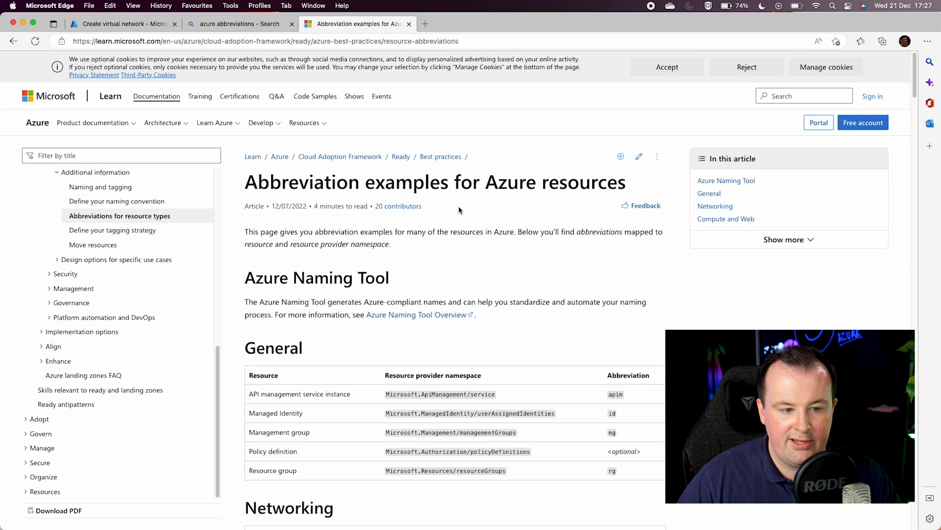
scroll(544, 212, "down", 20)
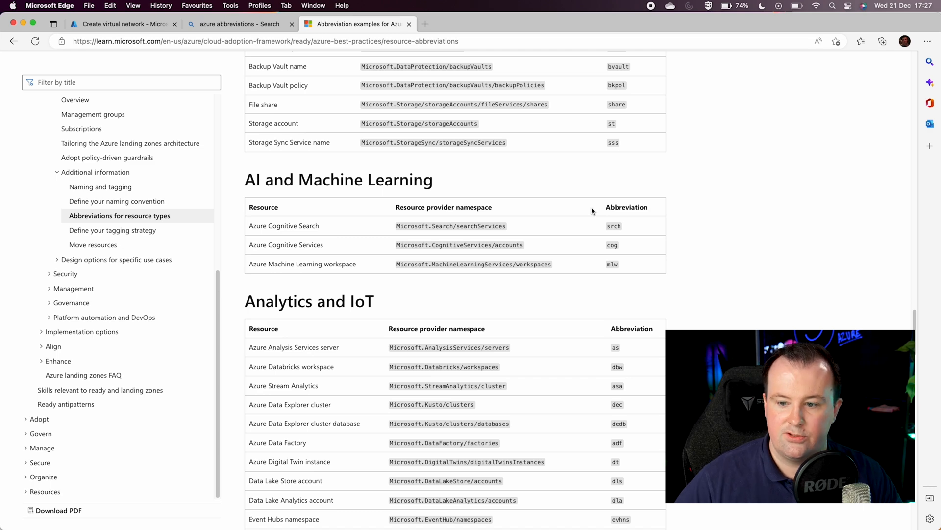
scroll(658, 224, "down", 4)
key("super+f")
type("vnet")
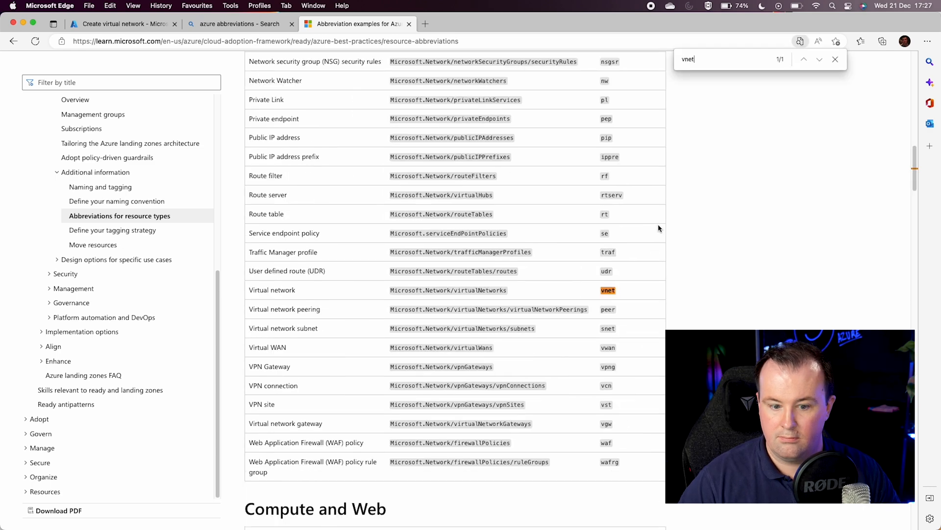
left_click_drag(251, 287, 630, 295)
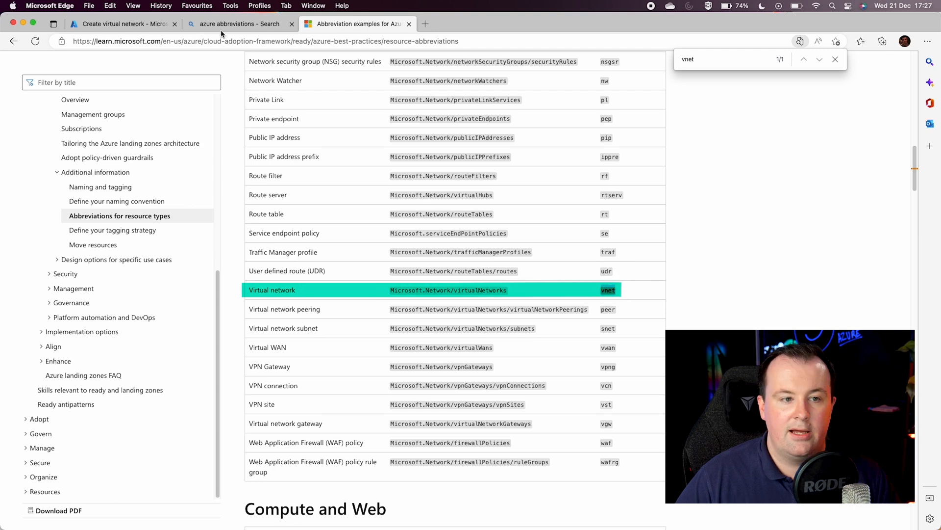
Return to the virtual network form in the Azure portal and name the network vnet-sandbox-prod-uksouth-001
left_click(122, 23)
type("vnet-sand")
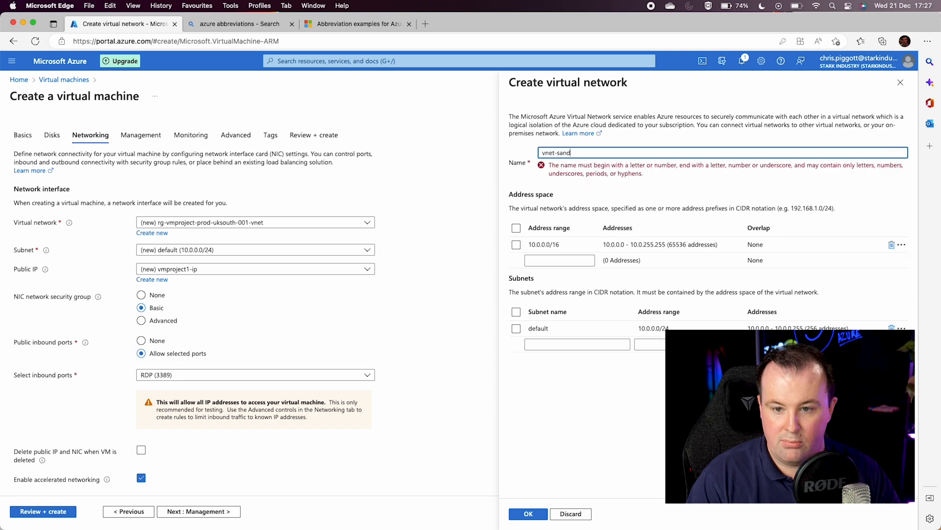
type("box")
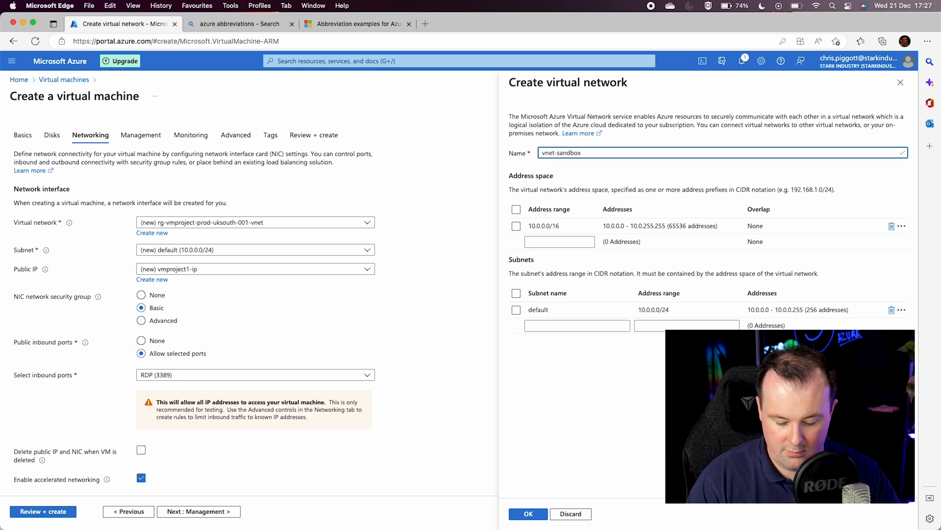
type("-prod-usk")
key("BackSpace")
type("ksouth-001")
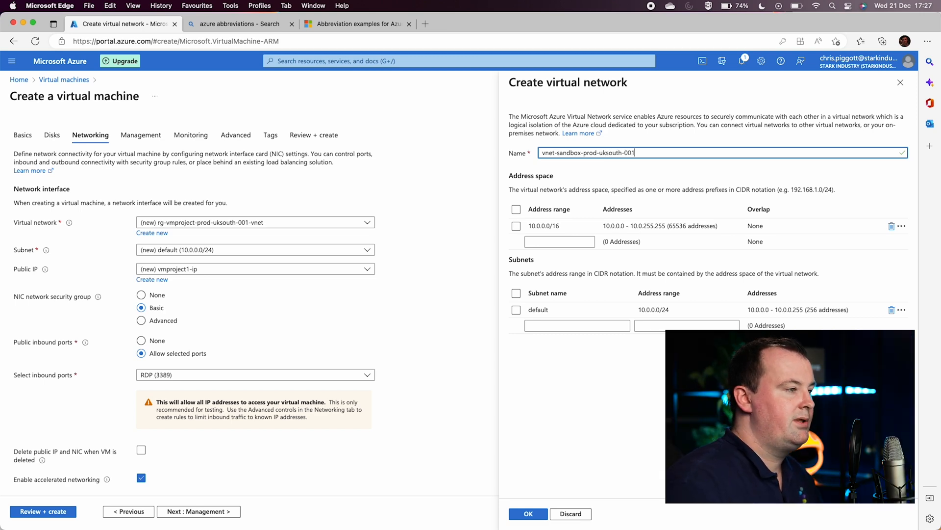
Replace the default subnet's name with snet-sandbox-prod
left_click(539, 309)
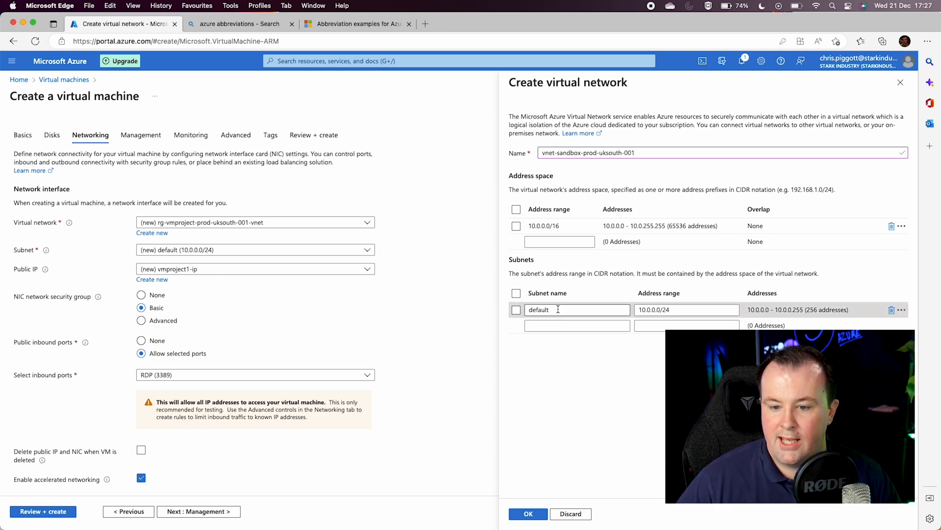
double_click(539, 309)
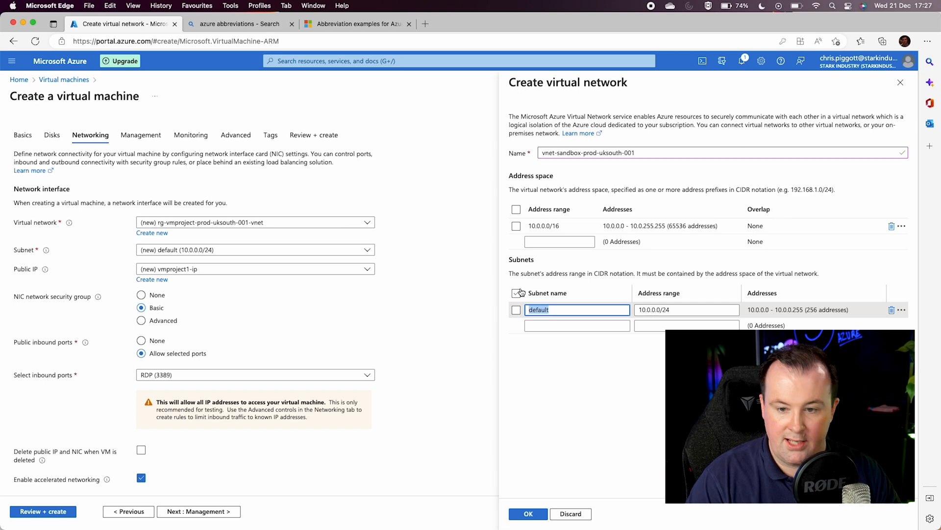
type("snet-s")
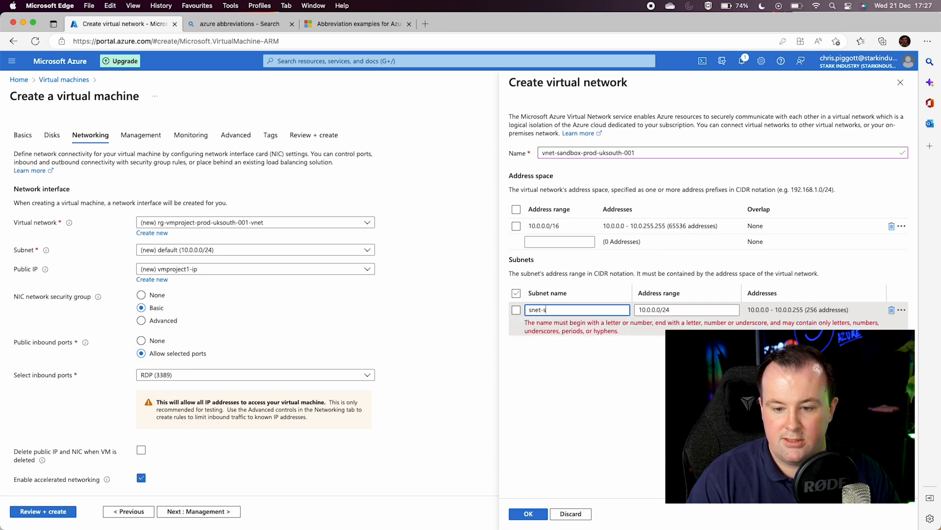
type("andbox-pr")
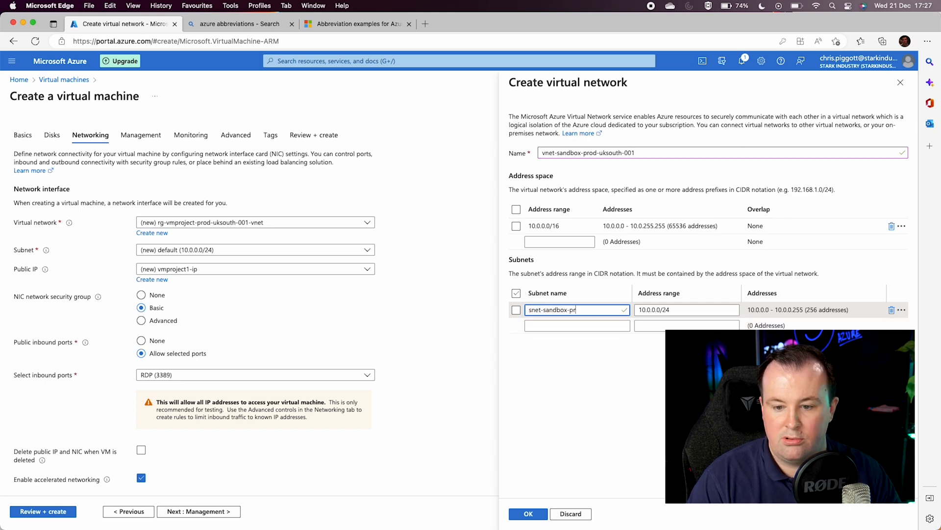
type("od")
Search the abbreviations article for "subnet" to check the recommended subnet abbreviation
left_click(355, 25)
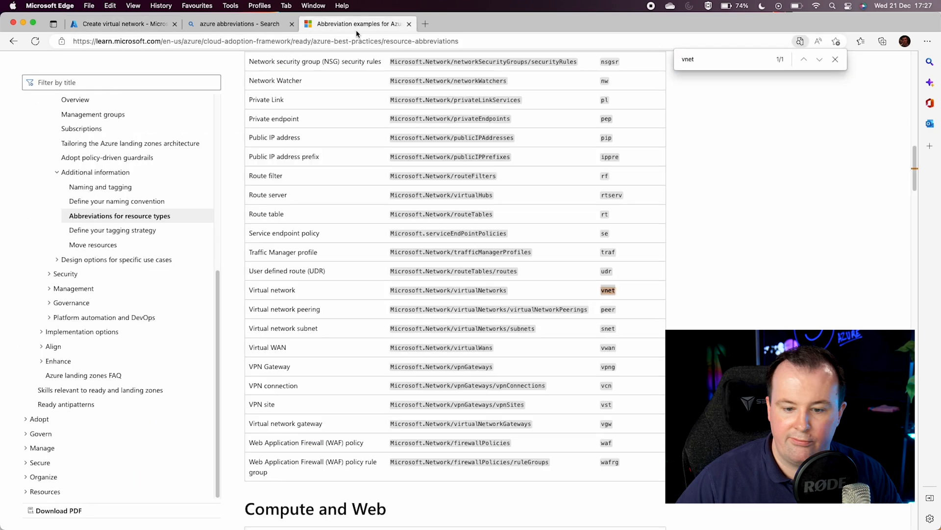
left_click_drag(712, 62, 635, 63)
type("su")
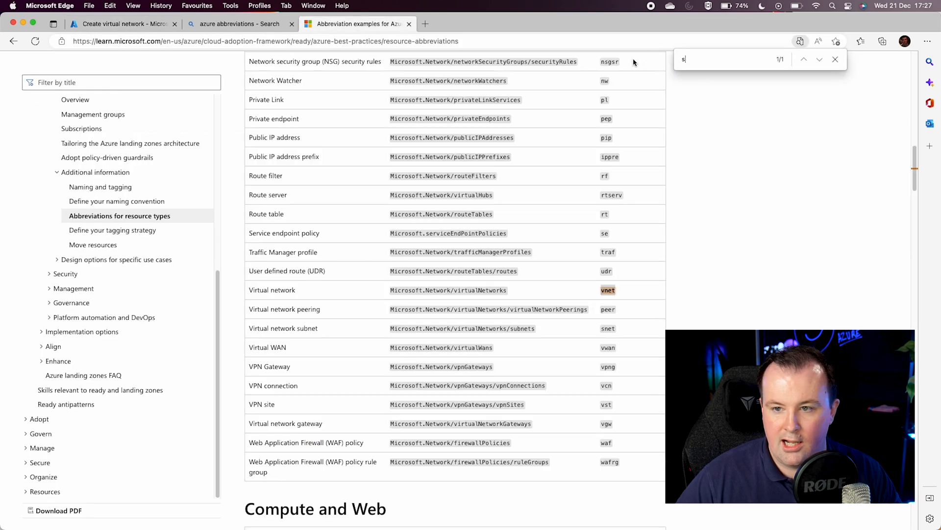
type("bnet")
key("BackSpace")
key("BackSpace")
key("BackSpace")
type("etnet")
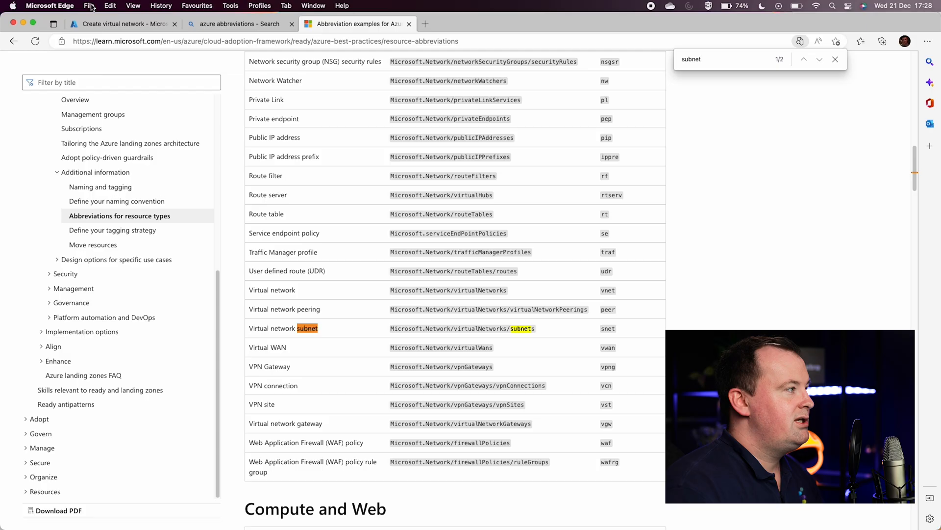
Return to the virtual network form, complete the subnet name as snet-sandbox-prod-uksouth-001, and accept the new network
left_click(199, 25)
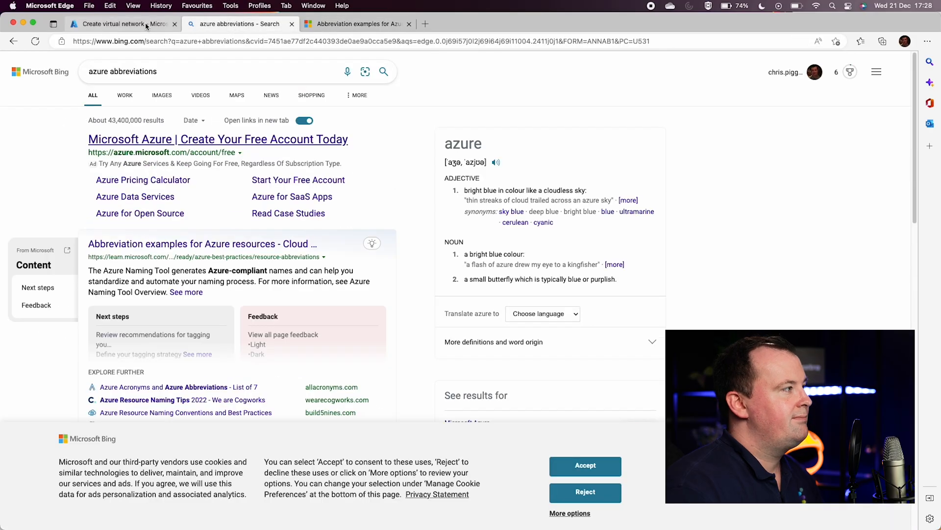
left_click(147, 25)
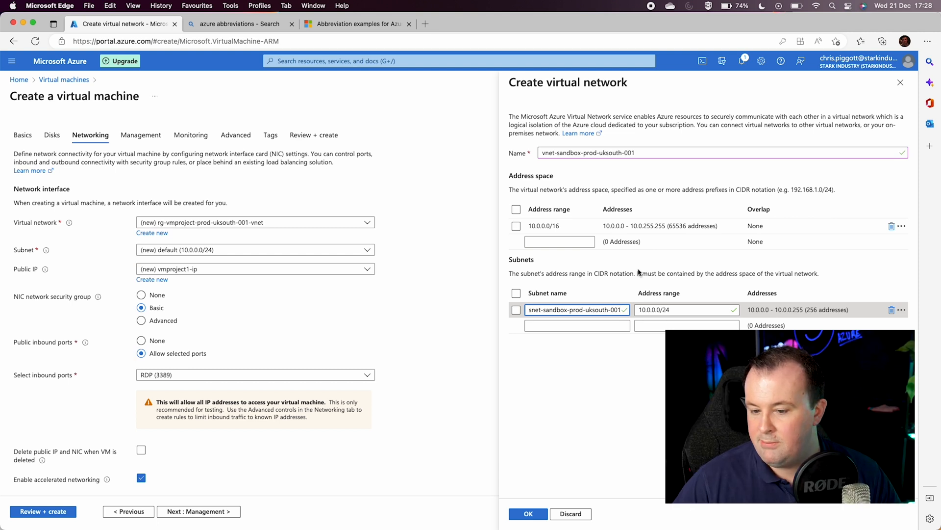
left_click_drag(560, 311, 509, 315)
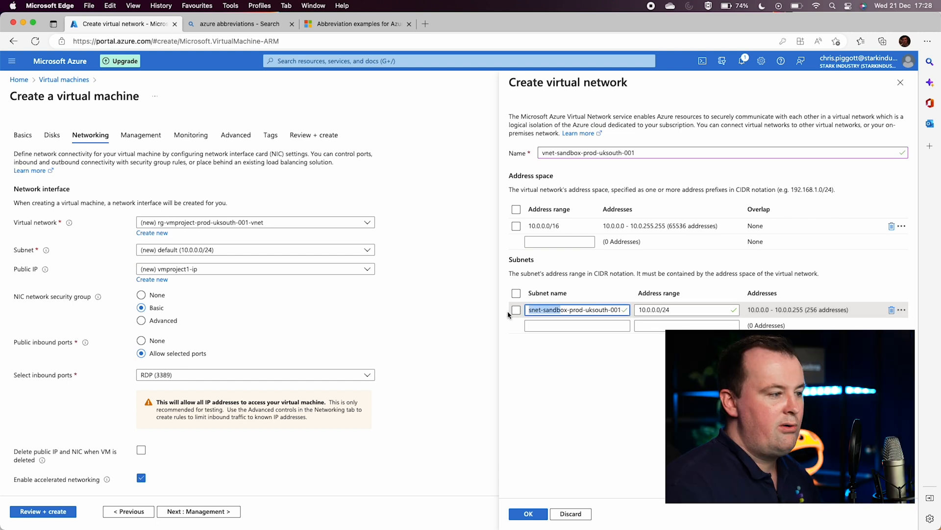
left_click(550, 310)
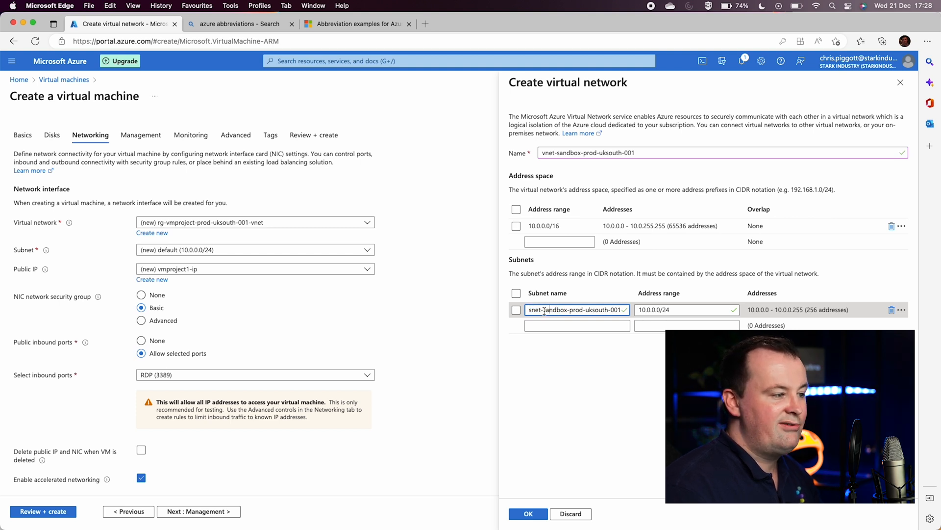
left_click_drag(544, 311, 618, 309)
left_click(557, 309)
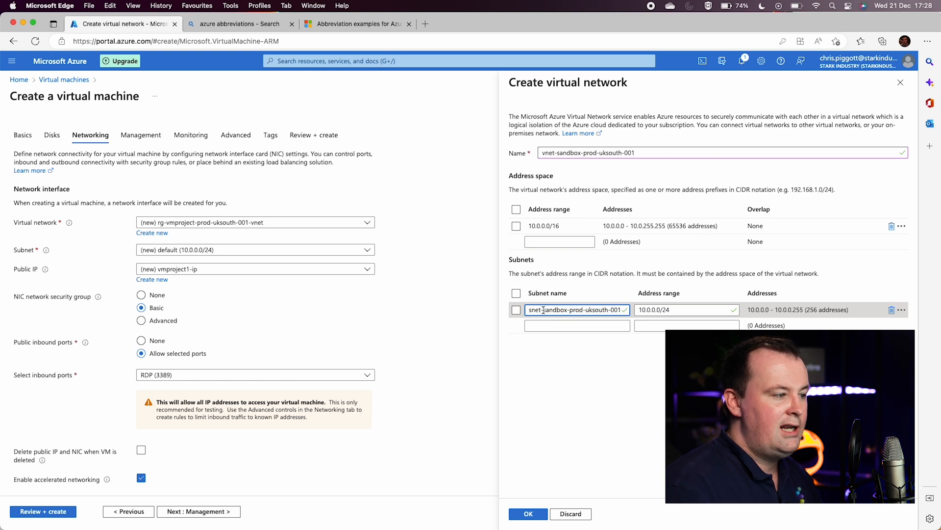
left_click_drag(551, 310, 568, 310)
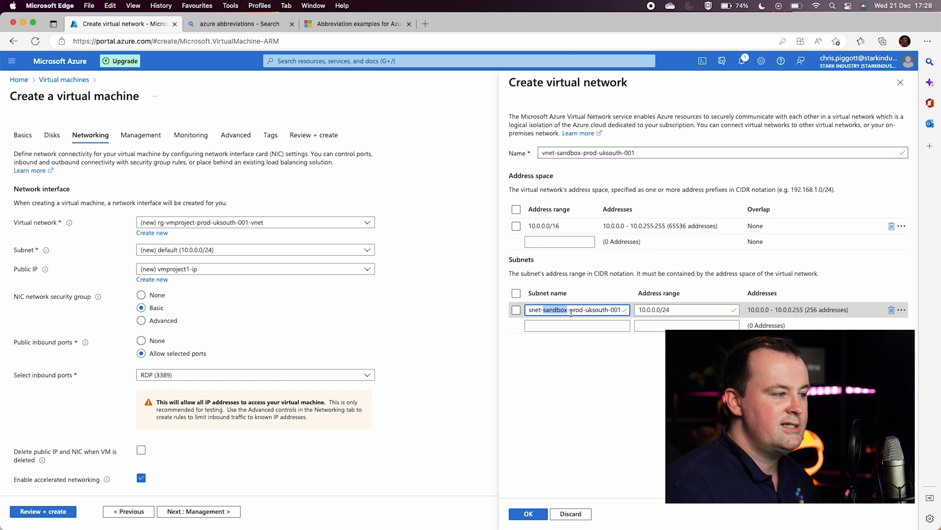
left_click(632, 384)
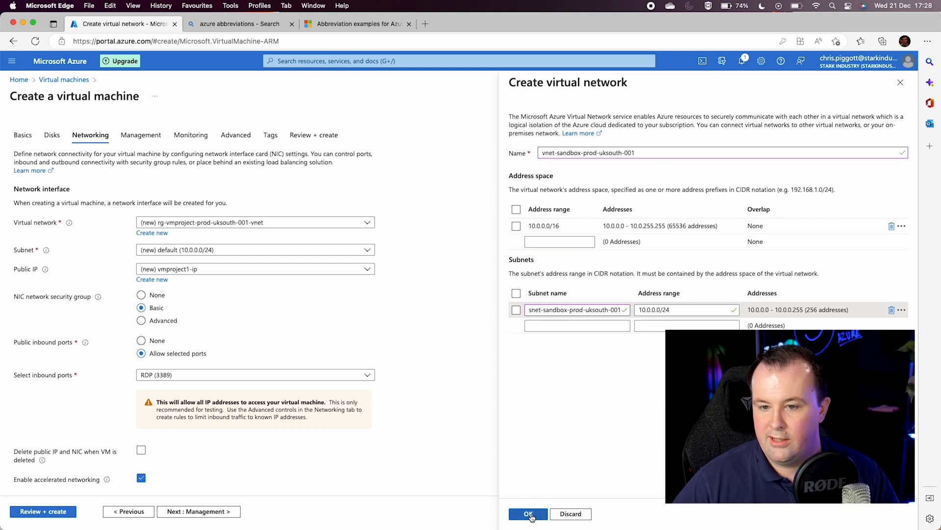
left_click(529, 513)
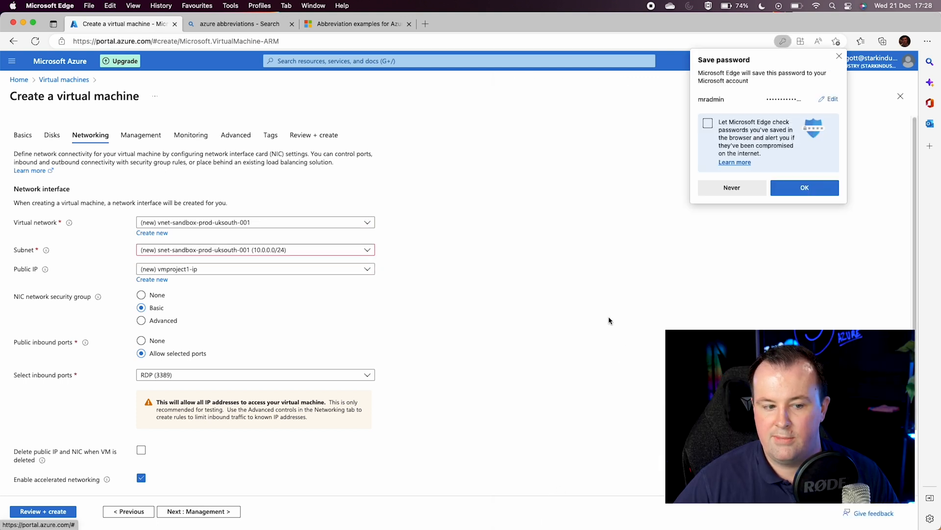
Start a new public IP address named pip-vmproject1-prod-uksouth-001, declining the browser's offer to save the password
left_click(326, 270)
left_click(162, 284)
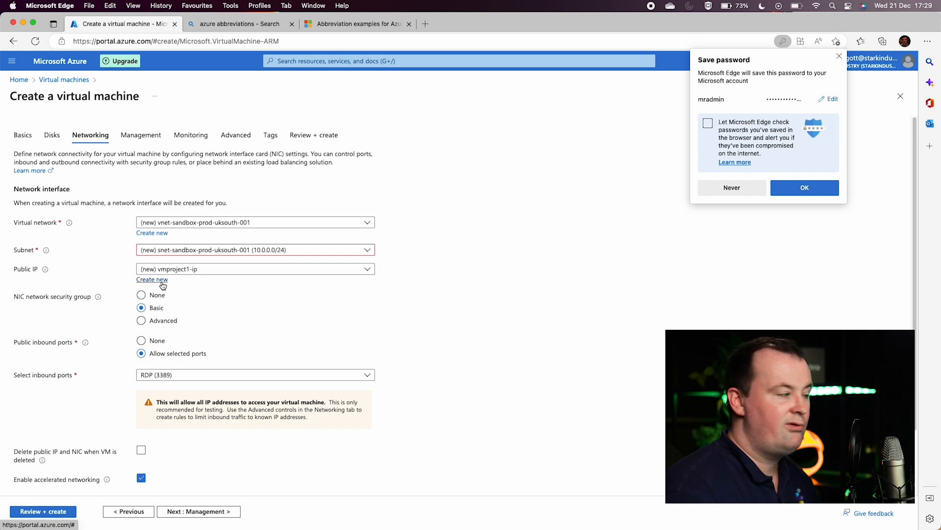
left_click(163, 283)
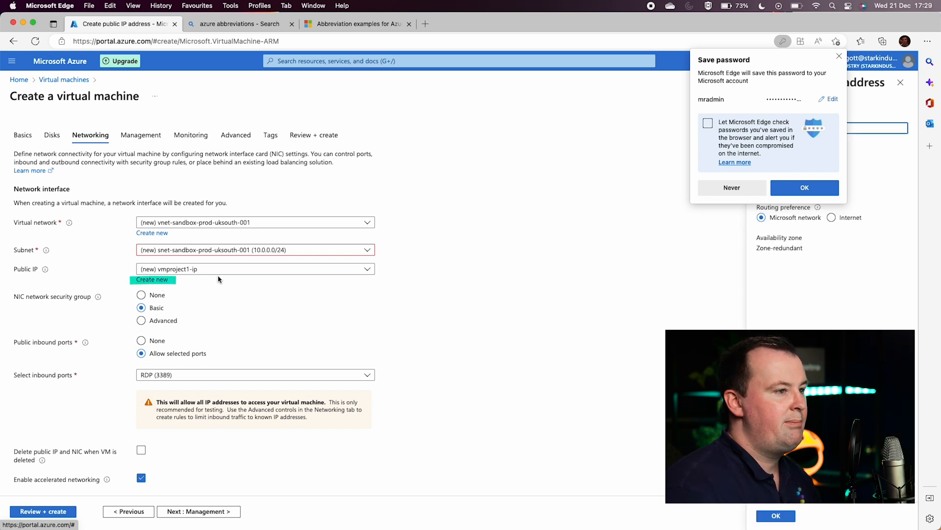
left_click(746, 191)
type("pip-")
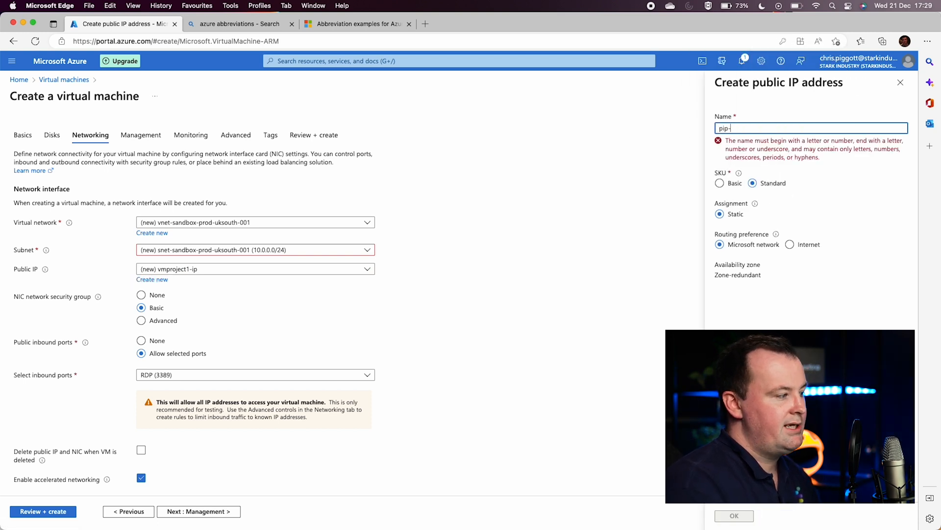
type("vmproject1")
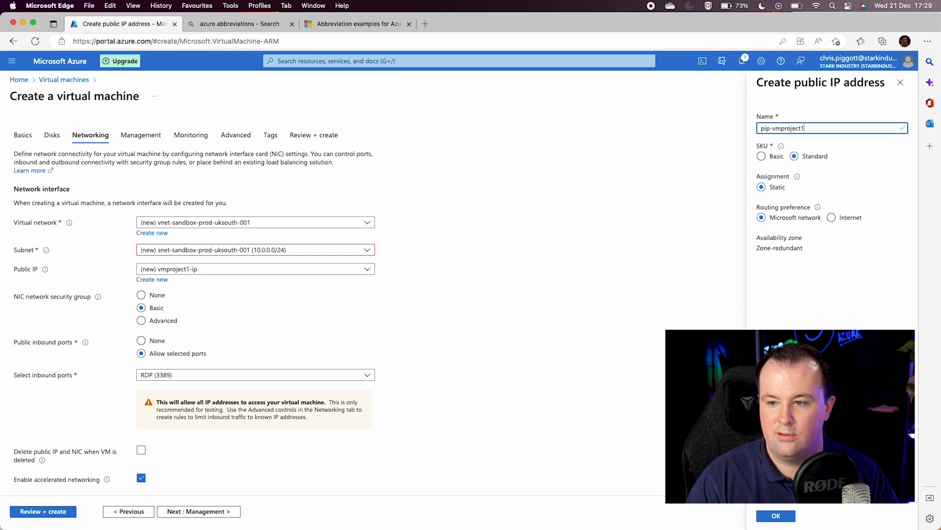
type("-prod-uksouth-001")
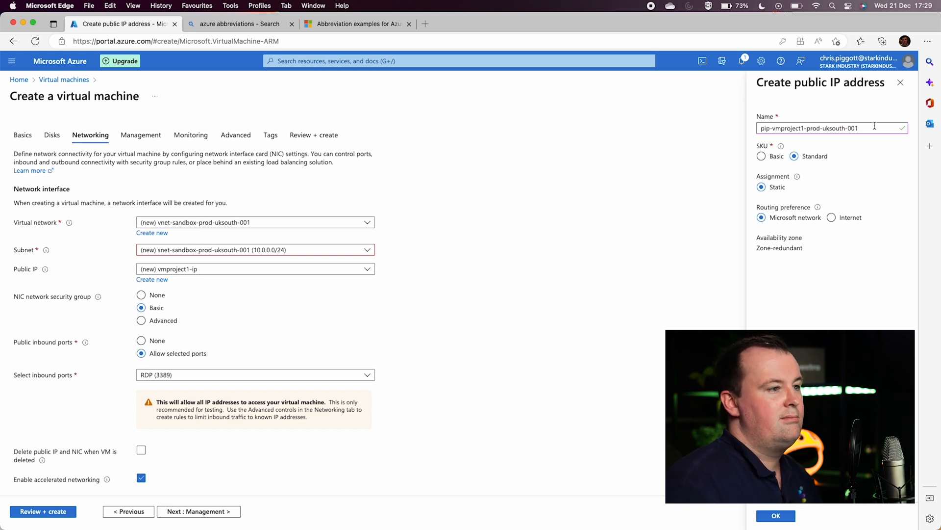
Preview the Basic SKU for the public IP, and search the web for "basic public ip azure" to compare both SKUs in Microsoft's article
left_click(777, 155)
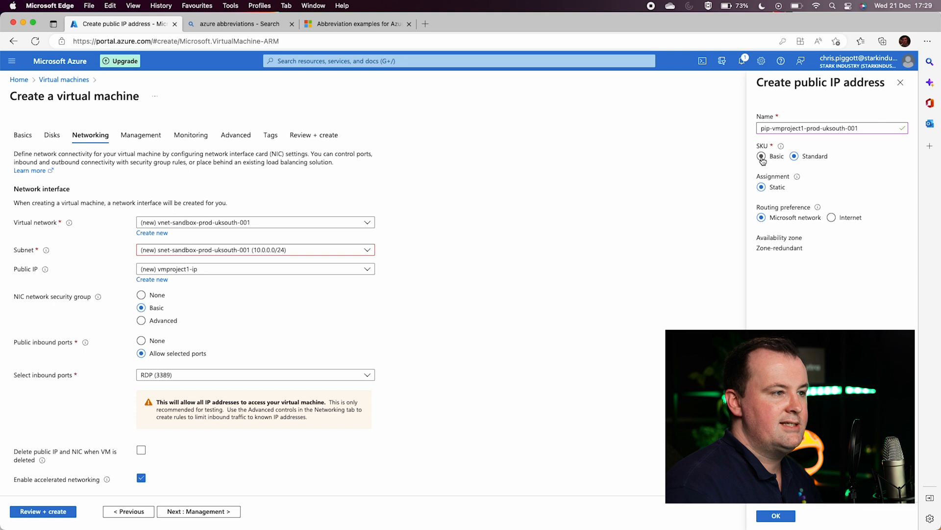
mouse_move(782, 148)
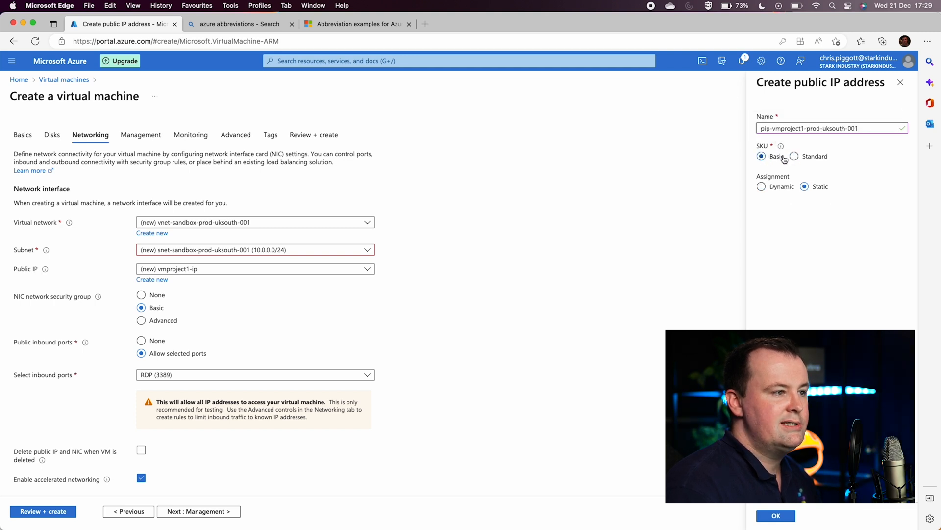
left_click(425, 24)
type("basic public ip azure")
key("Return")
scroll(244, 196, "down", 5)
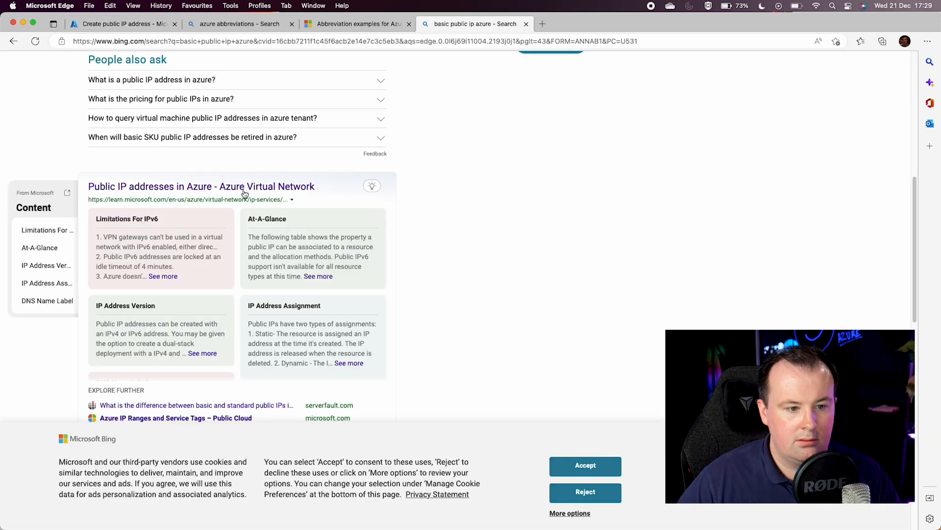
left_click(245, 196)
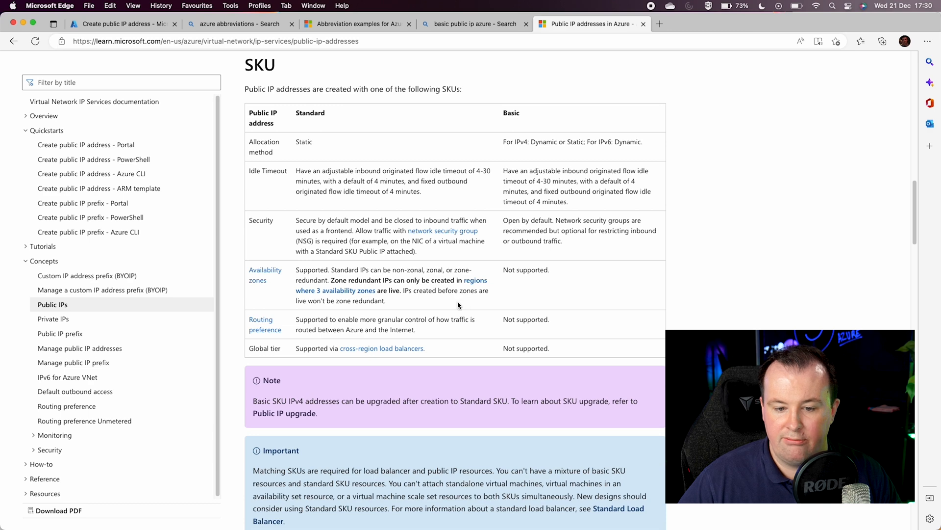
scroll(433, 339, "down", 1)
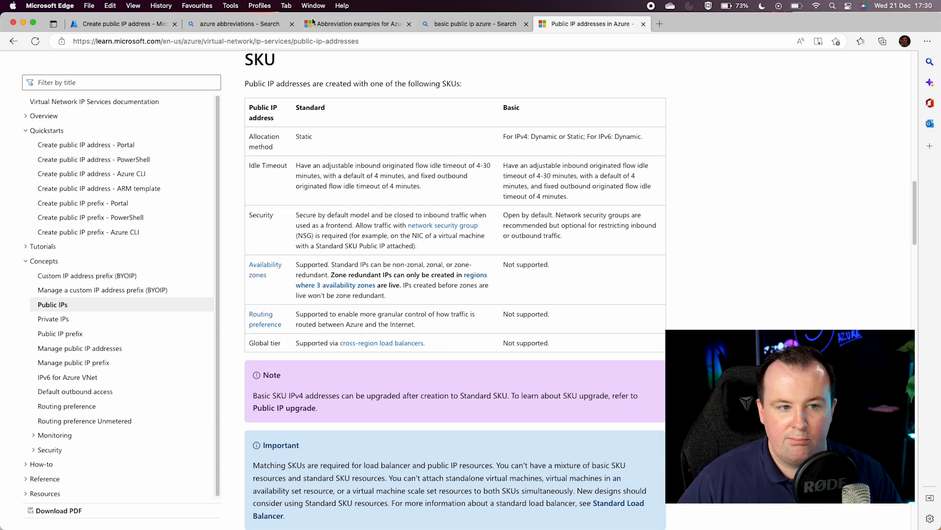
Return to the public IP form in the Azure portal, set the SKU to Standard, and accept the new address
left_click(123, 23)
left_click(803, 158)
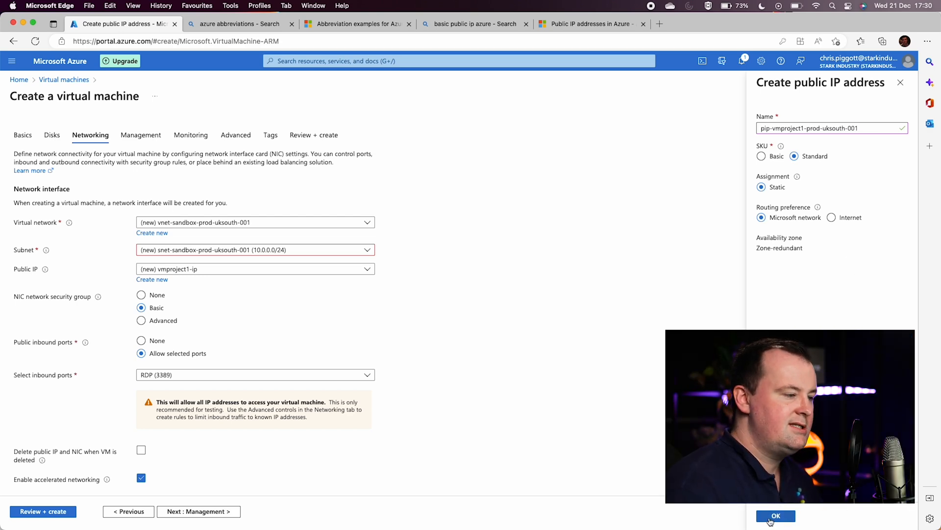
left_click(775, 515)
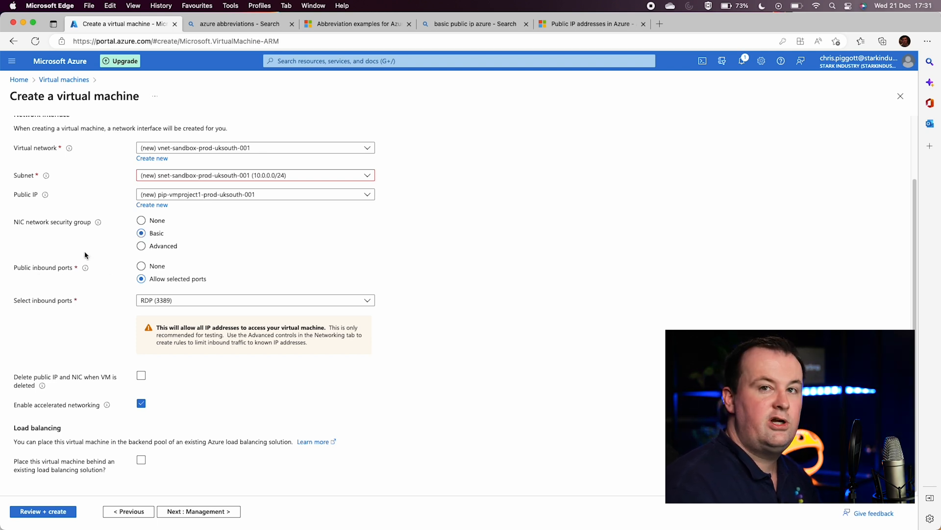
Review the inbound port choices, keeping RDP (3389), and enable deleting the public IP and NIC when the VM is deleted
left_click(137, 300)
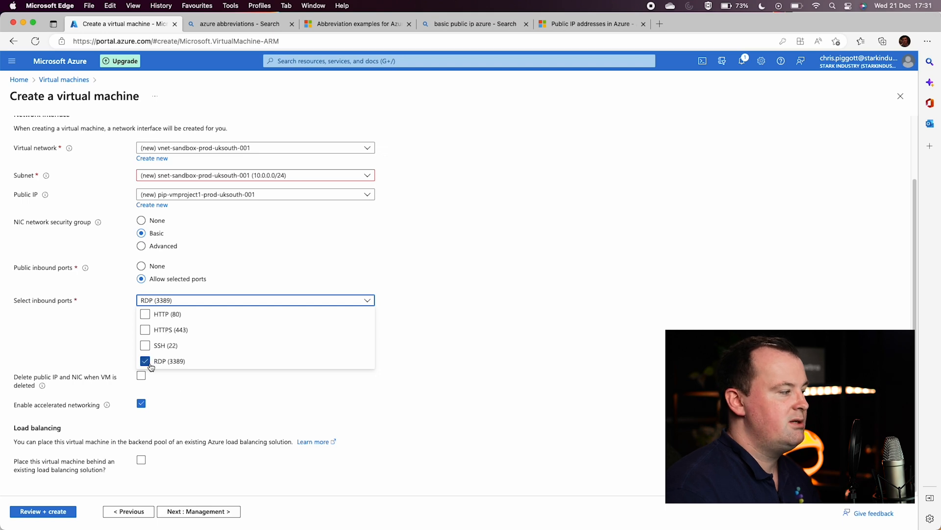
left_click(91, 325)
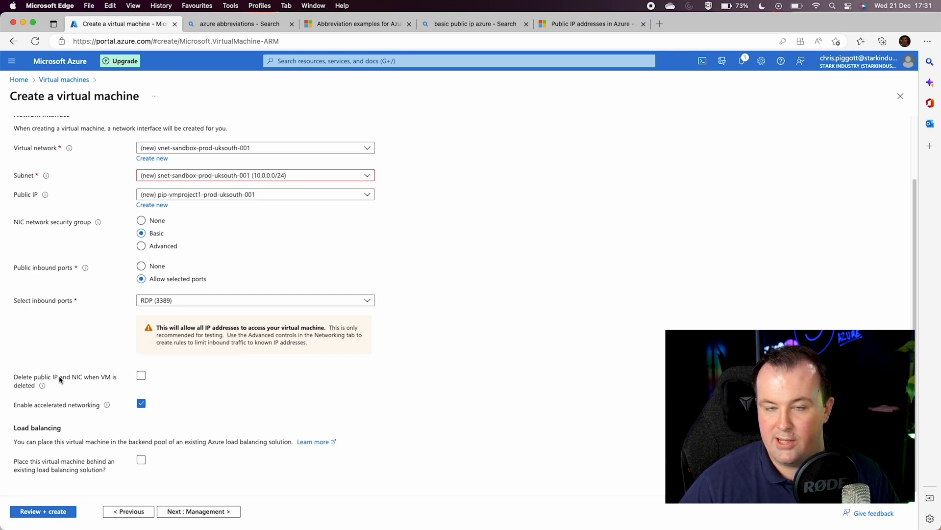
left_click(142, 376)
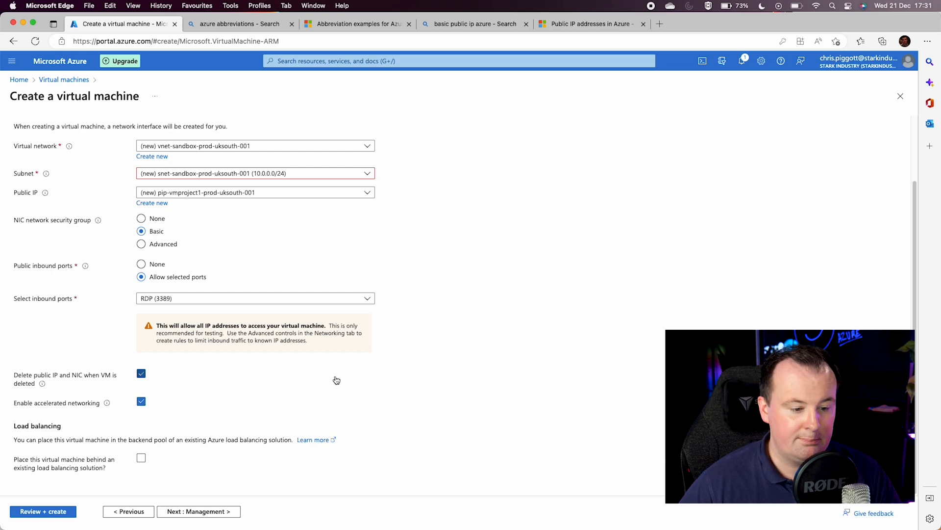
Proceed to the management settings and enable the free basic plan of Microsoft Defender for Cloud
left_click(218, 511)
left_click(141, 213)
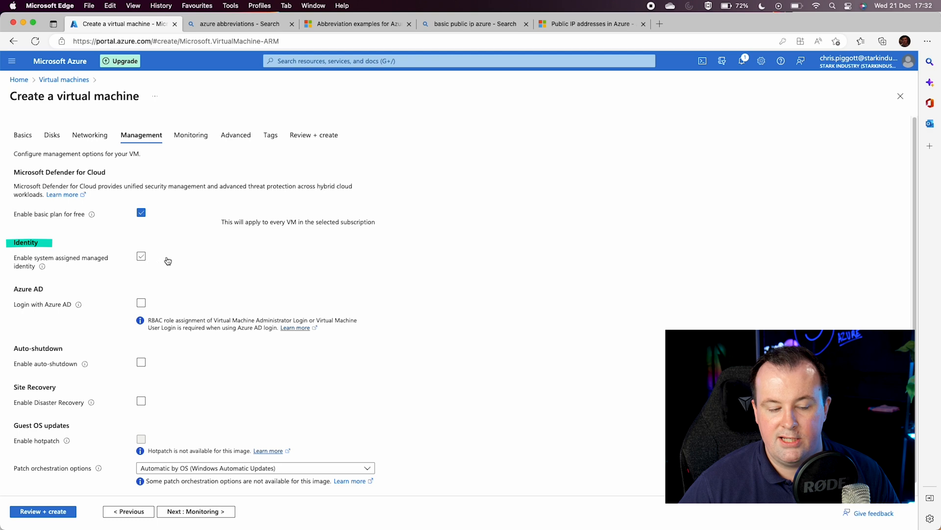
mouse_move(42, 266)
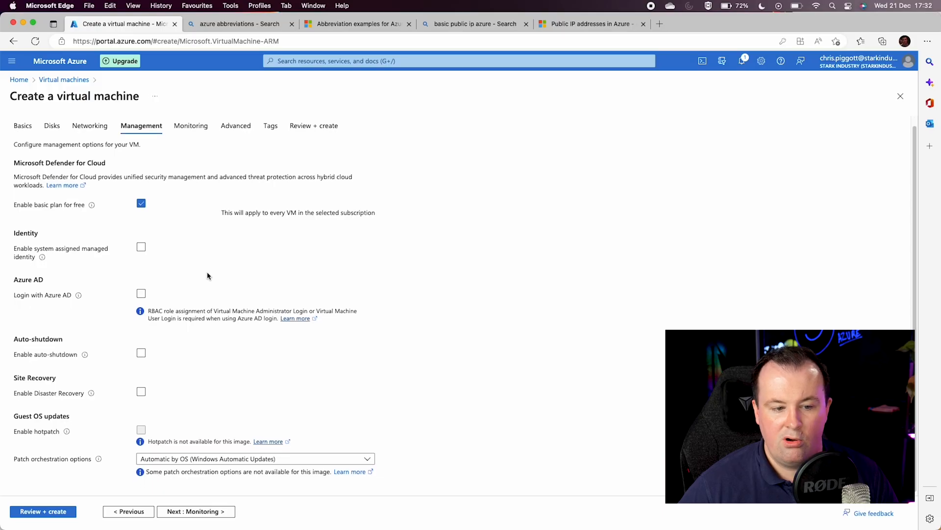
scroll(207, 277, "down", 1)
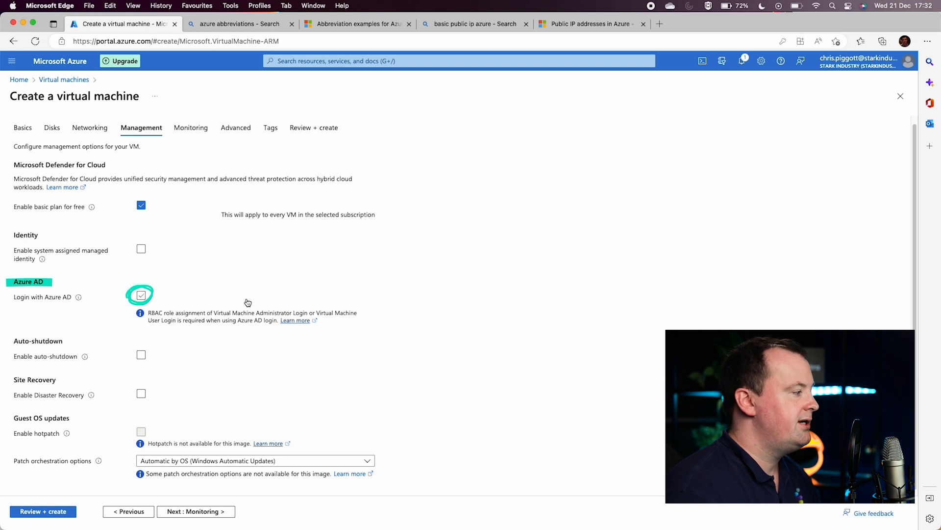
Preview the auto-shutdown and Disaster Recovery settings, and turn both options off again
left_click(141, 355)
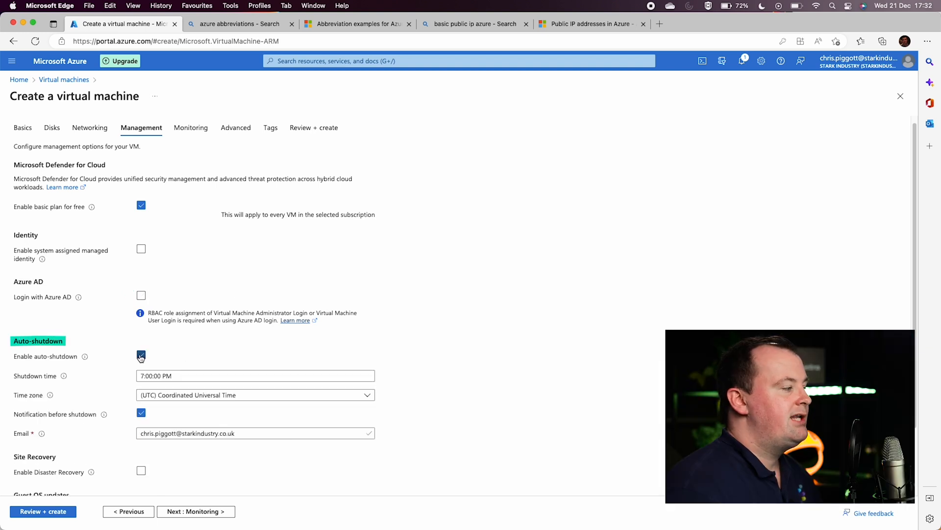
left_click(141, 354)
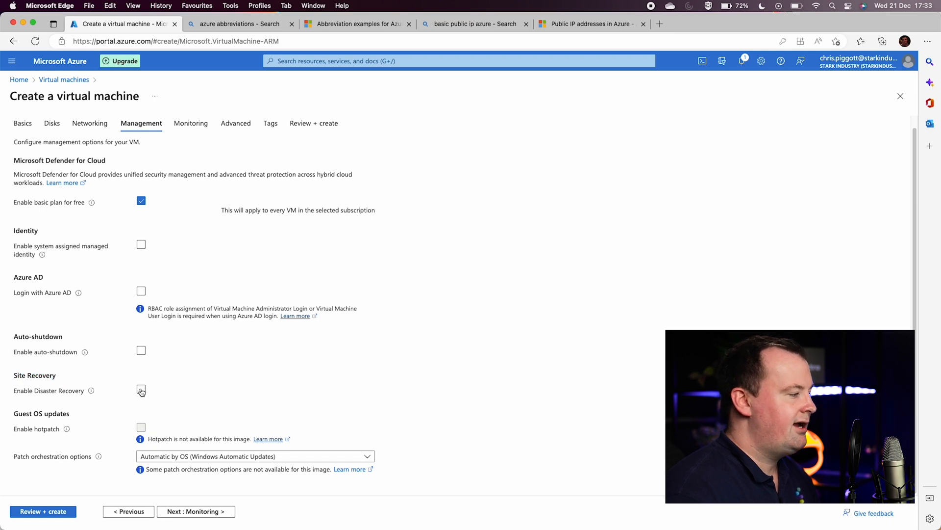
left_click(141, 391)
scroll(153, 394, "down", 3)
scroll(185, 406, "up", 3)
left_click(141, 401)
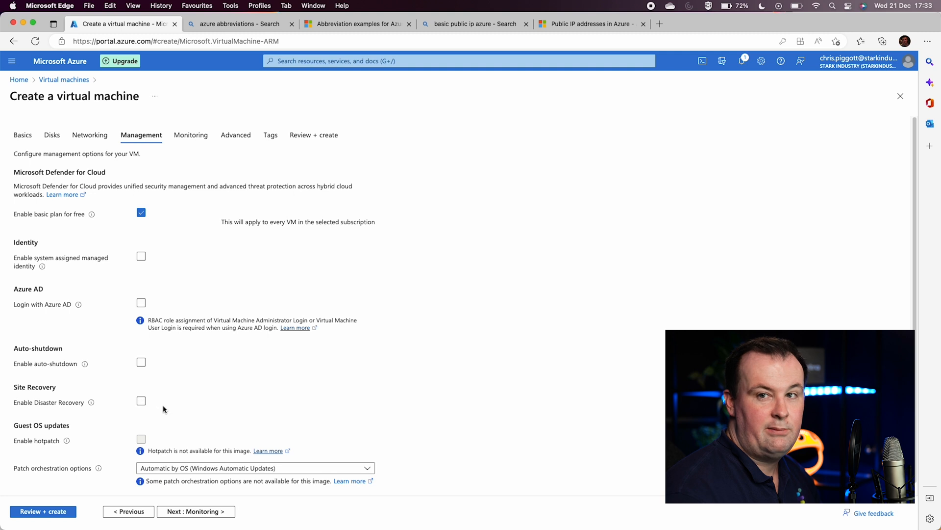
Review the patch orchestration options, keeping Automatic by OS (Windows Automatic Updates), and proceed to the monitoring settings
scroll(148, 412, "down", 1)
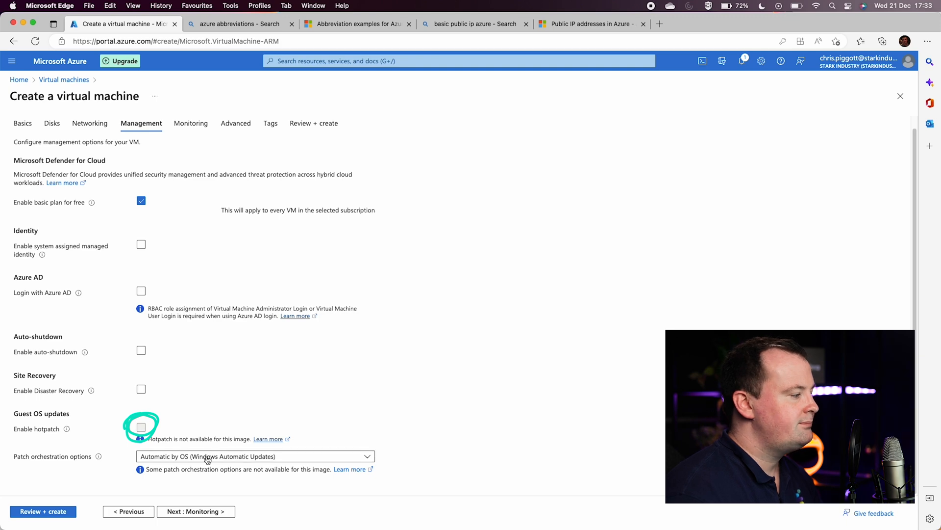
left_click(208, 456)
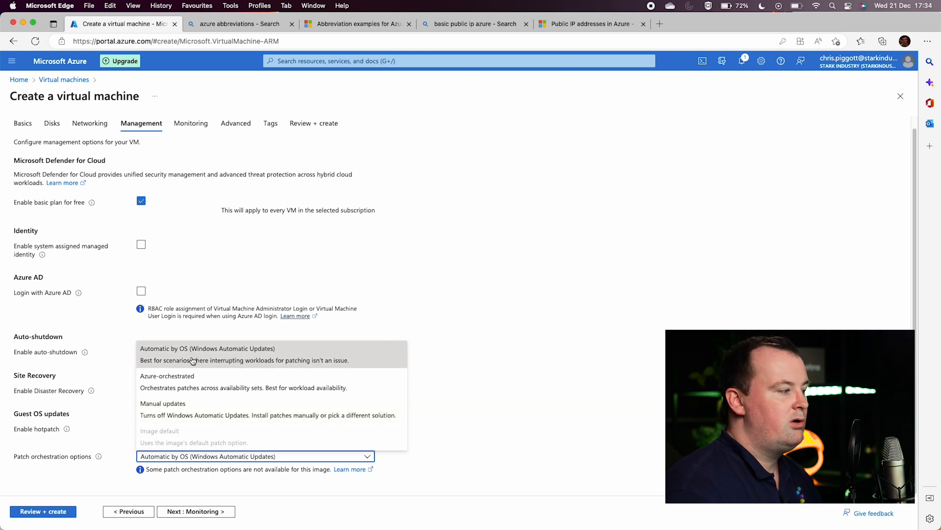
left_click(358, 358)
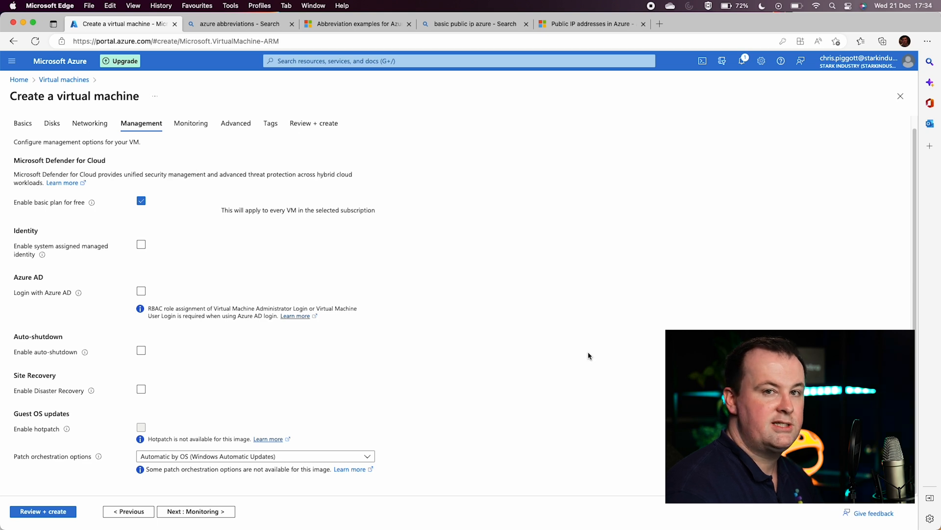
left_click(364, 456)
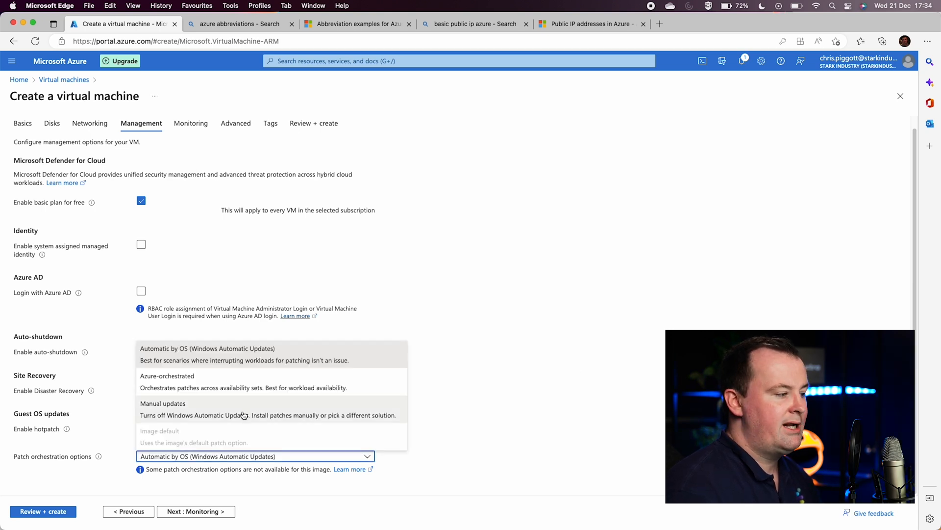
left_click(521, 389)
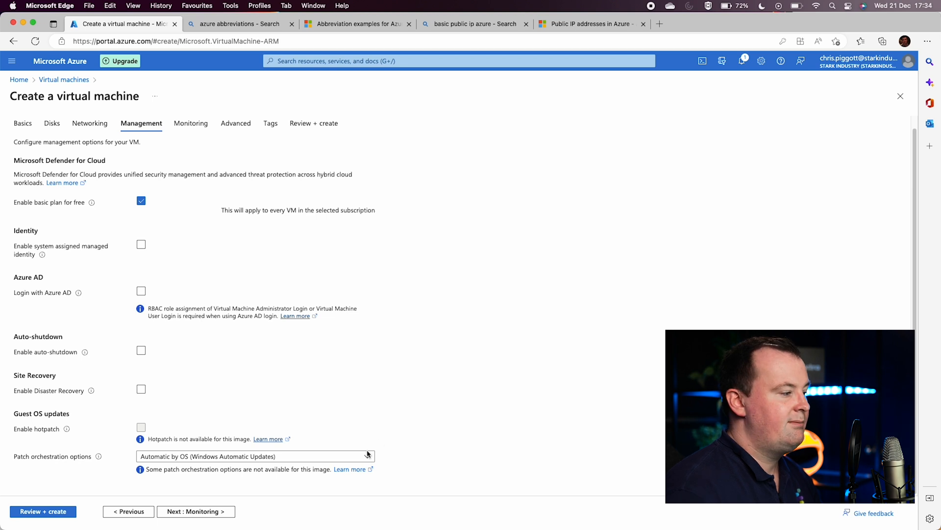
left_click(191, 511)
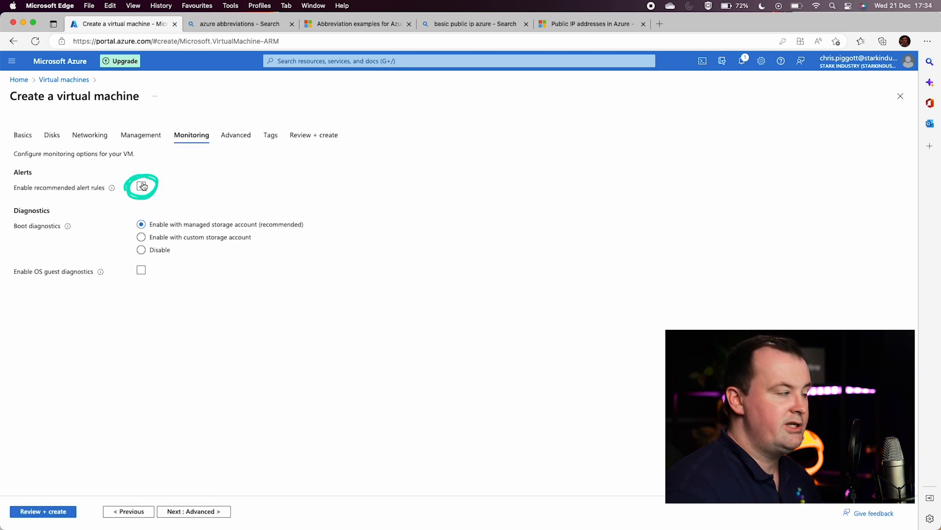
Preview the recommended alert rules with Azure mobile app notification added, discard the setup, and turn the alert rules off
left_click(142, 187)
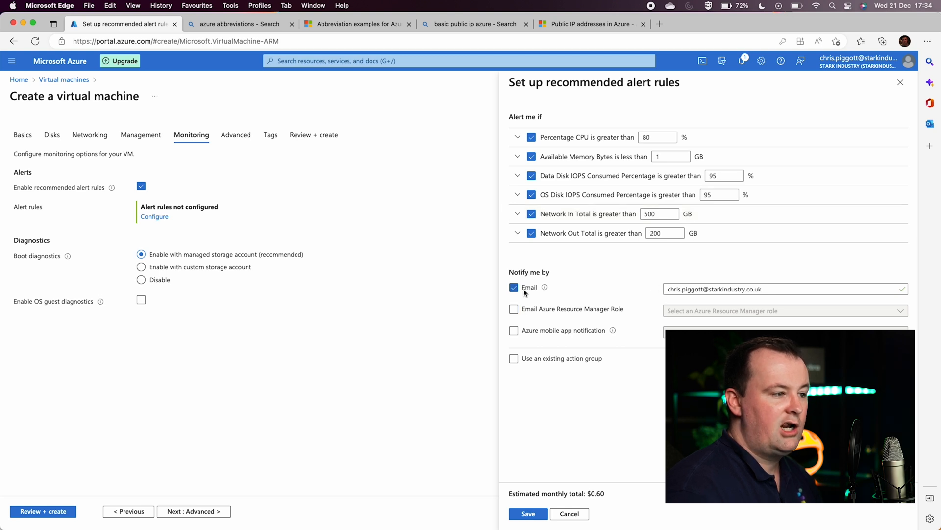
left_click(545, 333)
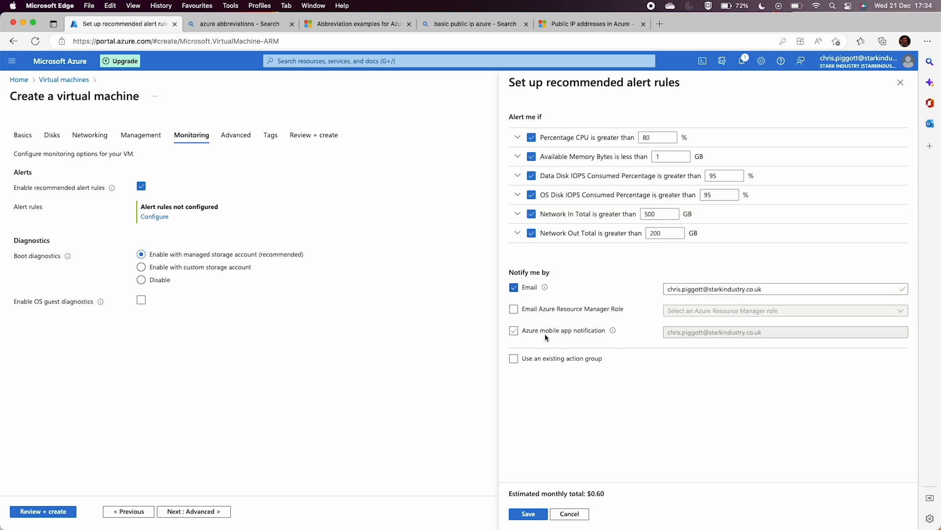
left_click(520, 333)
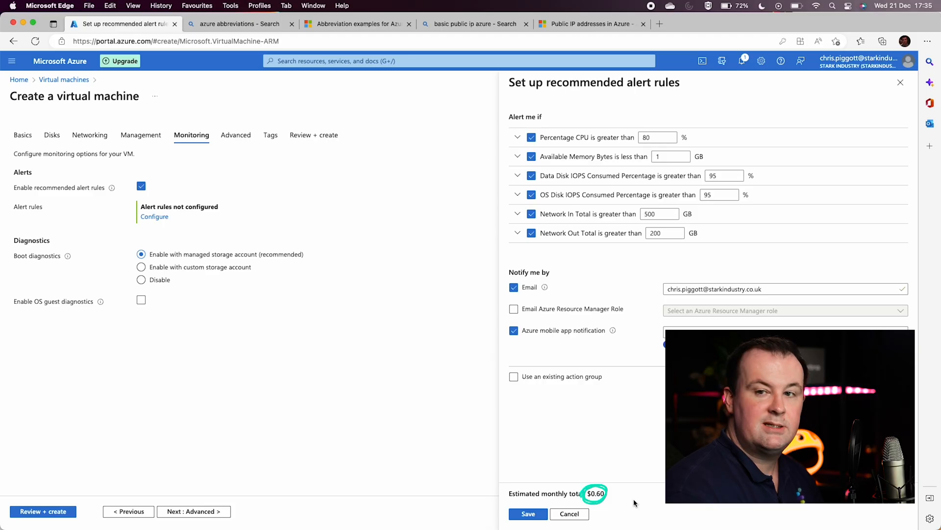
left_click(571, 514)
left_click(538, 98)
left_click_drag(434, 201, 367, 195)
left_click(141, 189)
left_click(141, 188)
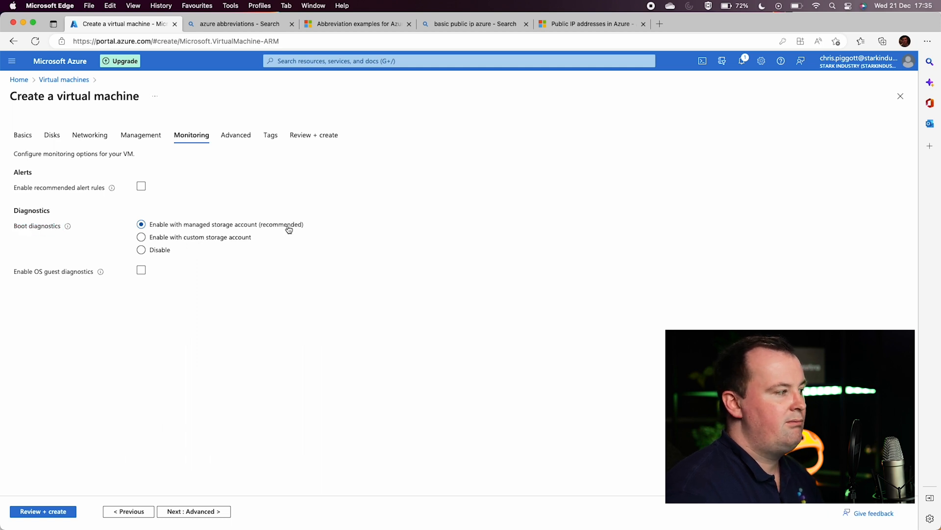
Switch boot diagnostics to a custom storage account and start creating a new storage account for it
left_click(227, 239)
left_click(203, 292)
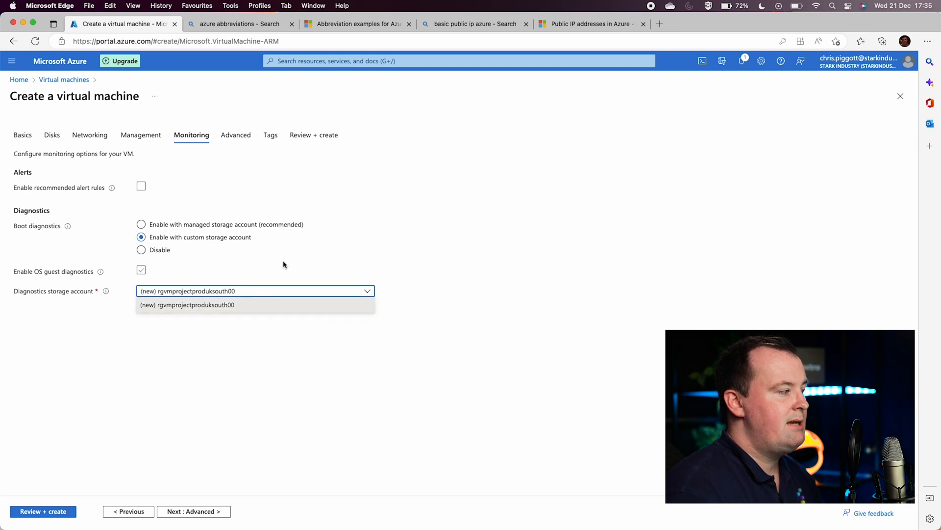
left_click(314, 256)
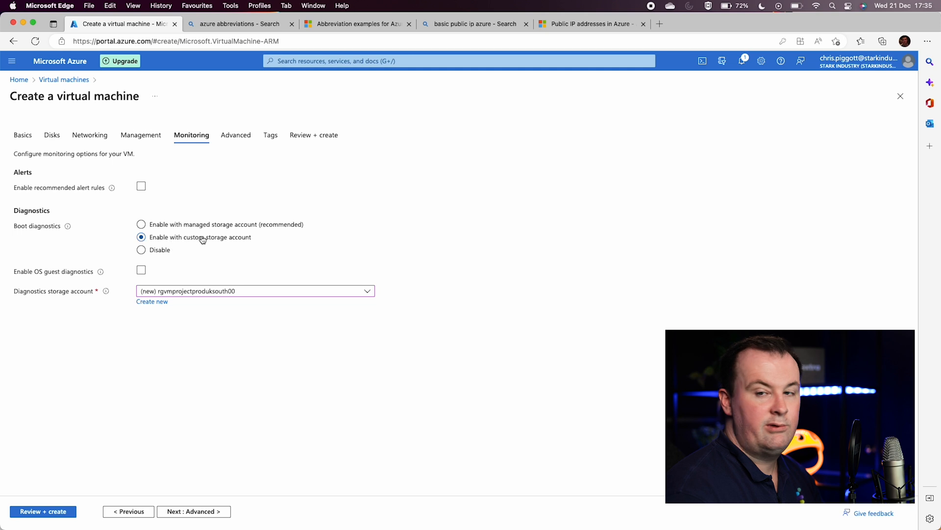
left_click(158, 302)
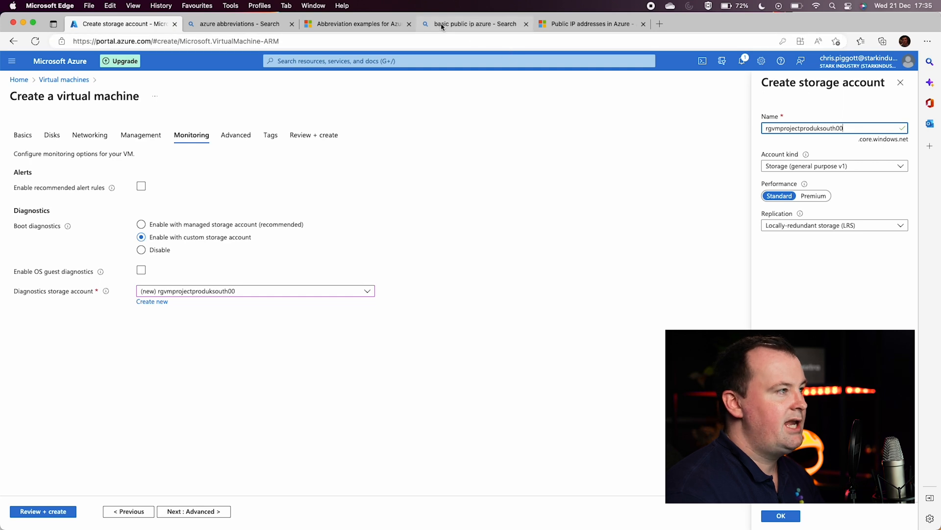
Look up "storage" in Microsoft's resource abbreviations article to find the storage account prefix, and return to the portal form
left_click(360, 25)
left_click_drag(726, 56, 683, 58)
type("storage")
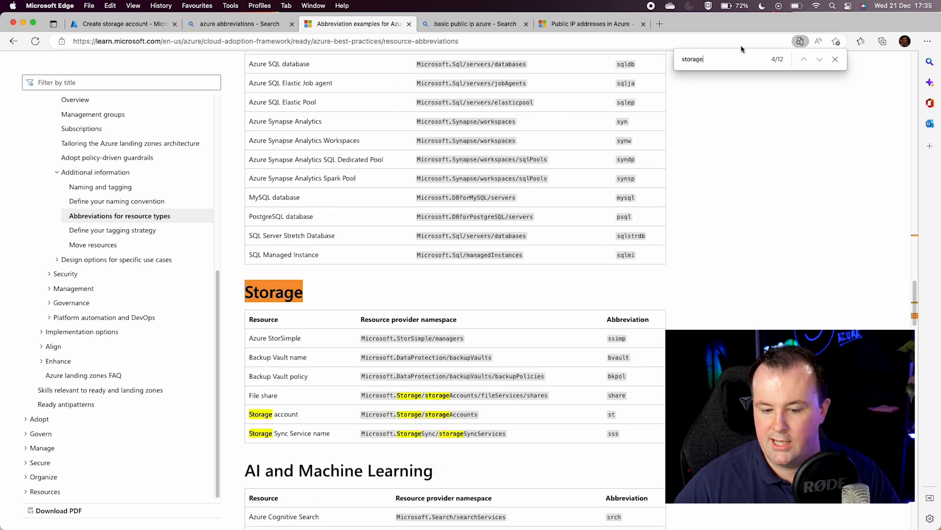
left_click(120, 23)
left_click(235, 23)
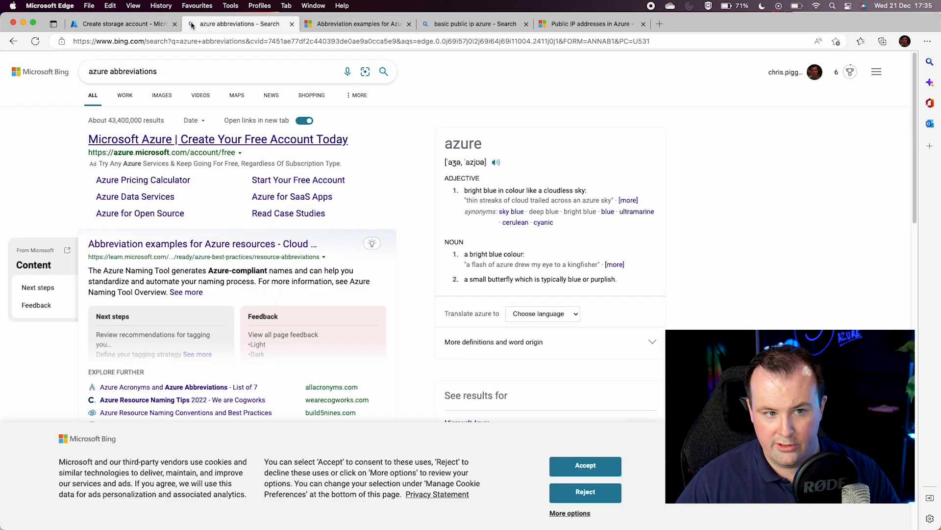
left_click(146, 26)
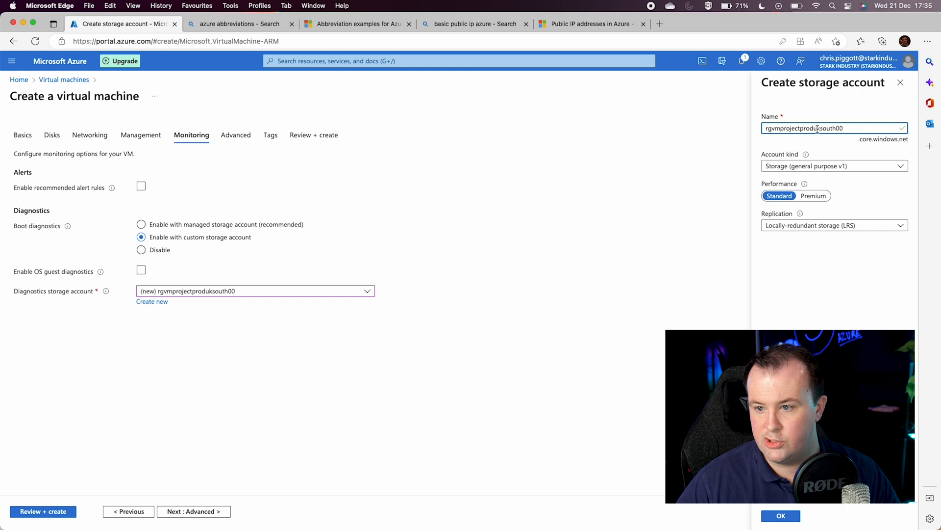
Name the new diagnostics storage account stbootdiagnostics
left_click_drag(854, 129, 688, 125)
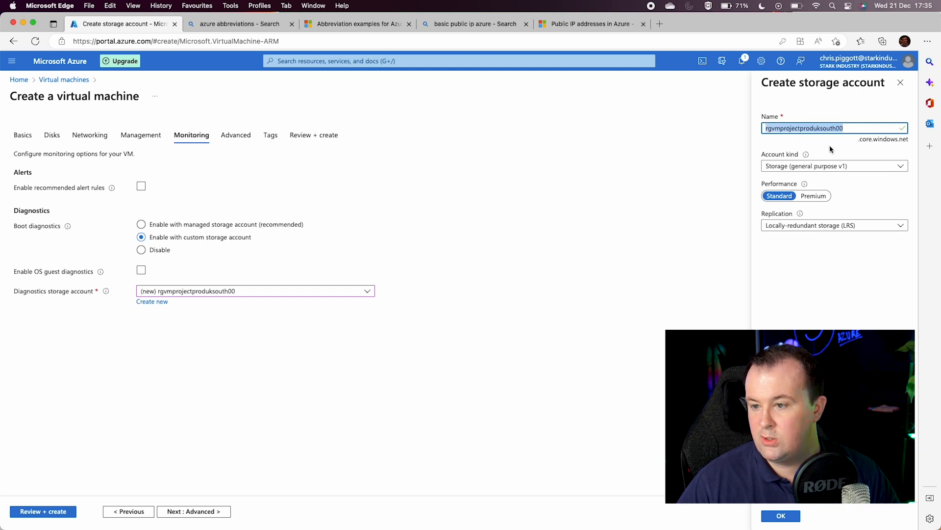
type("stbootdiag")
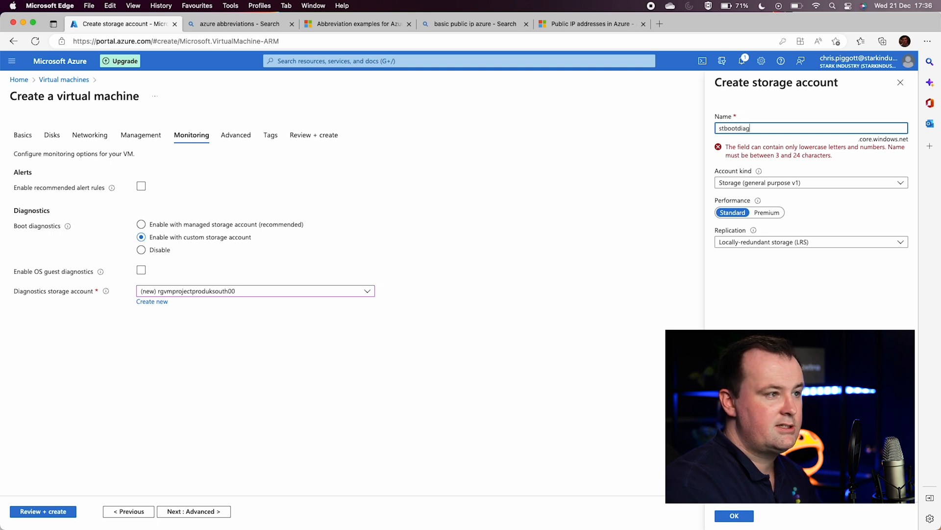
type("nostics")
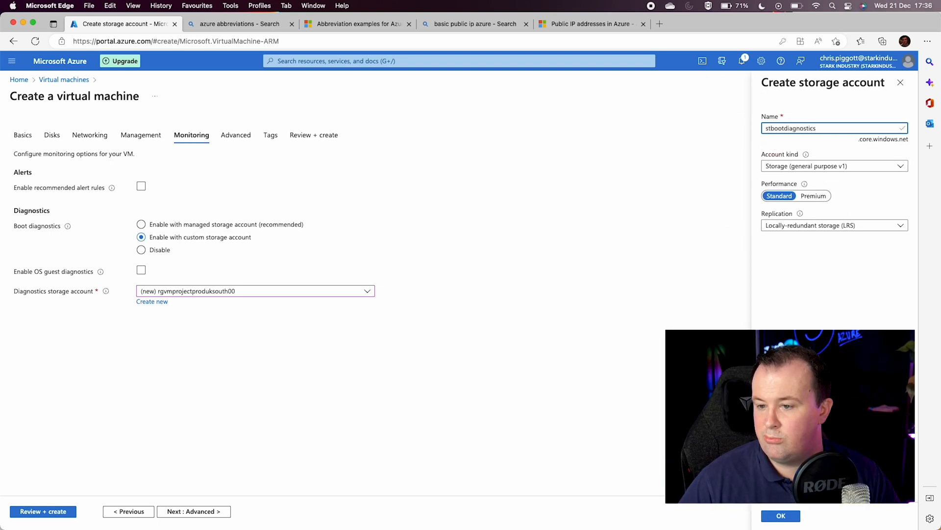
left_click(833, 166)
left_click(841, 127)
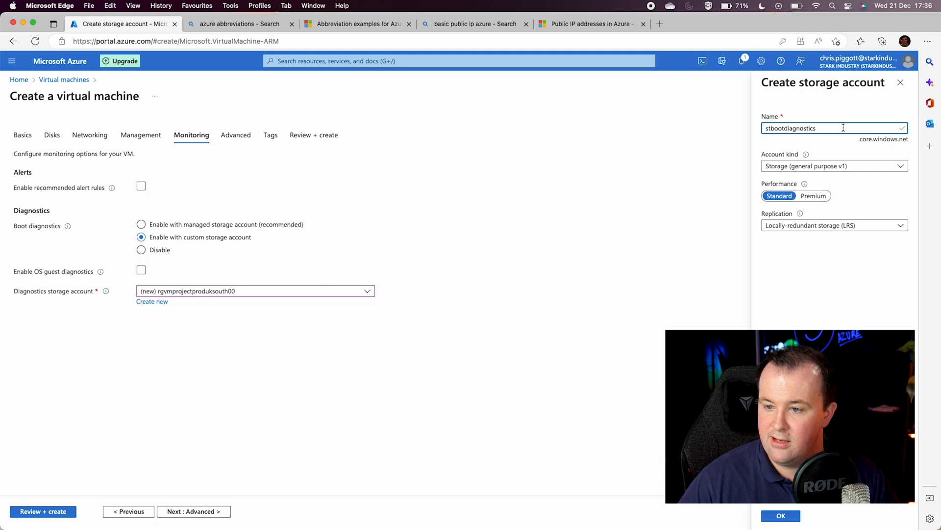
Try the storage account name boot, discard the new storage account, and set boot diagnostics back to the managed storage account
double_click(823, 129)
type("boot")
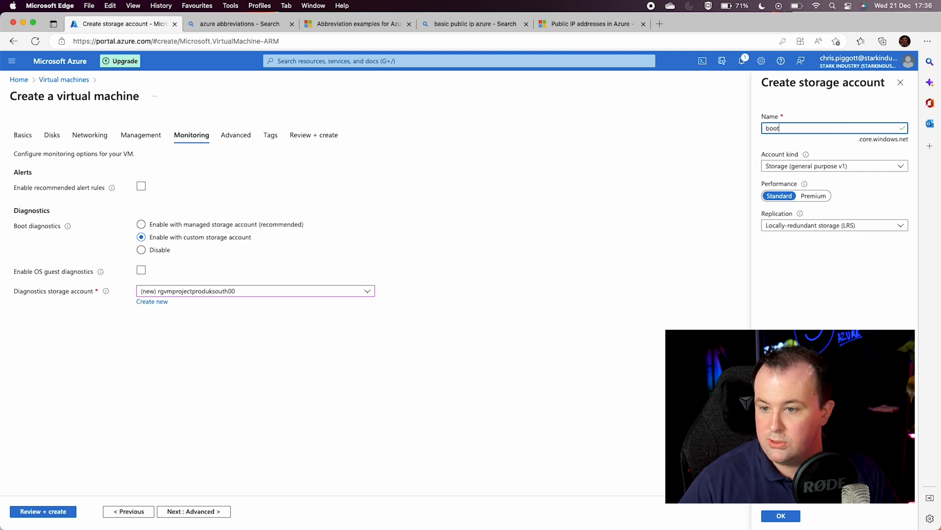
double_click(823, 128)
left_click(817, 167)
left_click(825, 148)
left_click(806, 163)
left_click(810, 122)
left_click(901, 83)
left_click(240, 226)
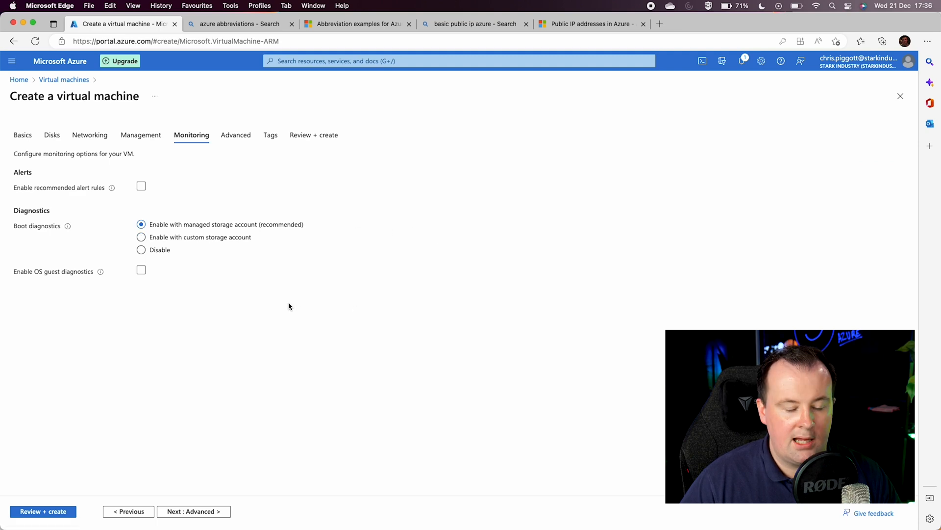
Preview OS guest diagnostics and its storage account choices, and turn the option off again
left_click(141, 270)
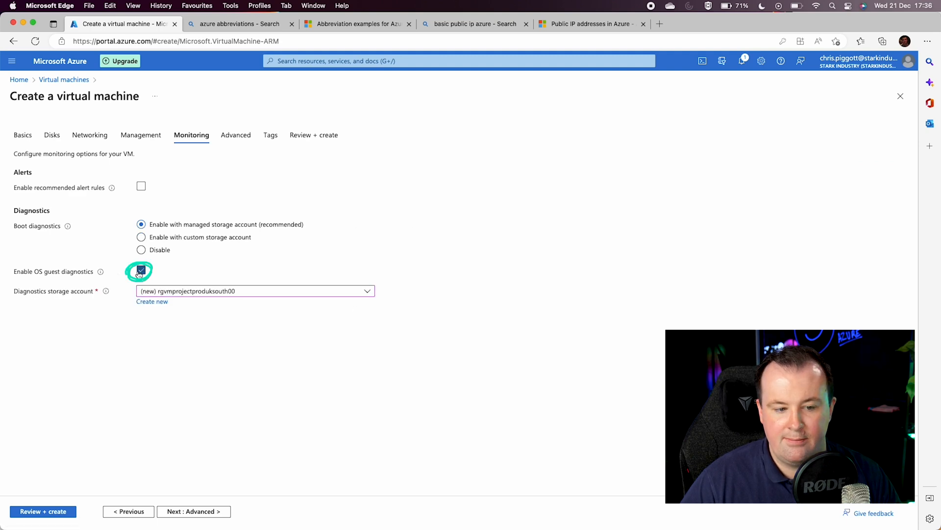
left_click(193, 291)
left_click(193, 307)
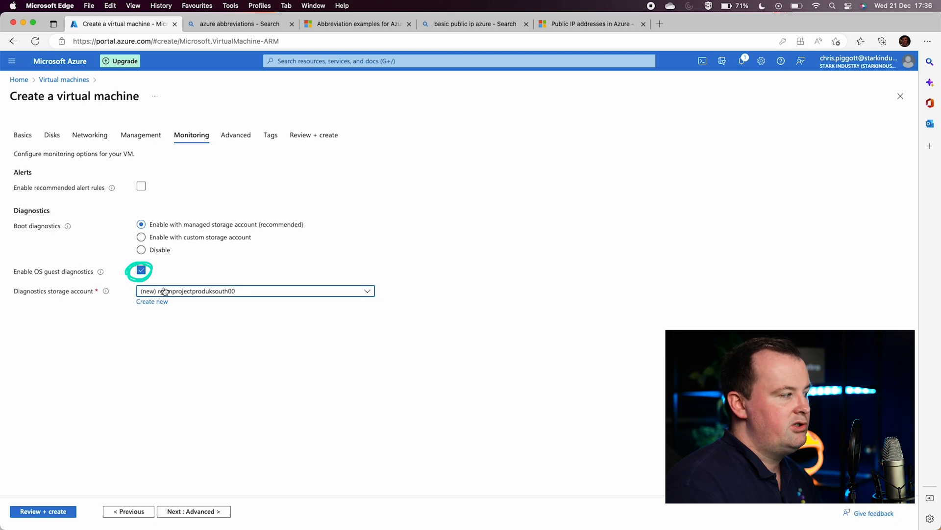
left_click(141, 270)
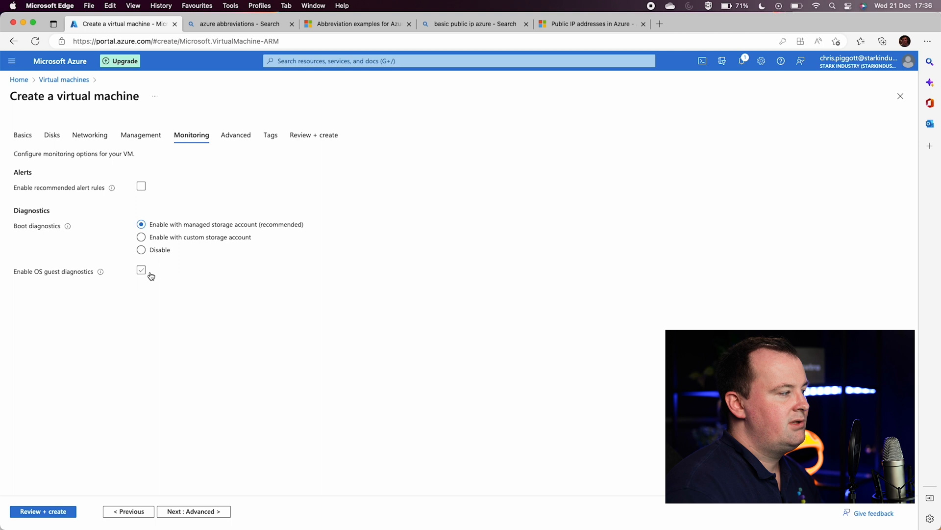
left_click(142, 270)
left_click(137, 272)
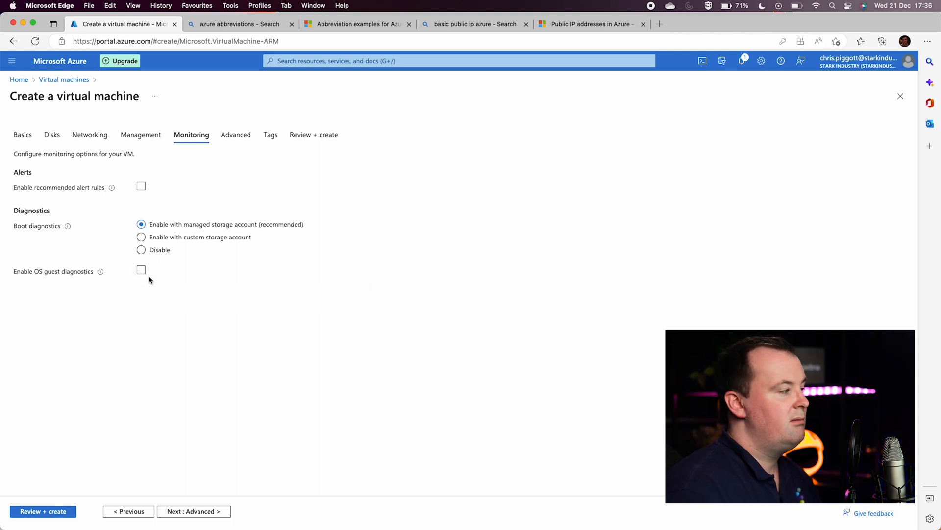
Open the VM's advanced settings, browse the full list of installable extensions, and return to the form without selecting one
left_click(203, 510)
mouse_move(206, 195)
left_mouse_down()
mouse_move(118, 201)
mouse_move(215, 196)
left_mouse_up()
left_click(211, 205)
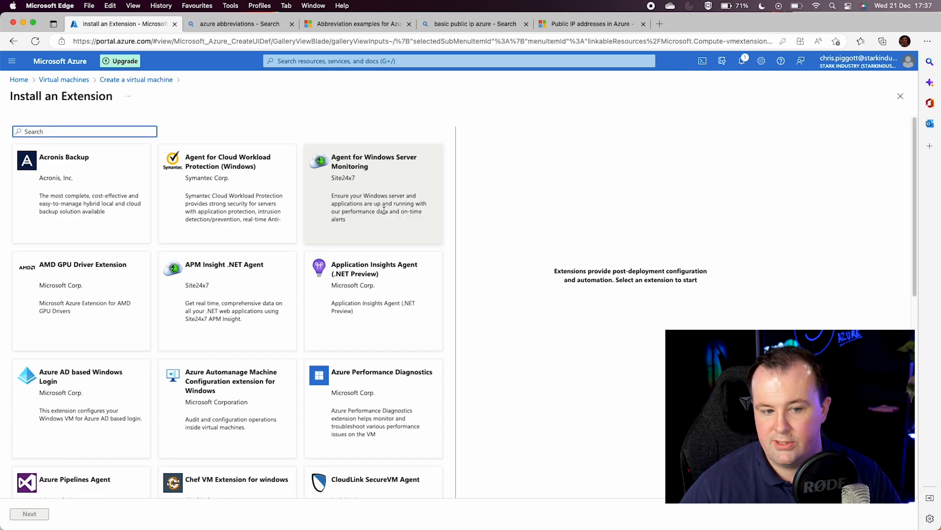
scroll(268, 206, "down", 1)
scroll(269, 206, "down", 10)
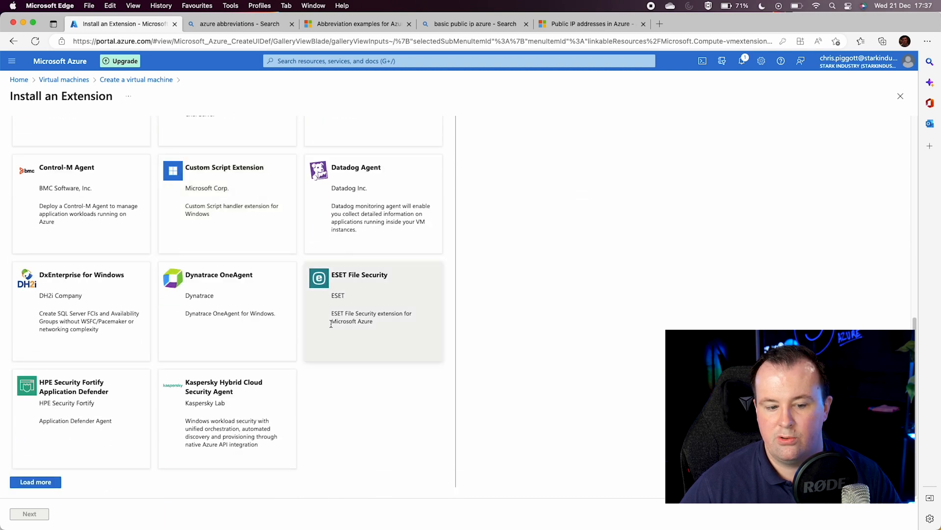
left_click(51, 482)
scroll(280, 307, "down", 10)
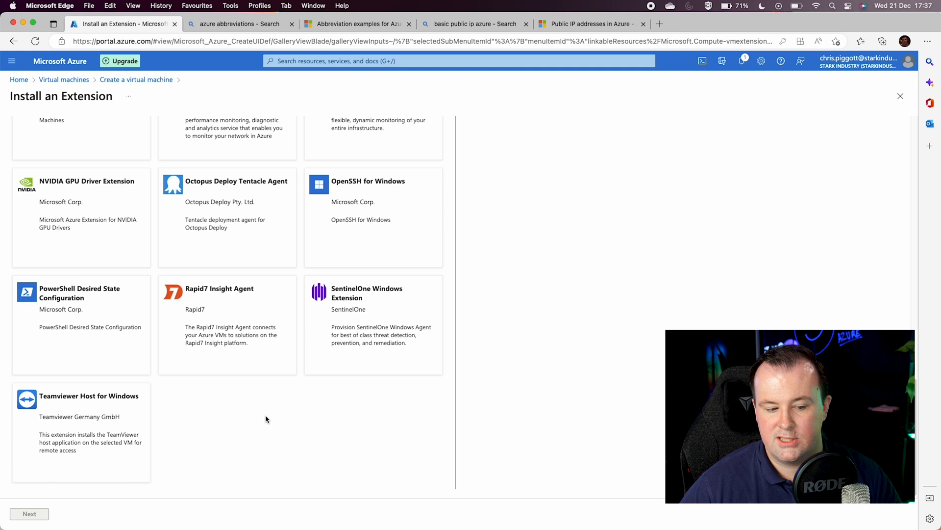
scroll(278, 397, "up", 5)
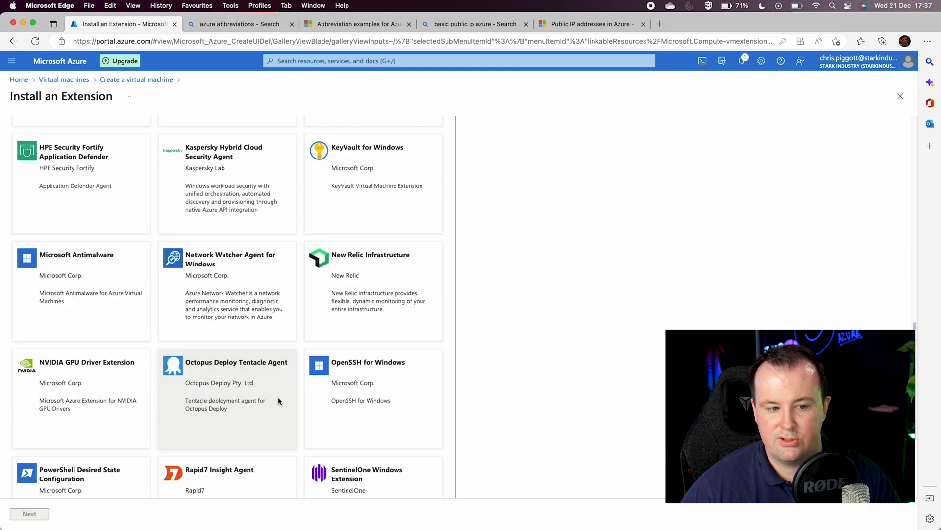
scroll(278, 372, "up", 10)
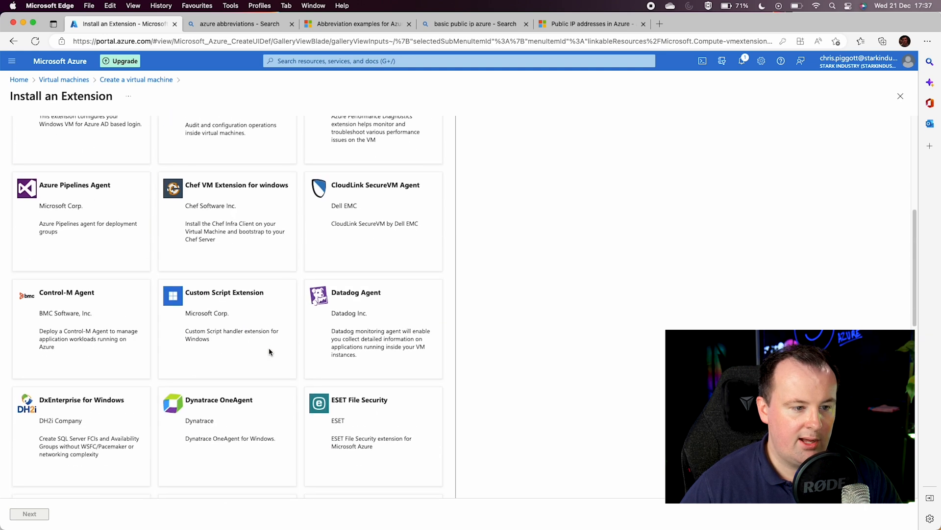
scroll(269, 350, "up", 6)
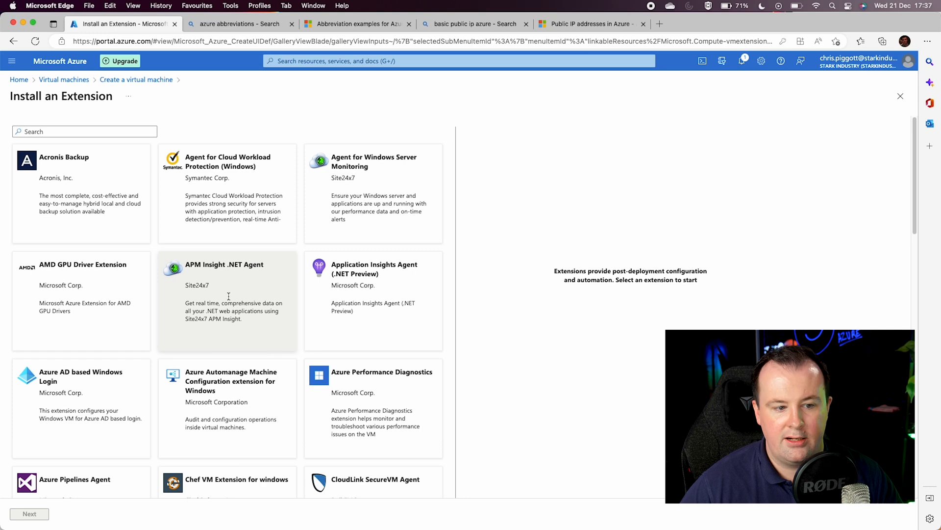
left_click(157, 82)
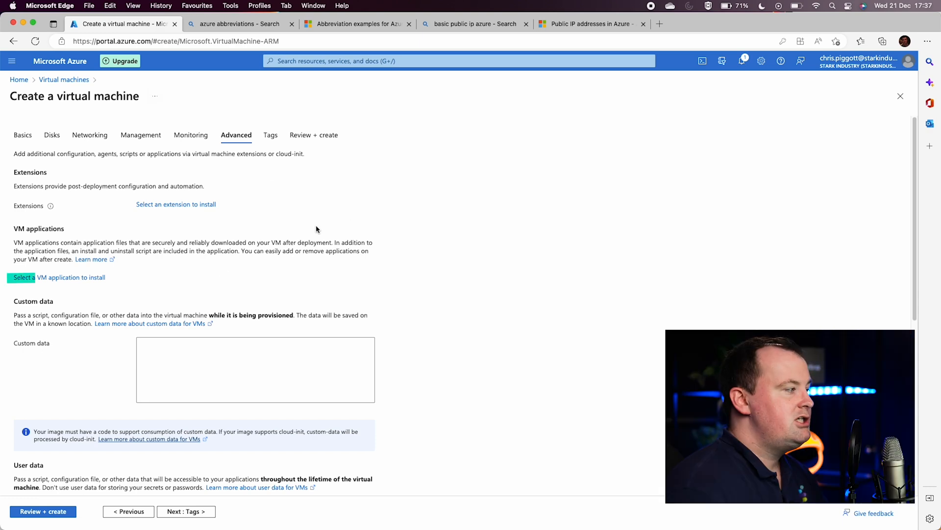
Check which VM applications can be selected for installation, return to the advanced settings, and review the custom data section
left_click(87, 278)
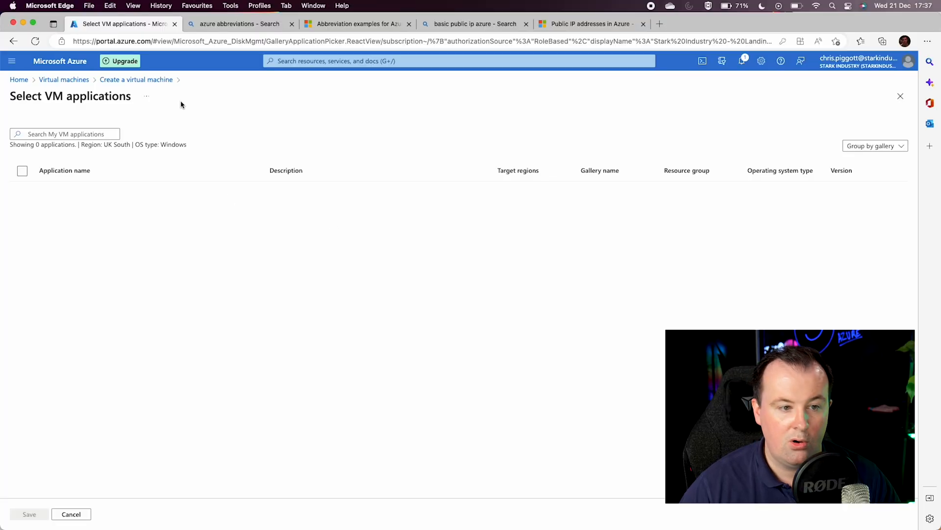
left_click(153, 80)
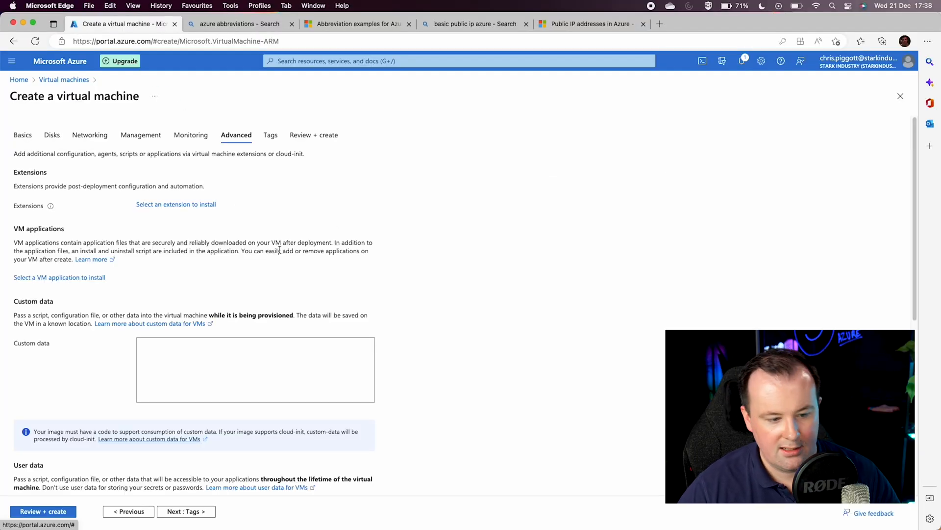
scroll(271, 359, "down", 3)
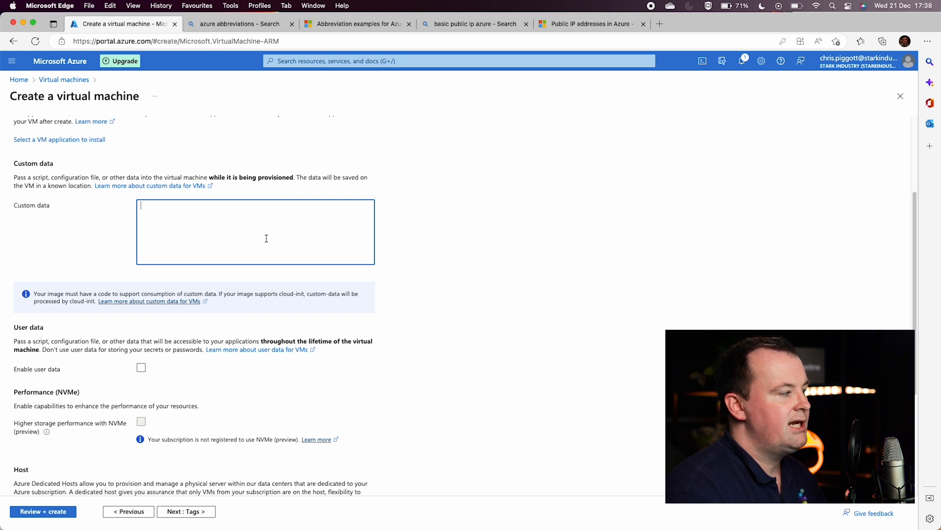
Review the user data, NVMe and host sections, and check the choices for host group and capacity reservation group
scroll(306, 250, "down", 5)
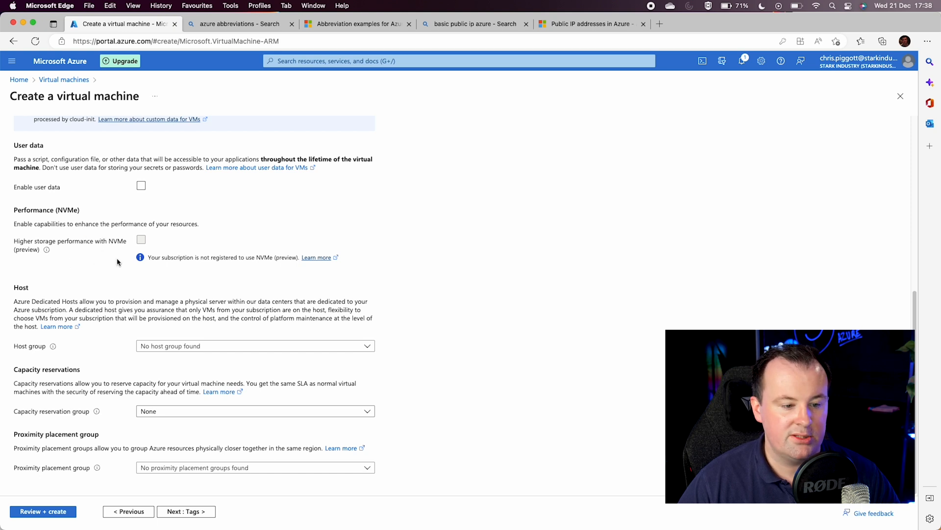
left_click(270, 347)
left_click(494, 340)
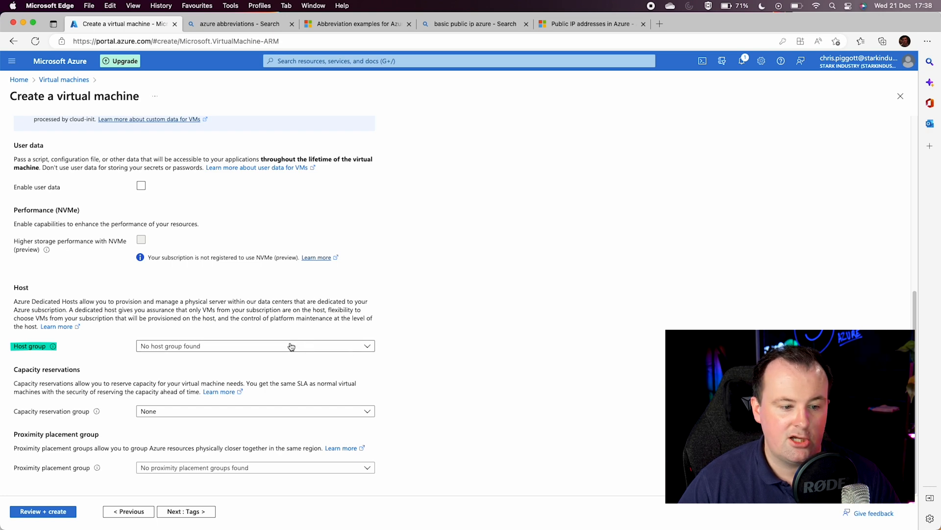
left_click(267, 349)
left_click(458, 339)
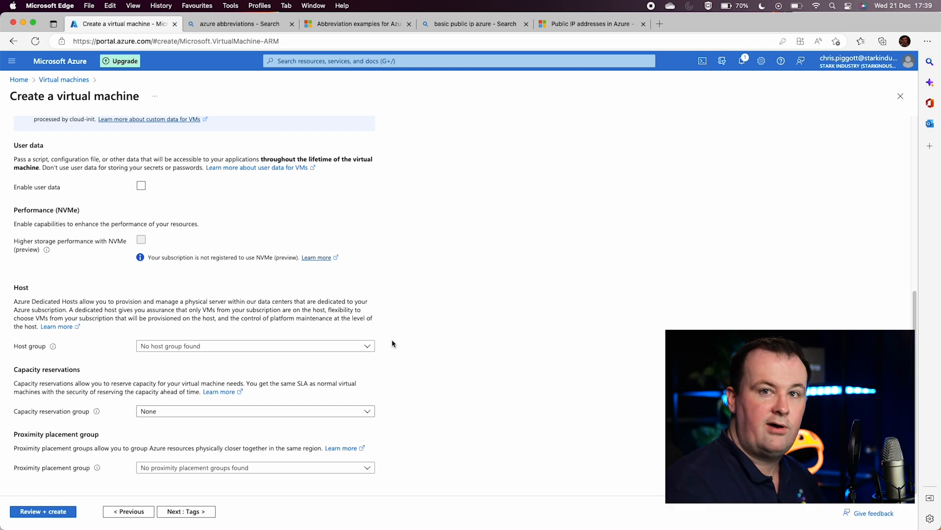
left_click(248, 412)
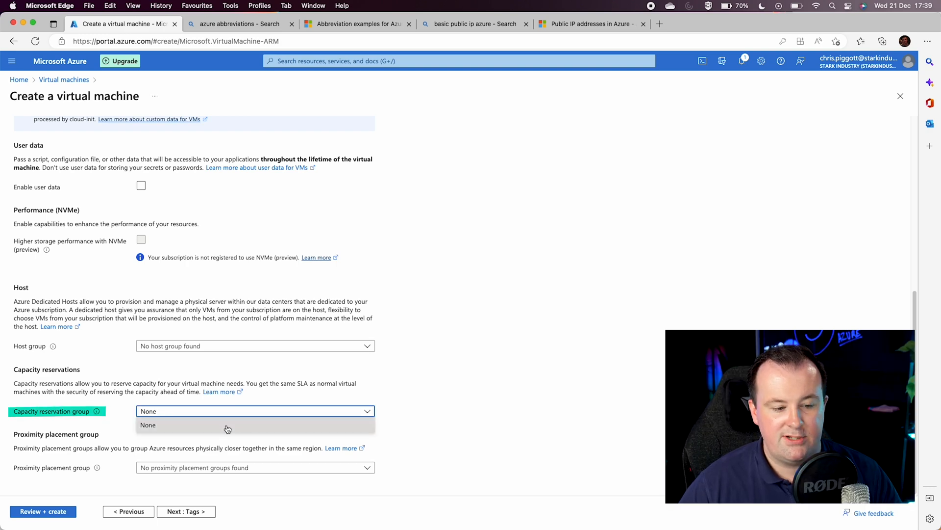
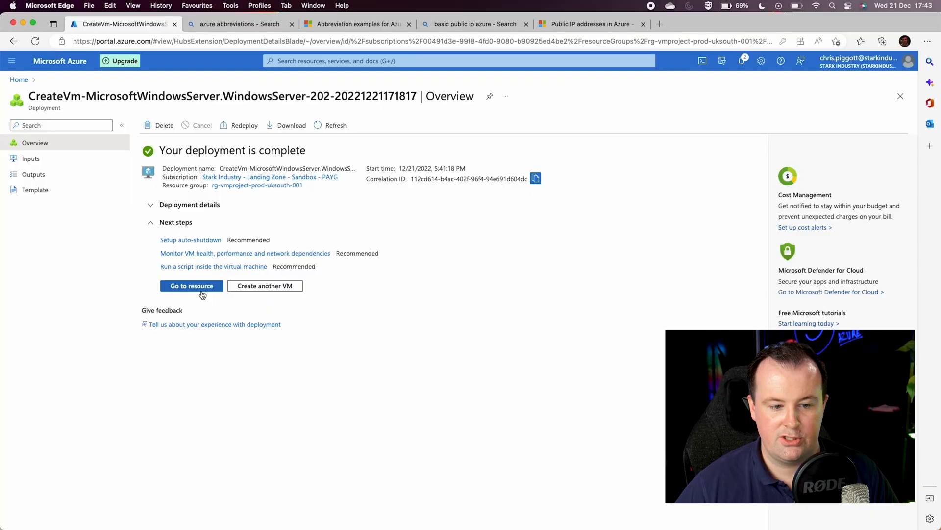
Open the deployed vmproject1 resource, check its status, and copy its public IP address
left_click(201, 290)
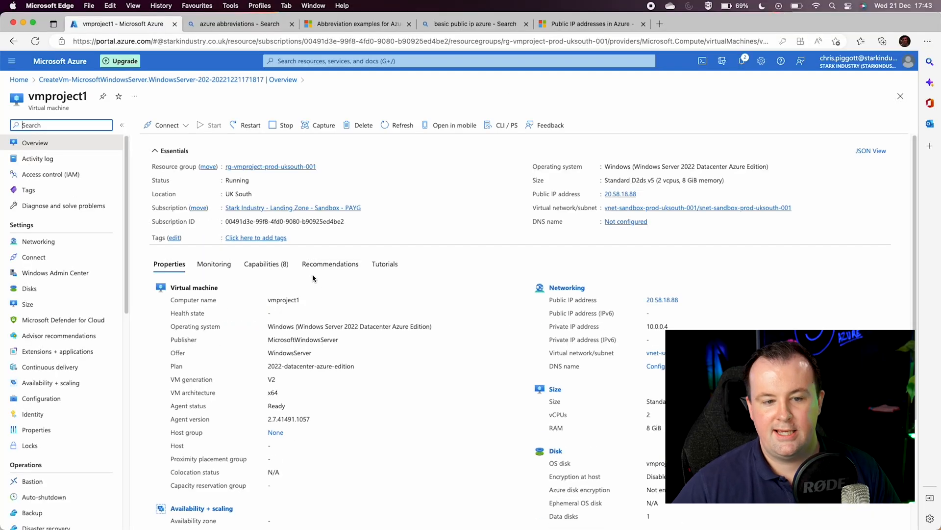
double_click(234, 180)
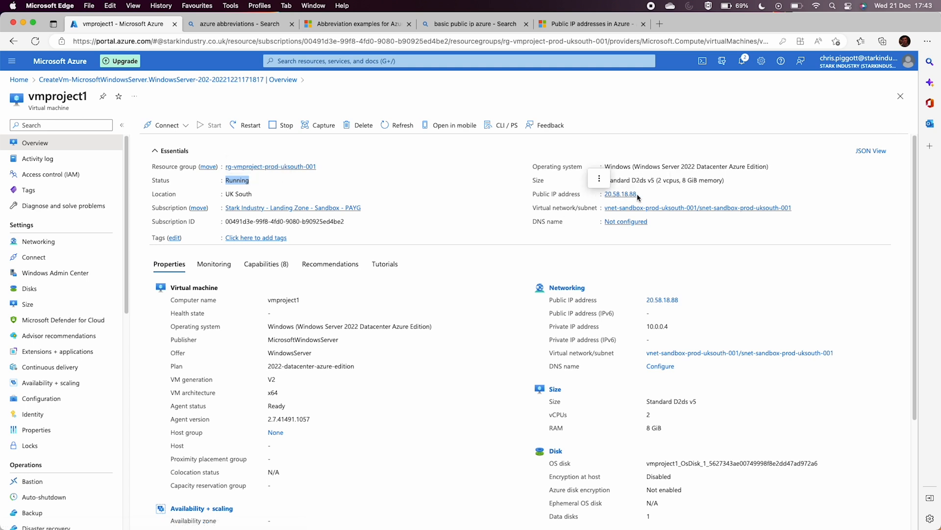
left_click(599, 178)
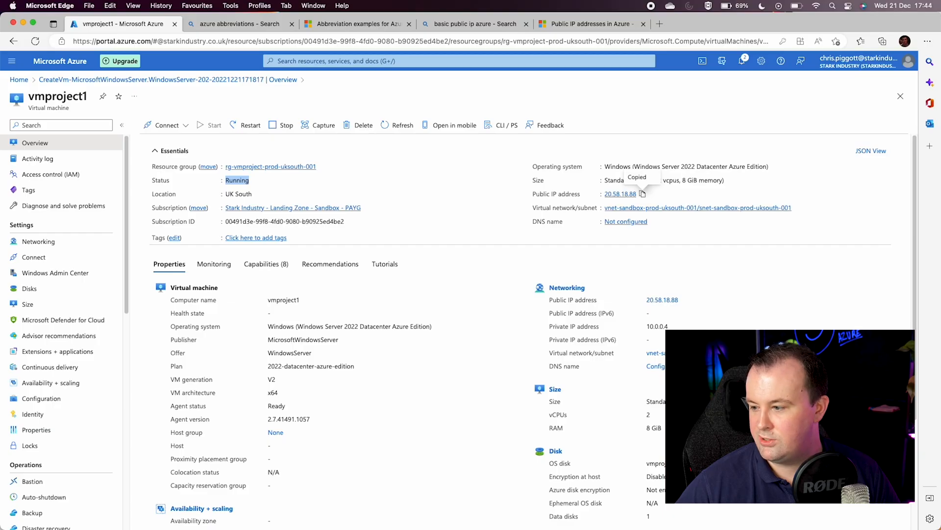
Switch to Microsoft Remote Desktop and add a PC with the copied public IP address 20.58.18.88 as its name
key("super+Tab")
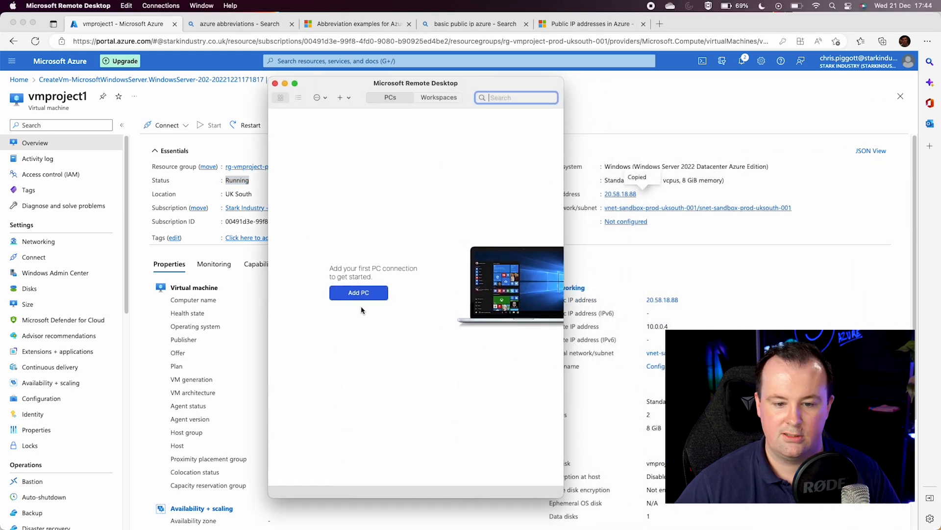
left_click(358, 292)
right_click(393, 187)
left_click(412, 212)
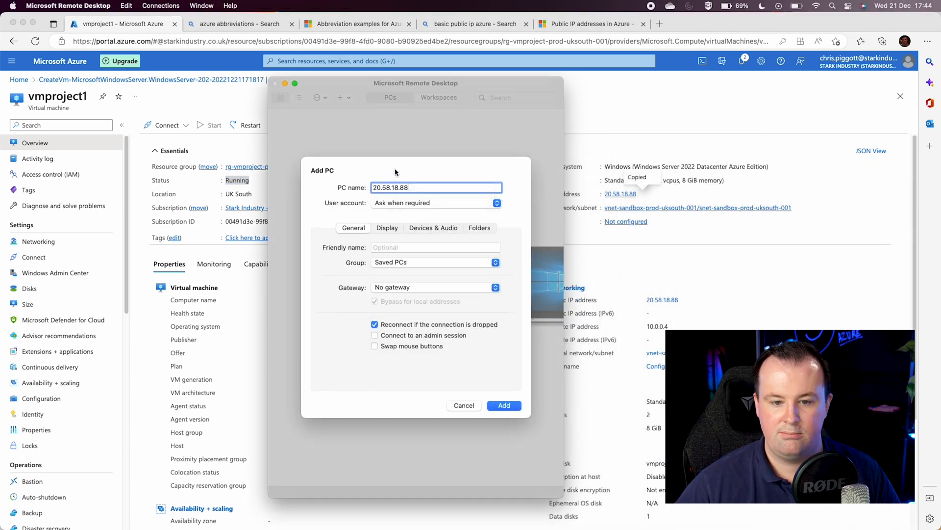
left_click(505, 405)
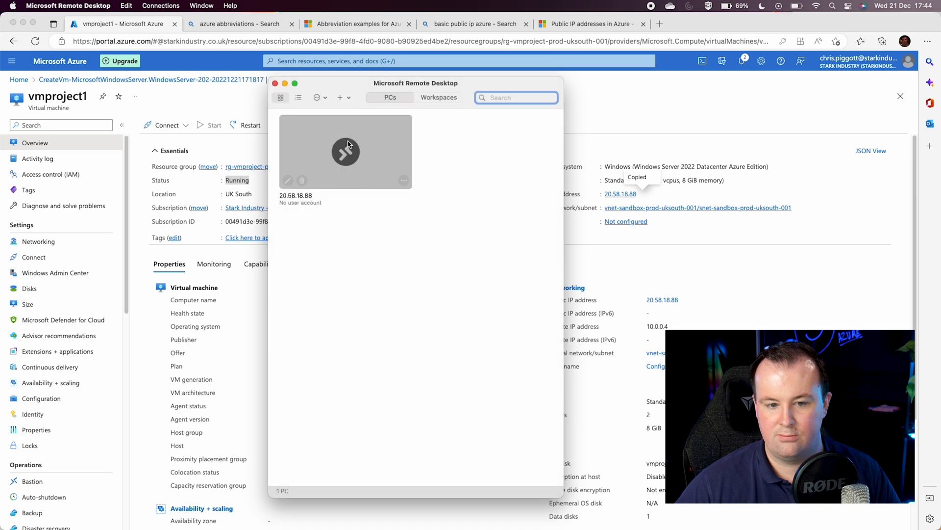
Connect to the saved PC 20.58.18.88 as mradmin with the account password, continuing past the certificate warning
double_click(348, 144)
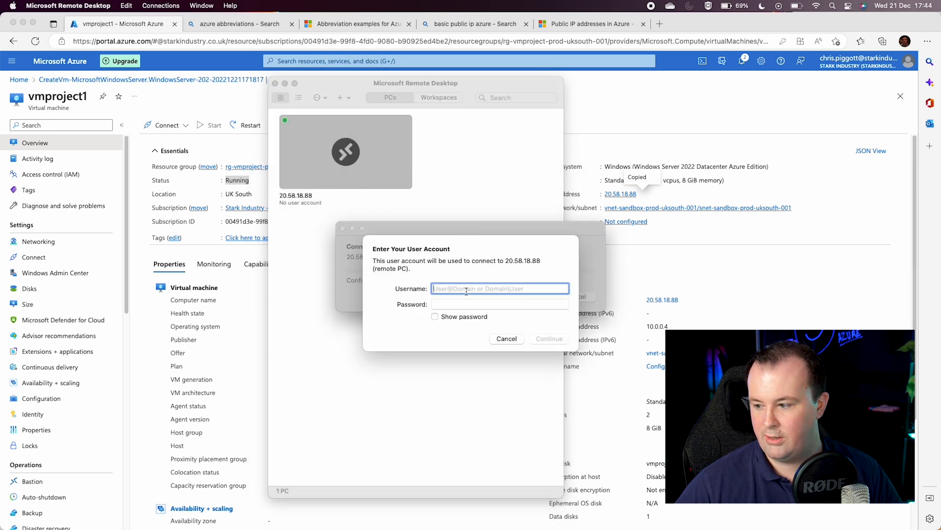
type("mradmin")
key("Tab")
type("•••••••••••••")
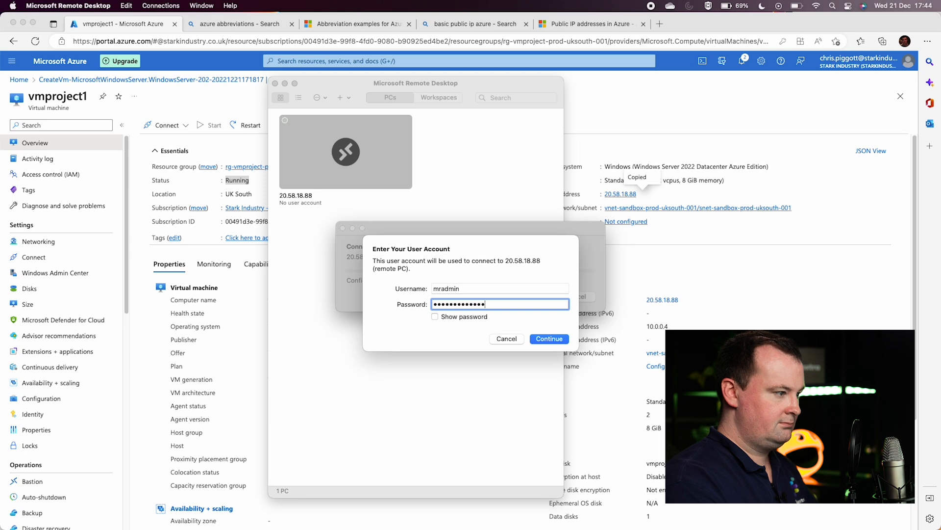
key("Return")
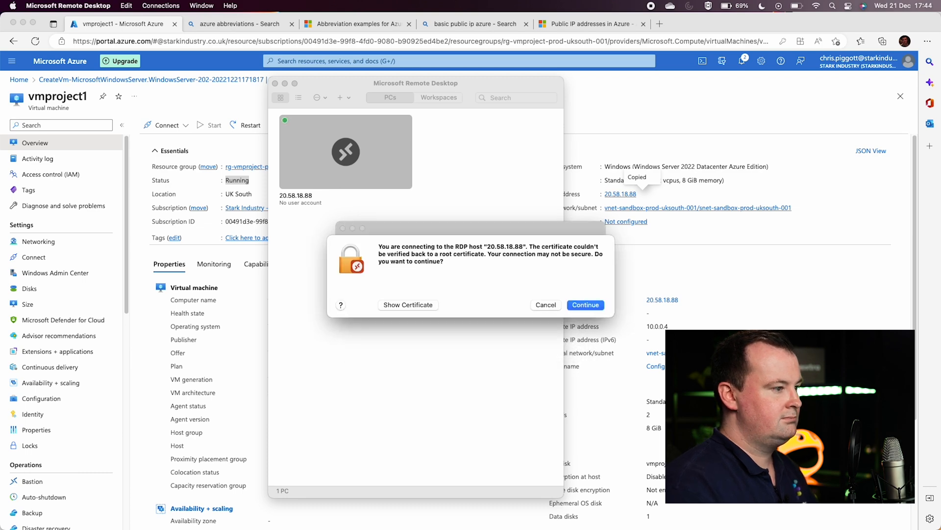
key("Return")
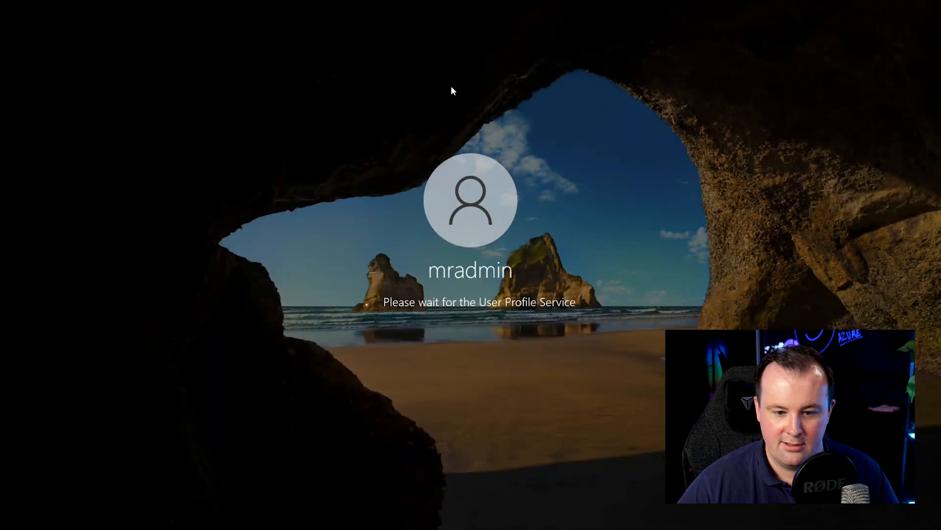
Take the remote session out of full screen and view the VM's drives under This PC in File Explorer
mouse_move(491, 1)
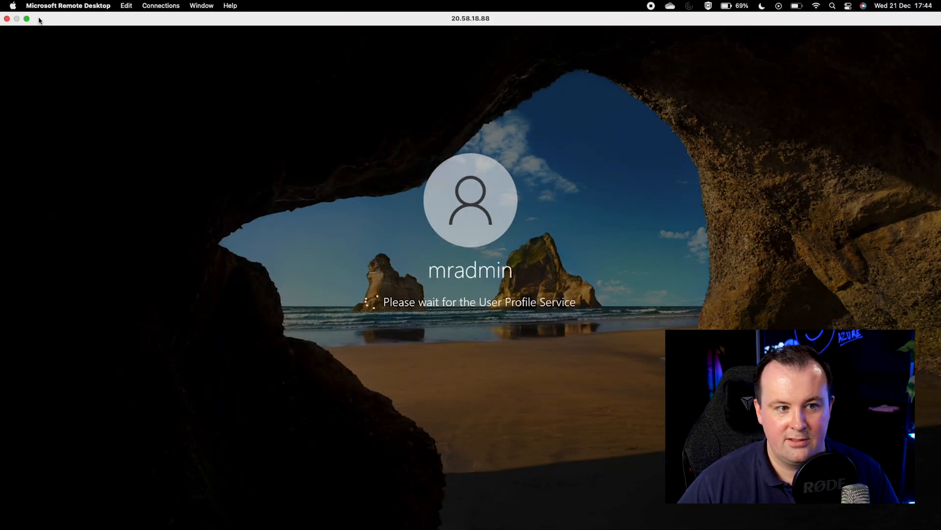
left_click(27, 18)
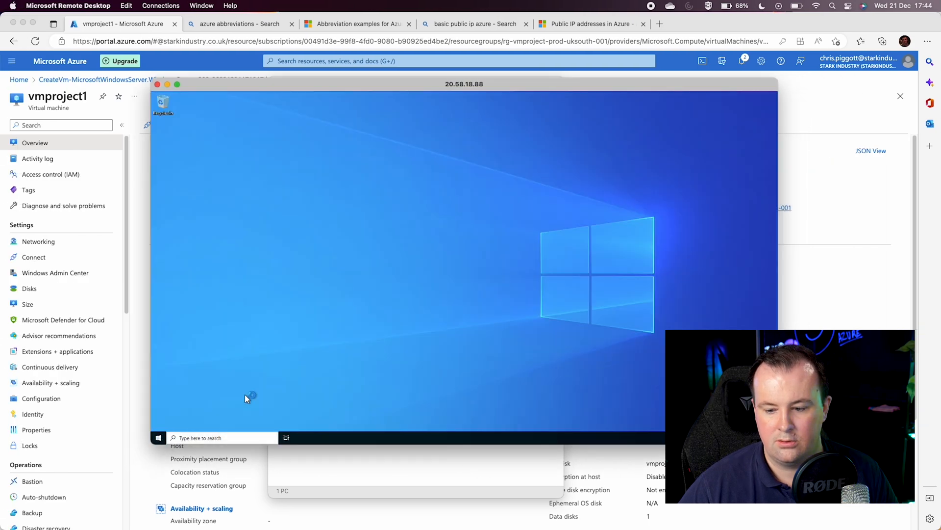
left_click(158, 437)
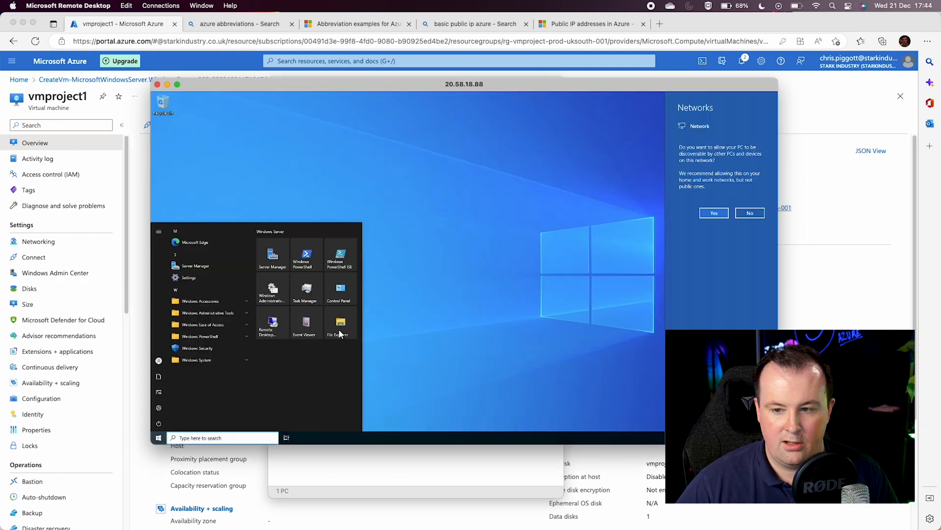
left_click(350, 331)
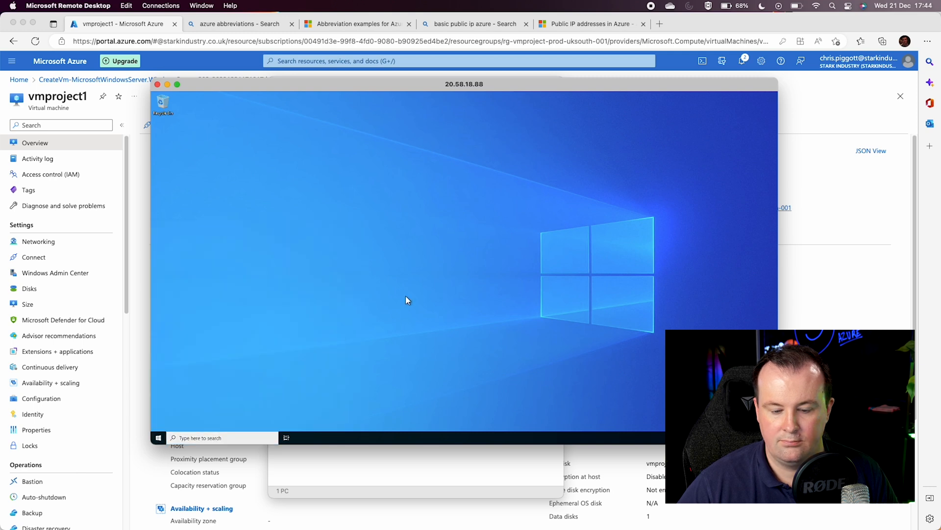
left_click(304, 242)
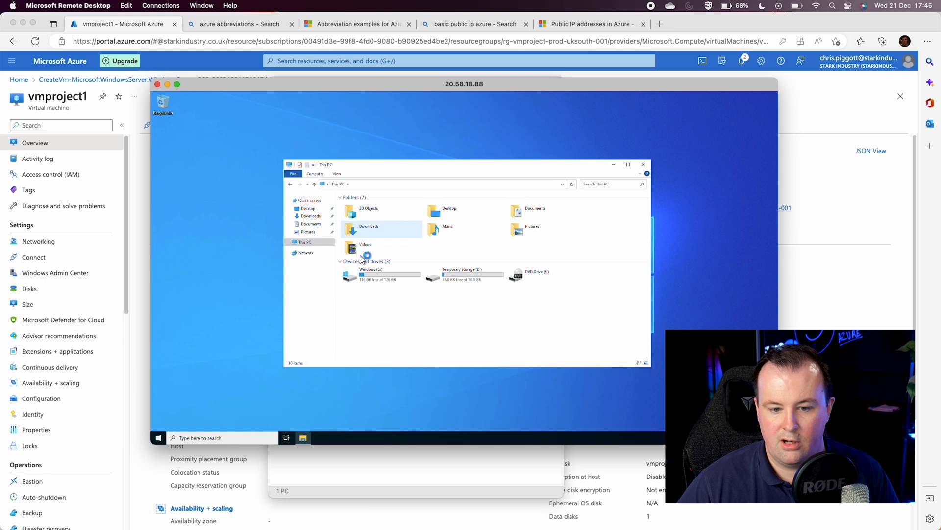
Initialize Disk 2 with the GPT partition style in the VM's Disk Management
right_click(158, 437)
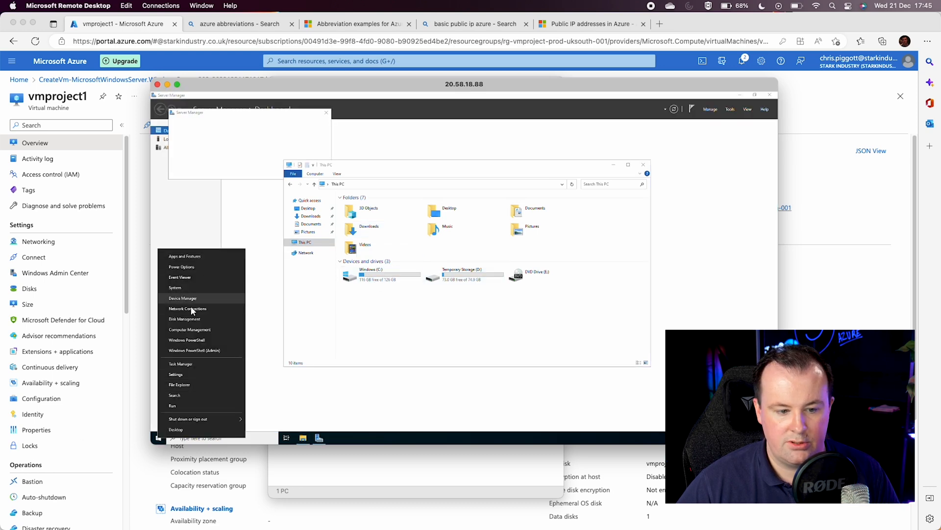
left_click(192, 320)
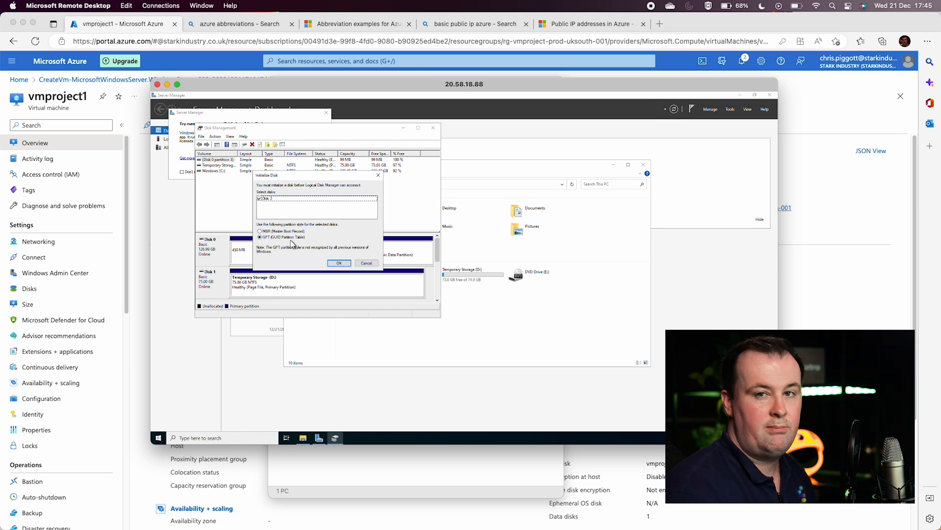
left_click(339, 264)
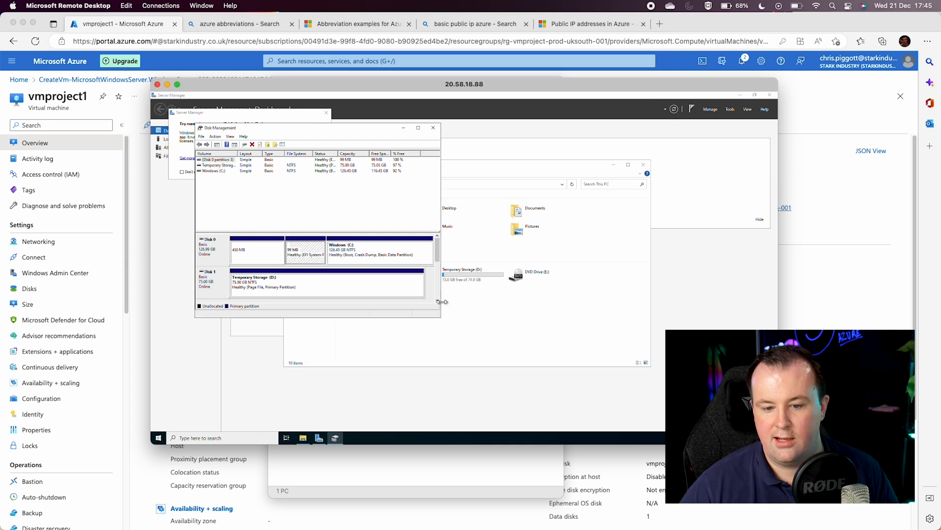
Create a full-size, quick-formatted NTFS simple volume on Disk 2 with drive letter F and the label StarkApps
left_click_drag(440, 319, 479, 390)
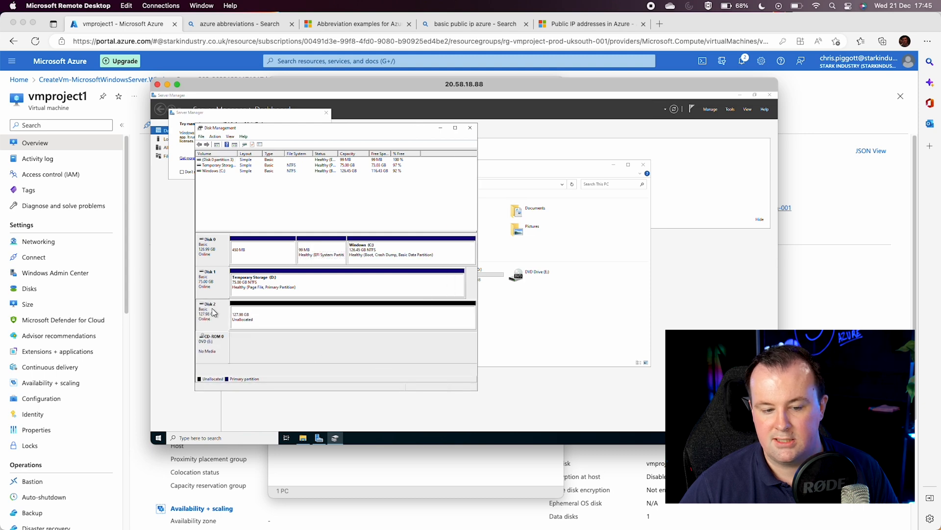
right_click(280, 312)
left_click(301, 316)
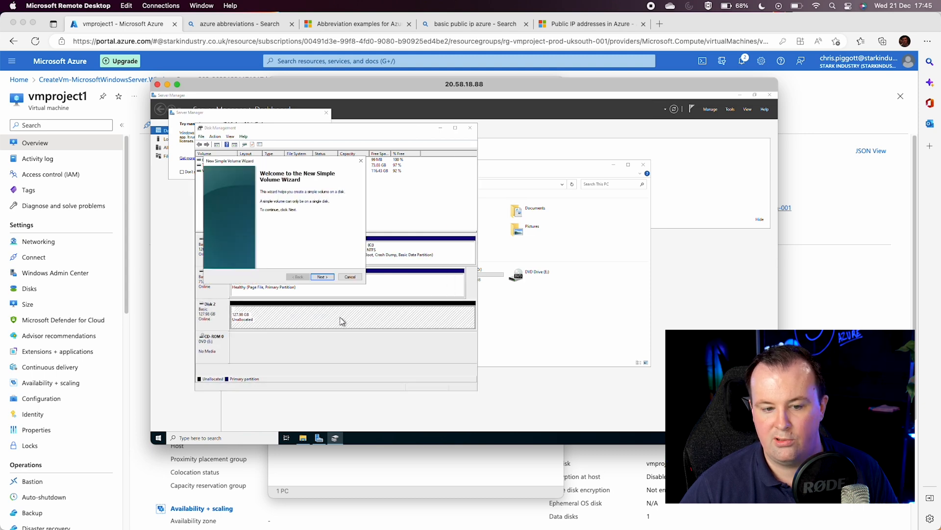
left_click(332, 278)
left_click(332, 278)
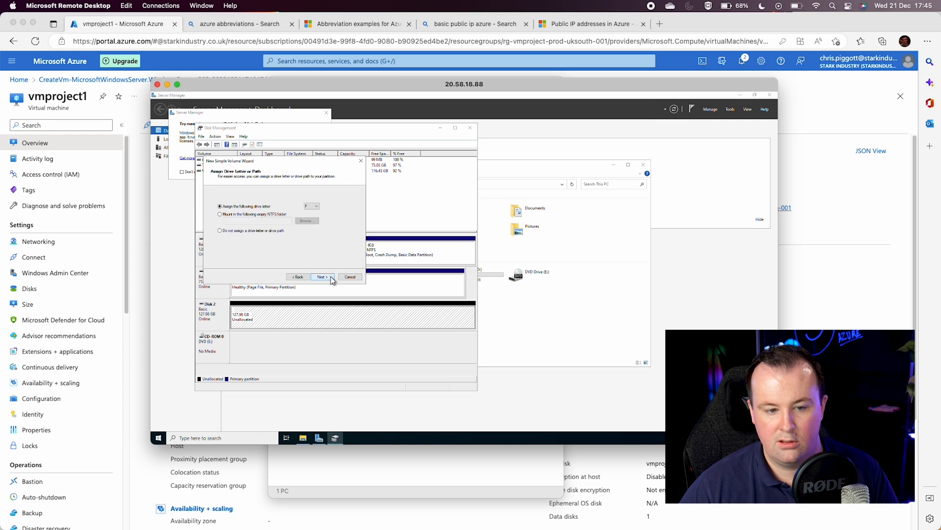
left_click(332, 278)
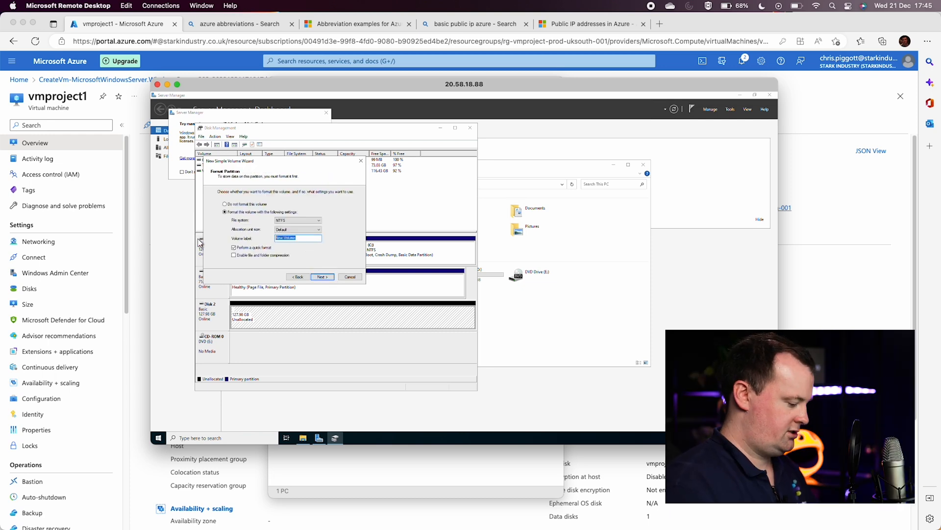
type("StarkAp")
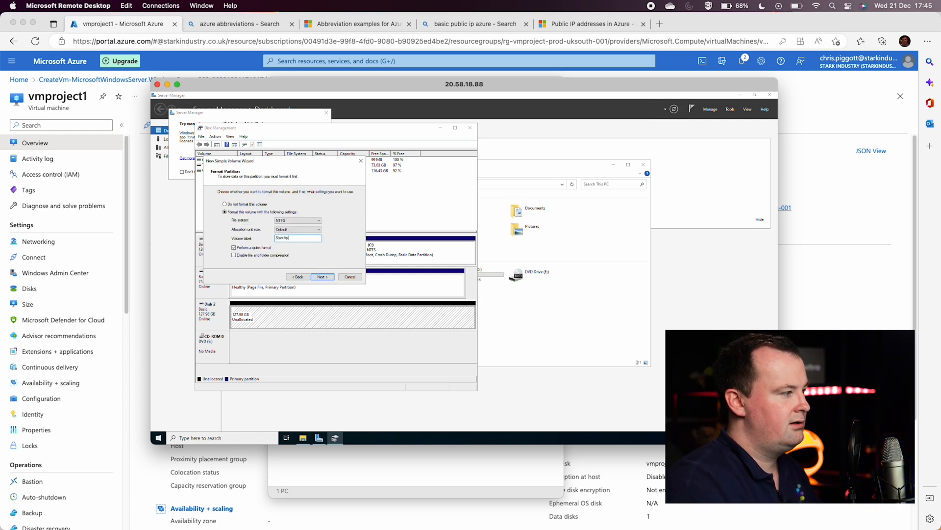
key("Return")
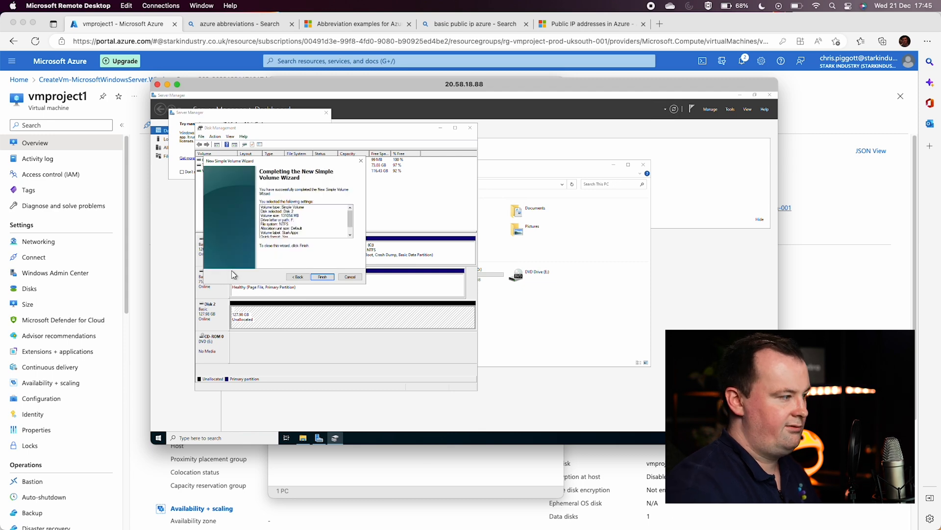
key("Return")
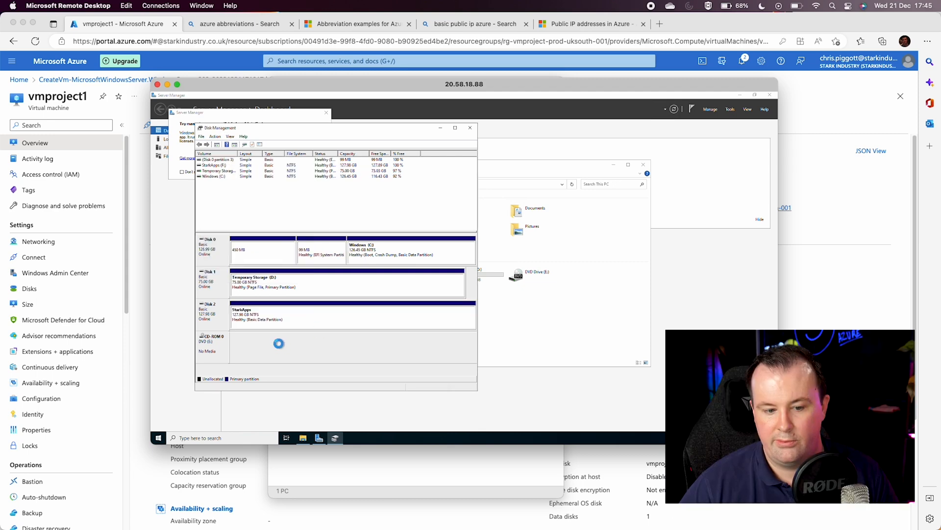
Switch to File Explorer, refresh This PC and open the new StarkApps (F:) drive
left_click(269, 323)
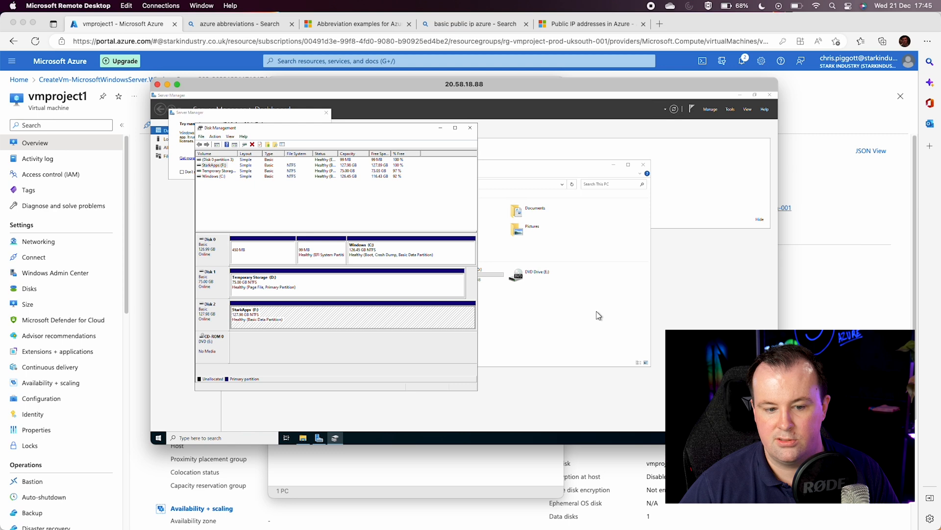
left_click(558, 327)
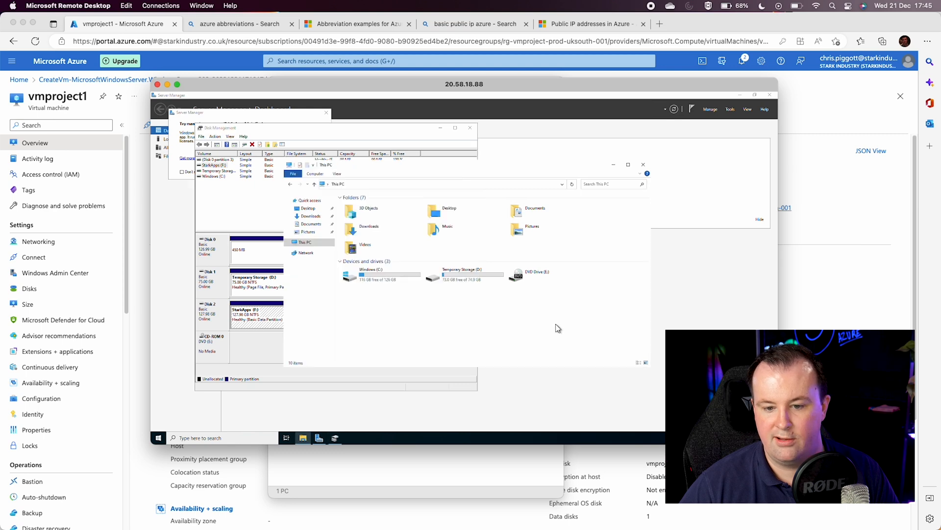
right_click(434, 316)
left_click(460, 338)
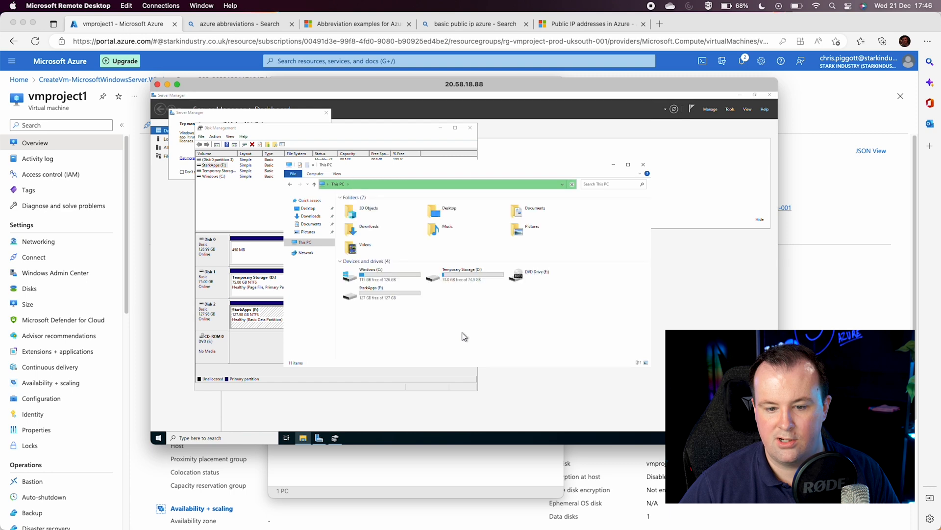
double_click(410, 295)
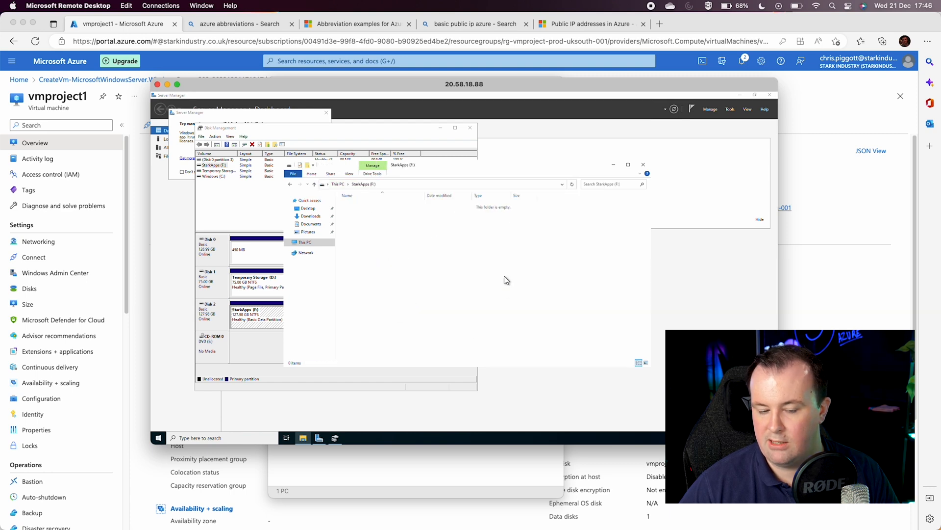
Close File Explorer, Disk Management and the Server Manager pop-up on the VM, and minimise Server Manager
left_click(644, 164)
left_click(470, 128)
left_click(326, 112)
left_click(740, 95)
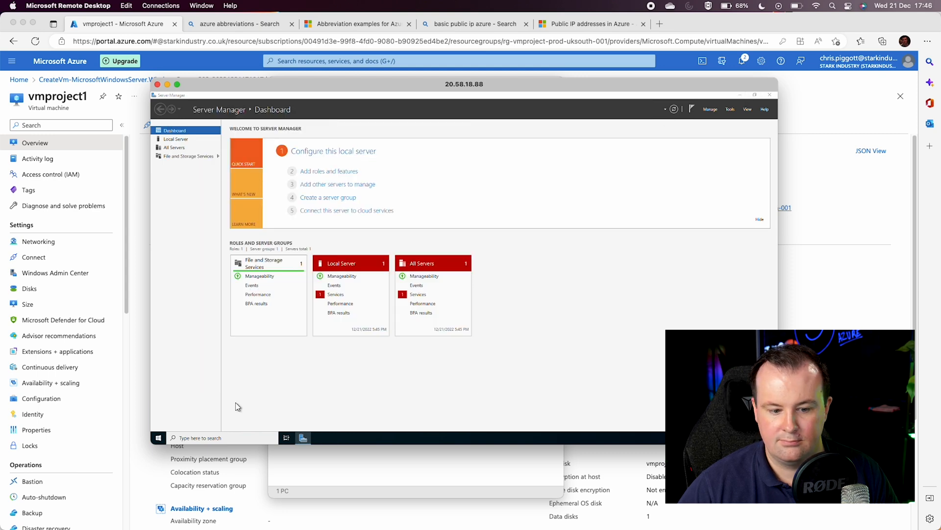
Open This PC in File Explorer and view the VM's system properties for its processor, RAM and Windows edition
left_click(158, 437)
left_click(346, 322)
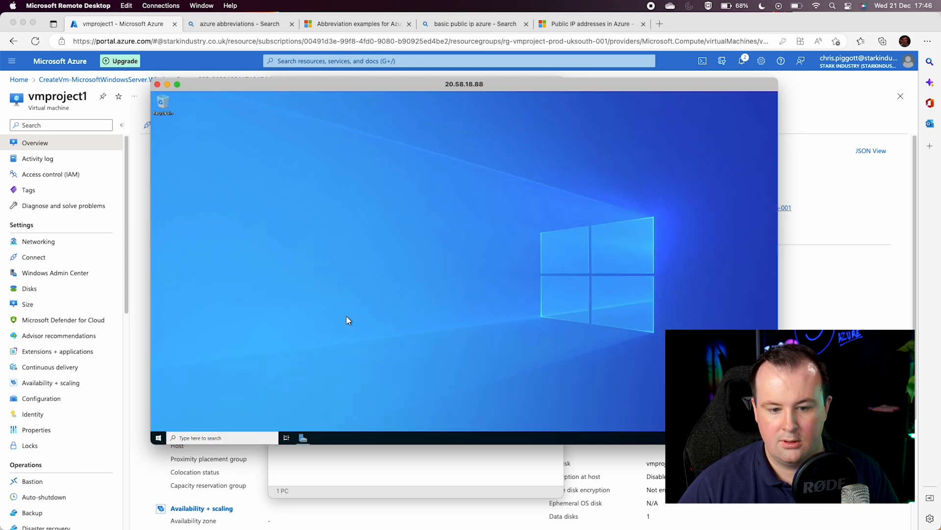
left_click(306, 242)
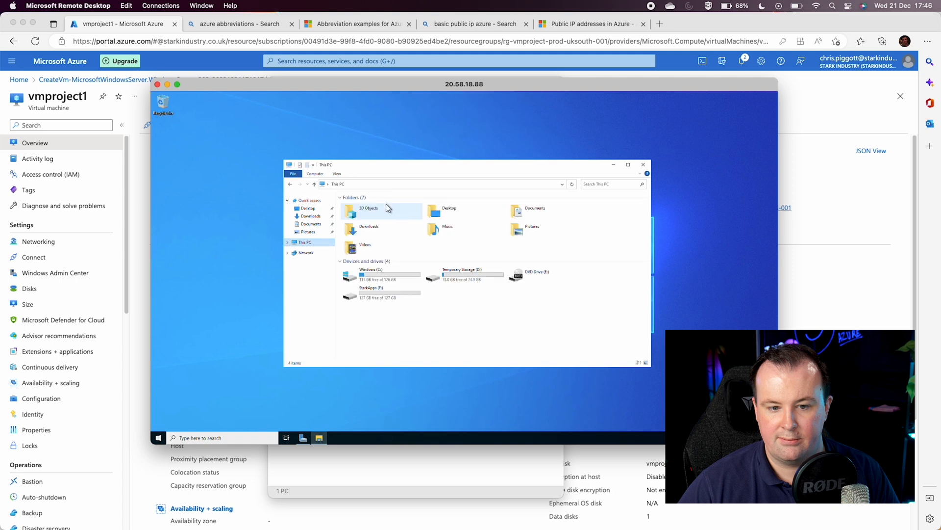
left_click(315, 173)
left_click(413, 188)
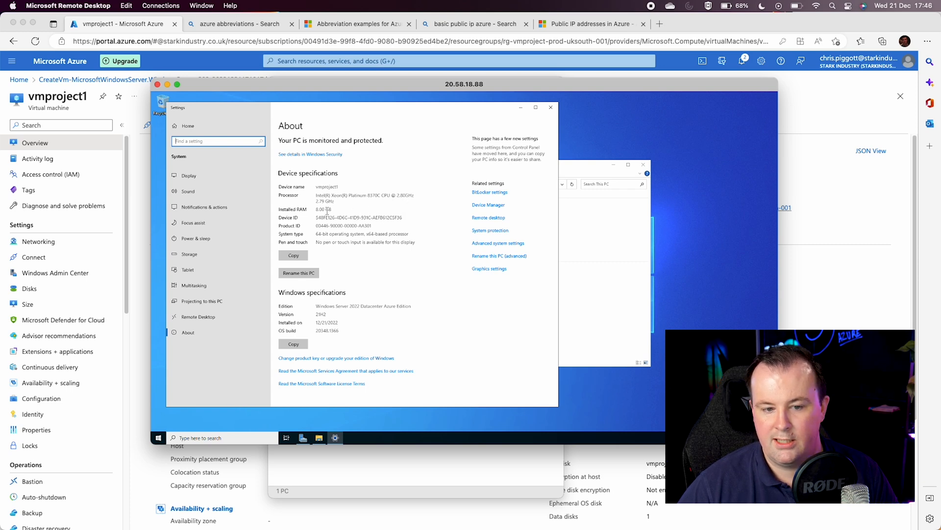
Open Task Manager on the VM with full details and examine the CPU performance figures
right_click(505, 436)
left_click(525, 401)
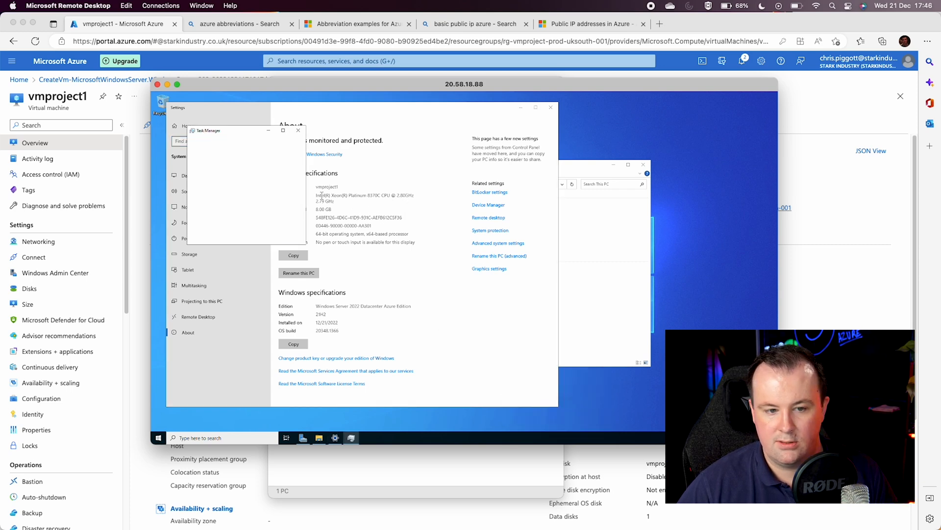
left_click(202, 238)
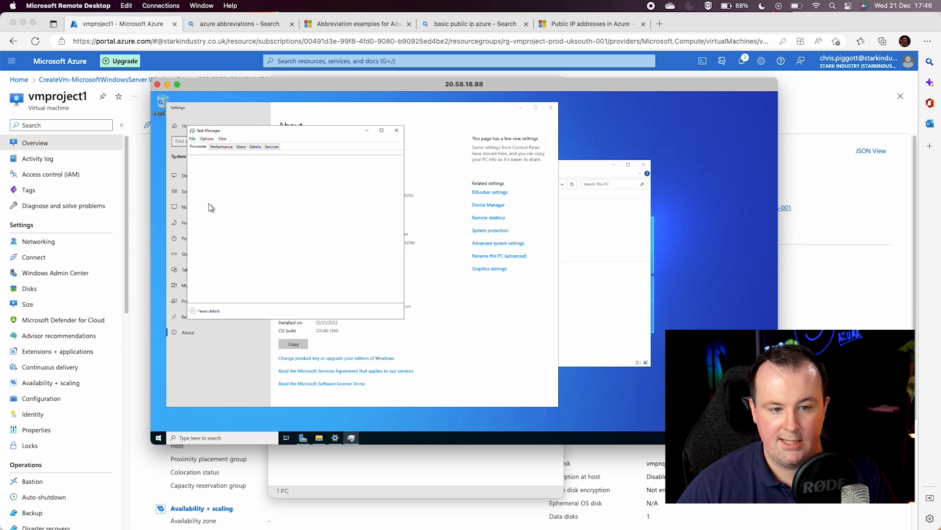
left_click(223, 147)
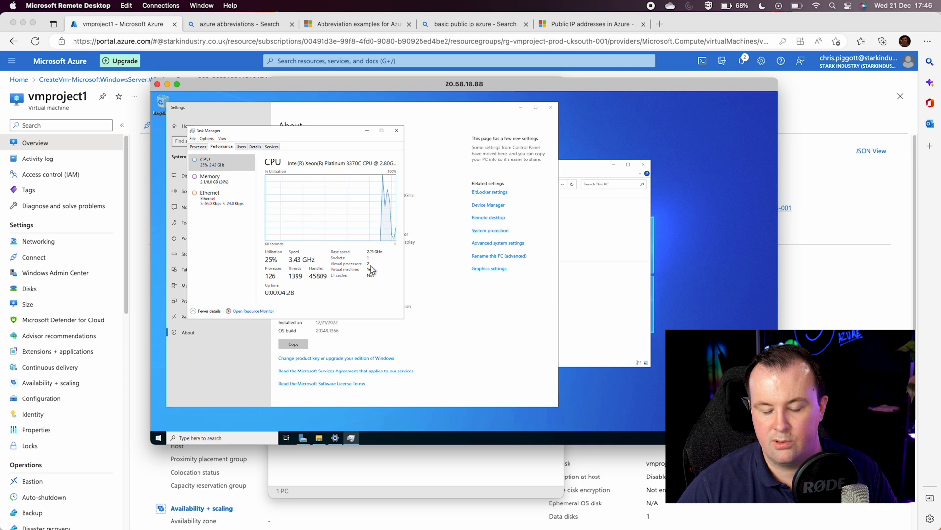
Clear the open VM windows, end the remote session, and close Microsoft Remote Desktop to return to the Azure portal
left_click(367, 130)
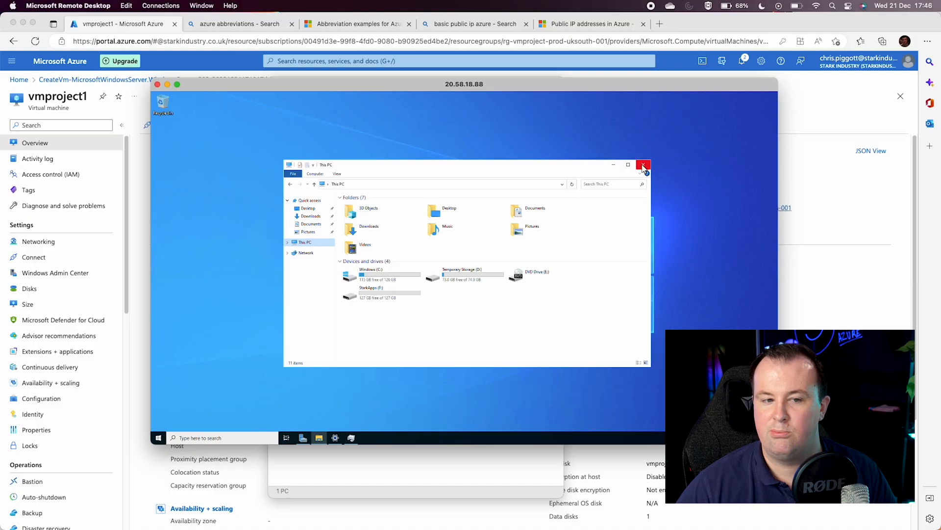
left_click(645, 164)
left_click(157, 85)
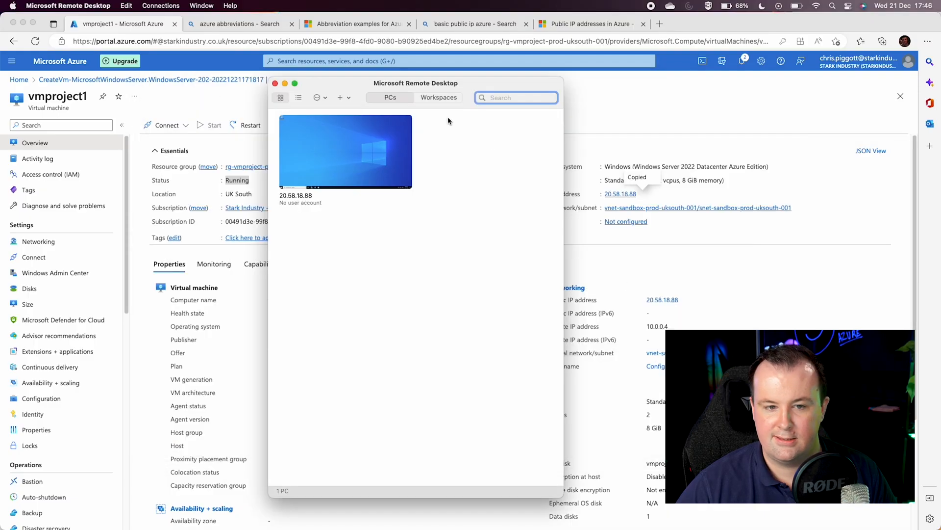
left_click(275, 83)
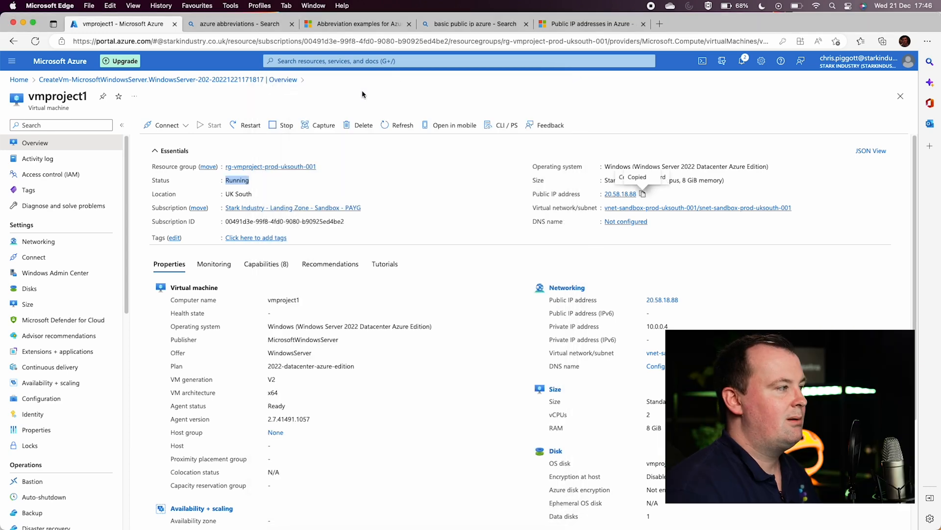
Stop the vmproject1 virtual machine and confirm the shutdown
left_click(284, 125)
left_click(159, 178)
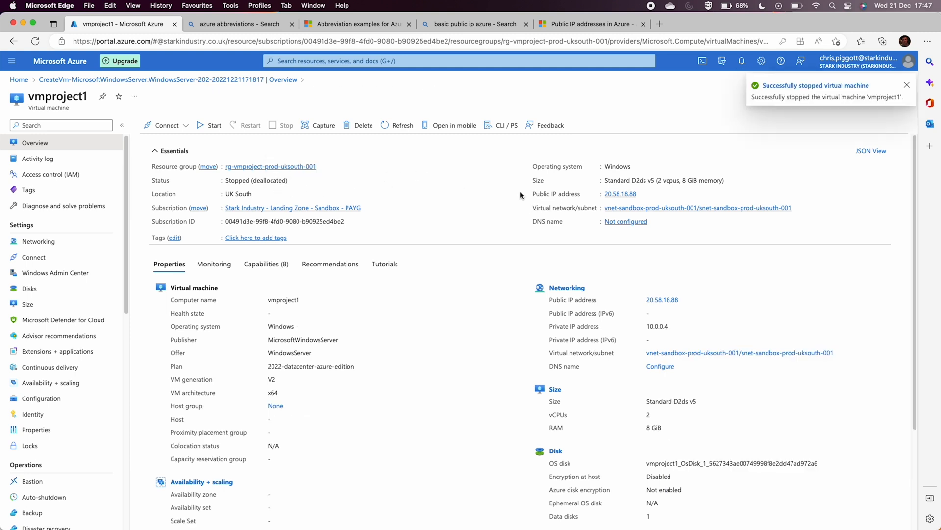
Delete vmproject1 with its OS disk, data disk, network interface and public IP address, and return to the portal home page
left_click(363, 126)
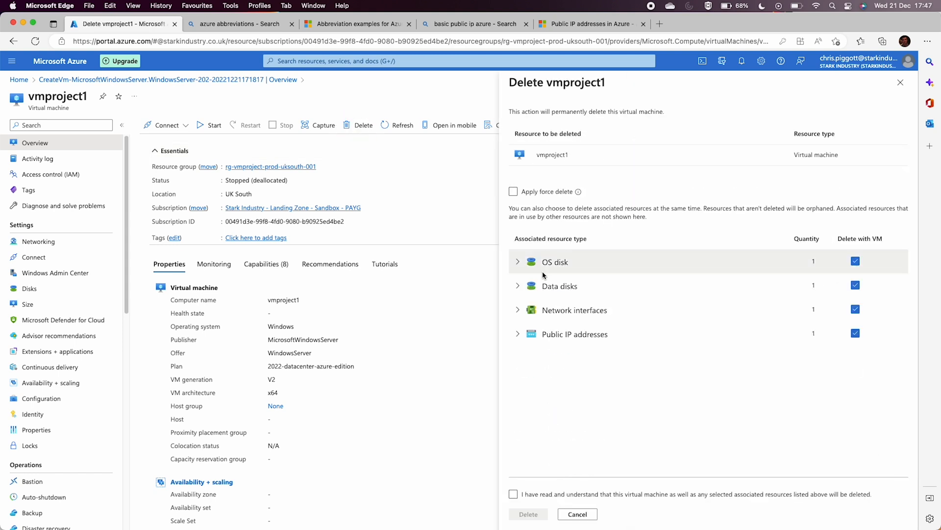
left_click(518, 262)
left_click(518, 262)
left_click(518, 310)
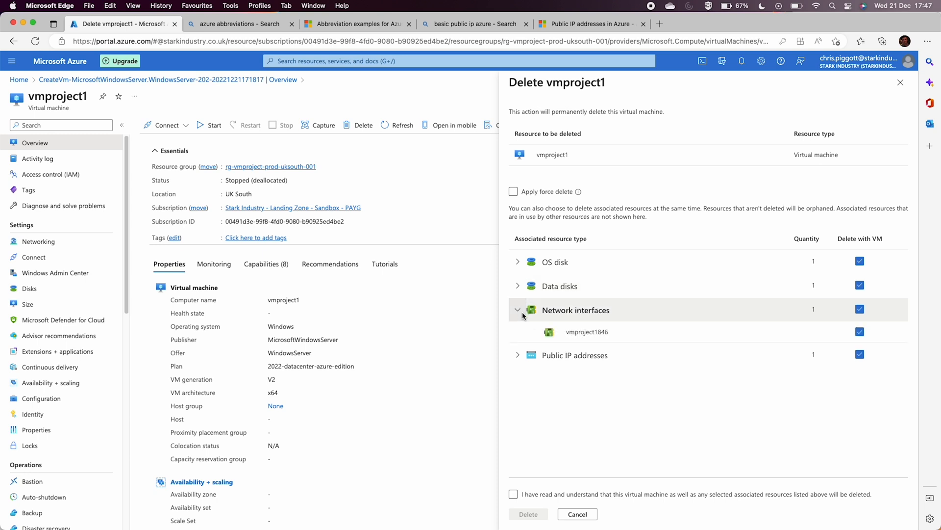
left_click(518, 309)
left_click(521, 339)
left_click(518, 337)
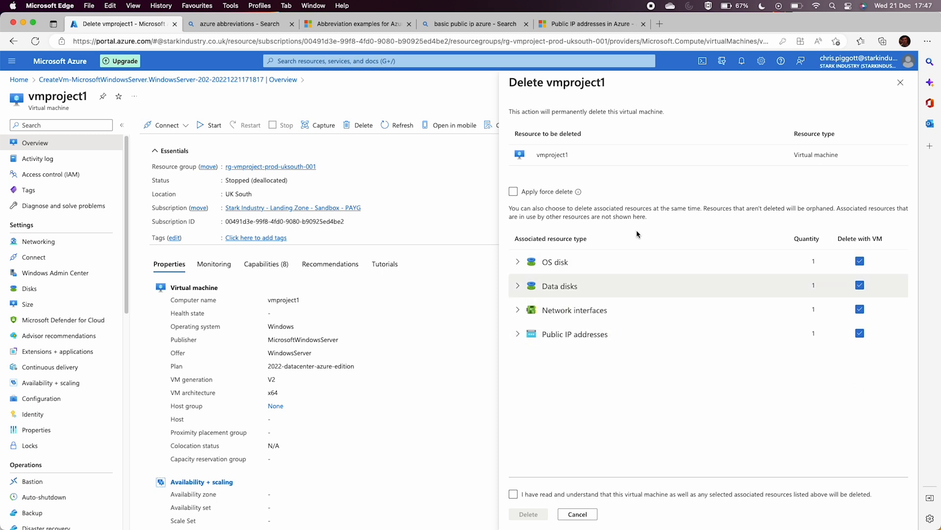
left_click(518, 334)
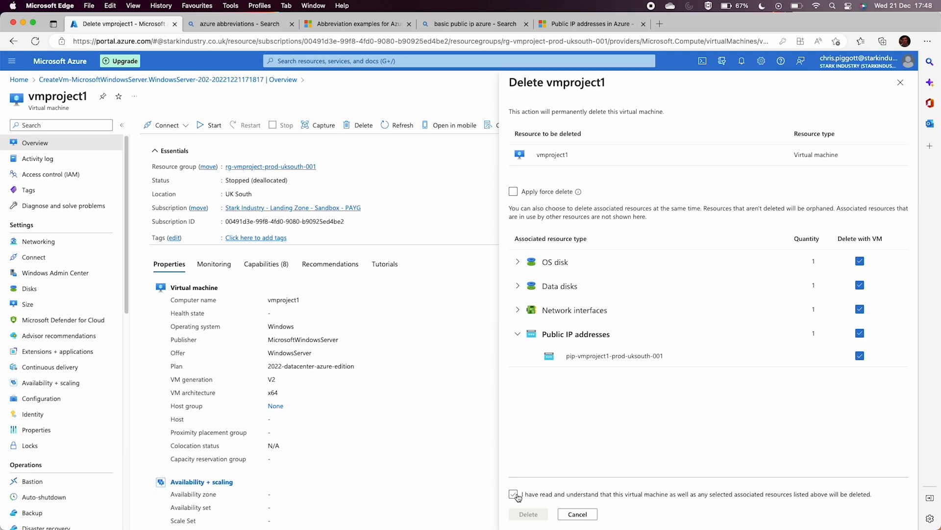
left_click(529, 515)
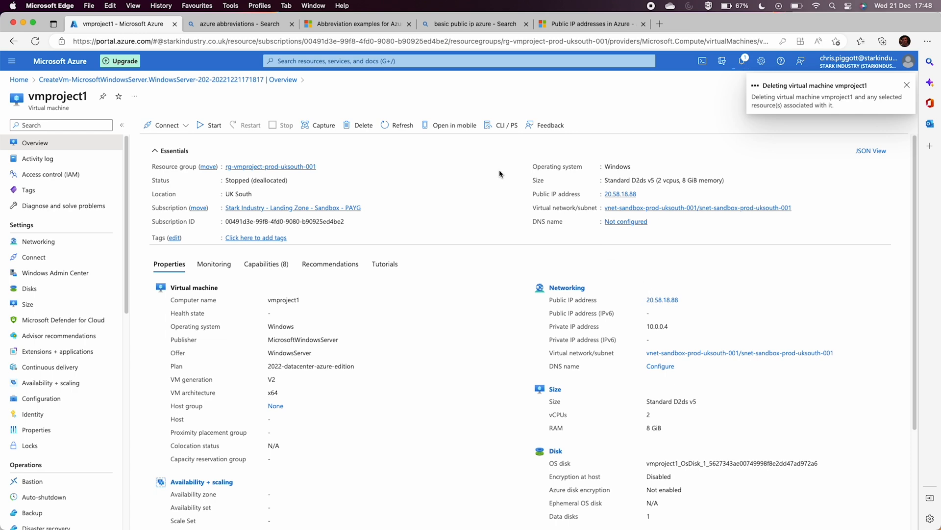
left_click(19, 80)
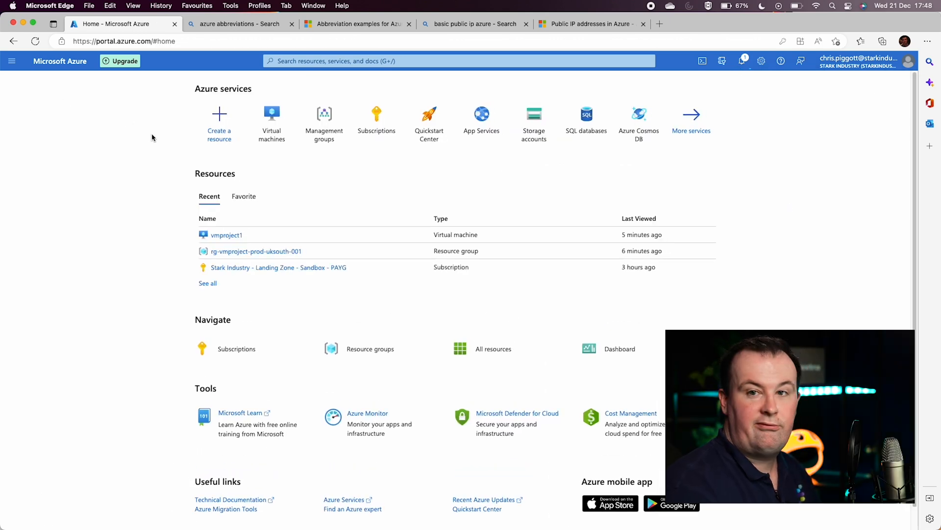